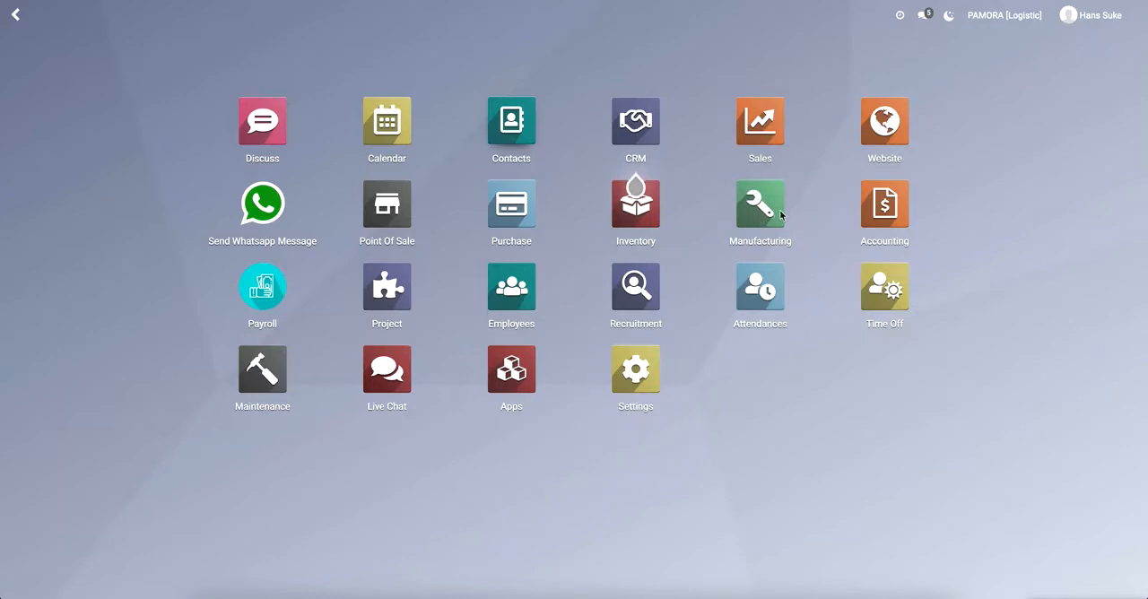
Open the list of work centers in Manufacturing to review the available production processes.
left_click(761, 210)
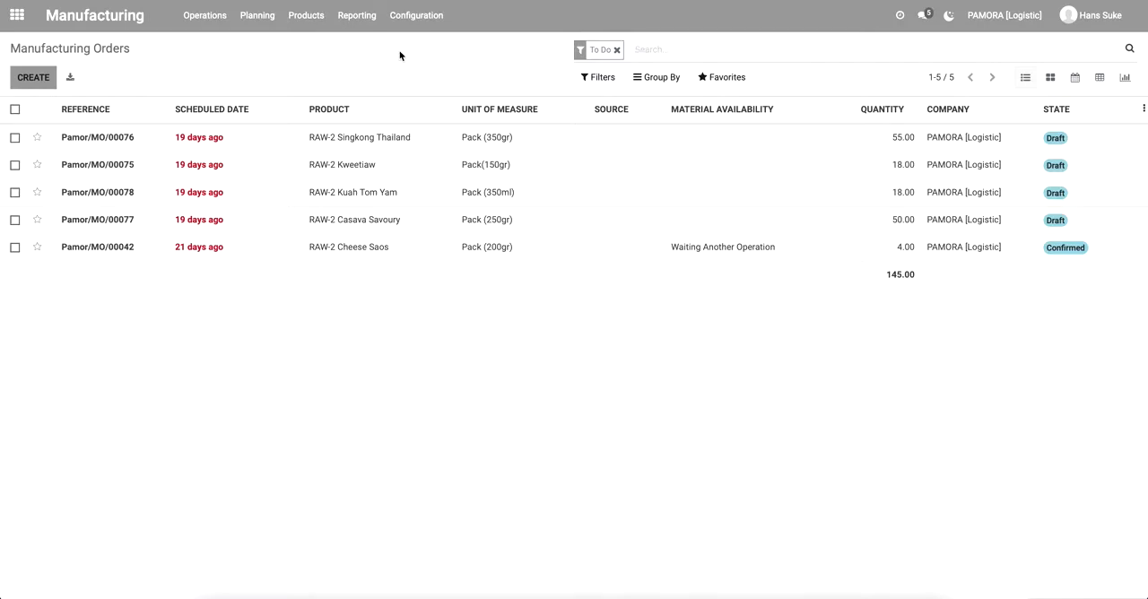
left_click(424, 18)
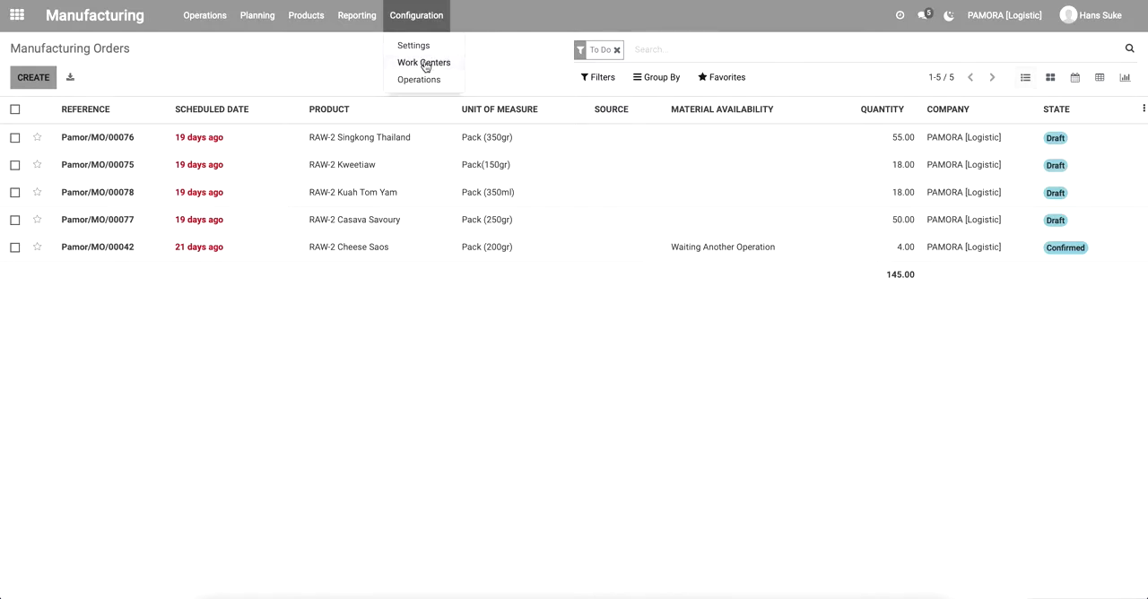
left_click(424, 62)
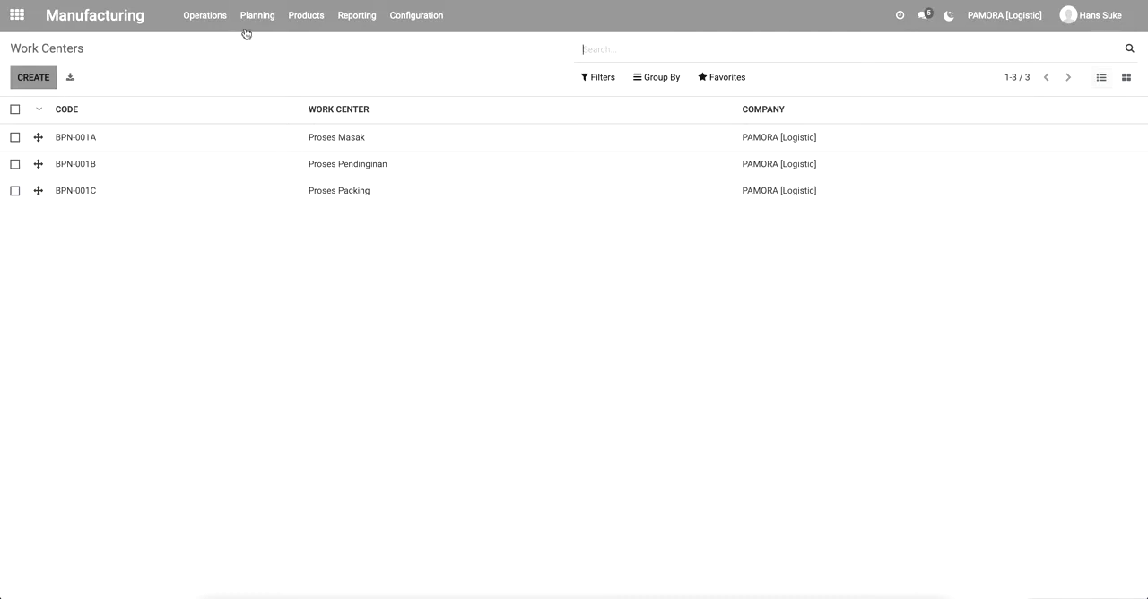
Create a new manufacturing order for the product RAW-2 Rawon.
left_click(215, 27)
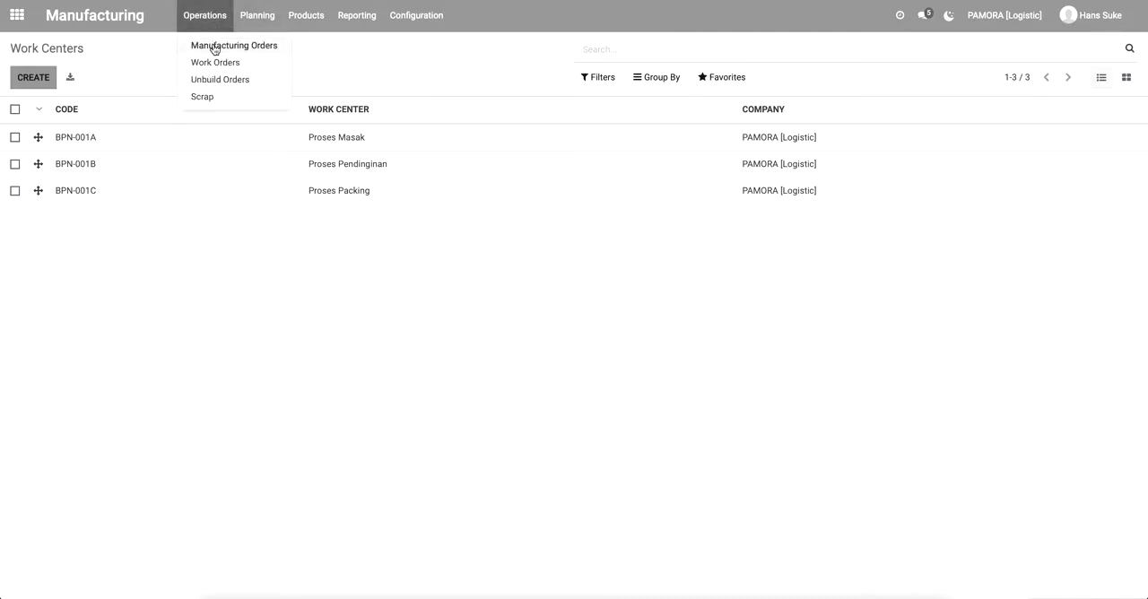
left_click(214, 46)
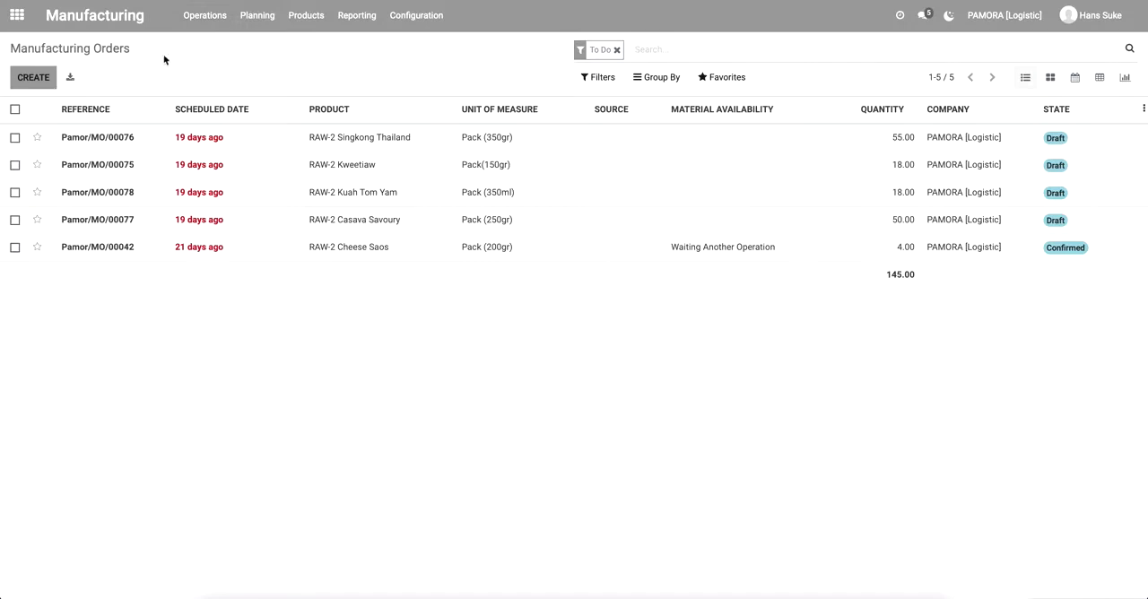
left_click(29, 79)
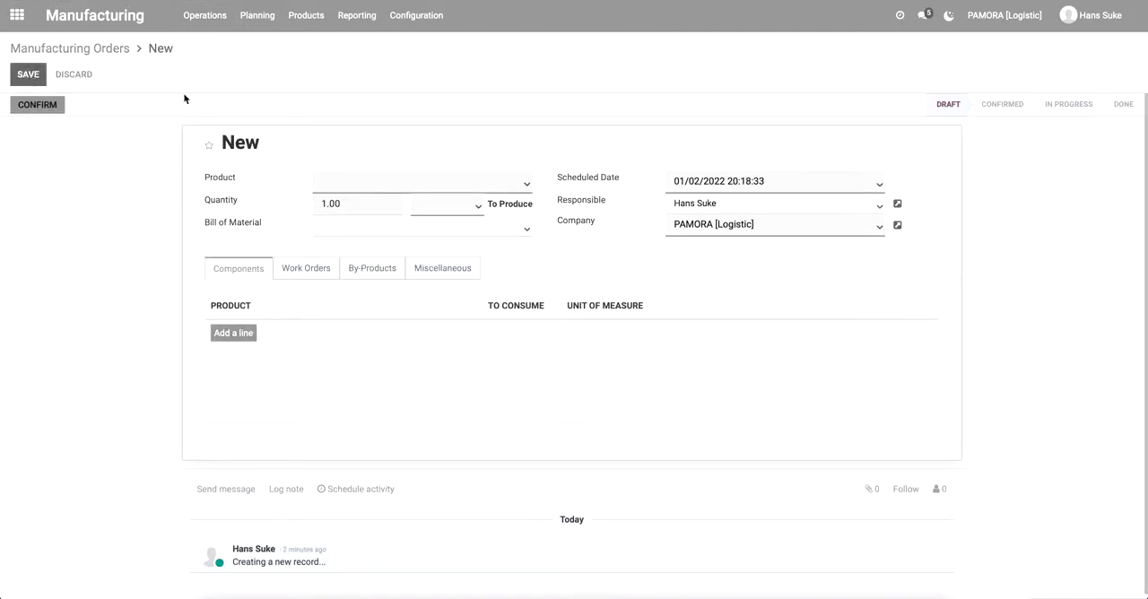
left_click(376, 185)
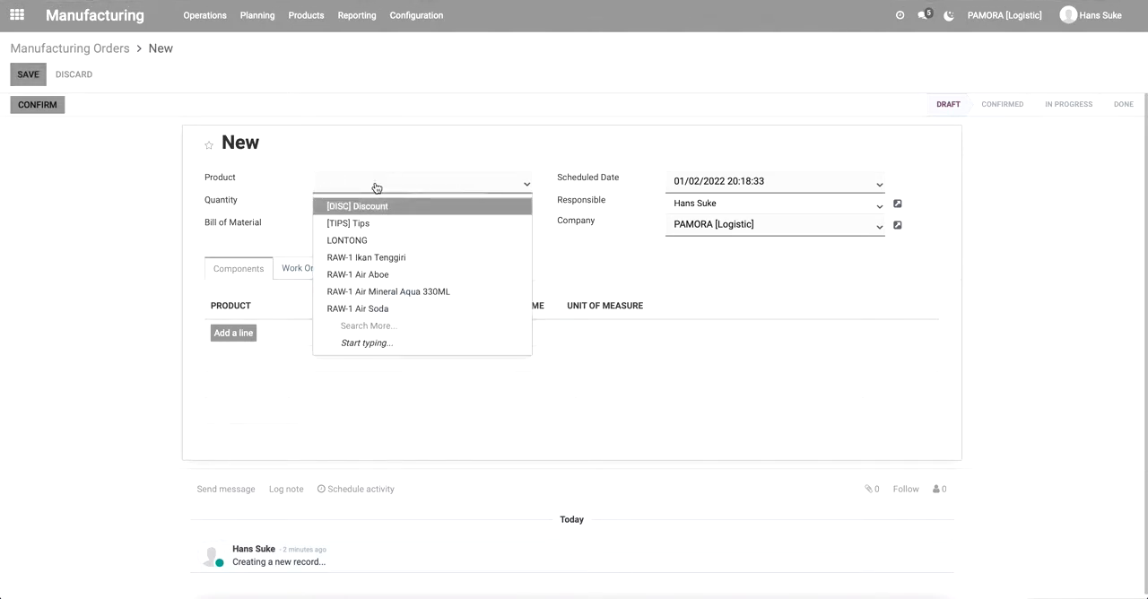
type("raw")
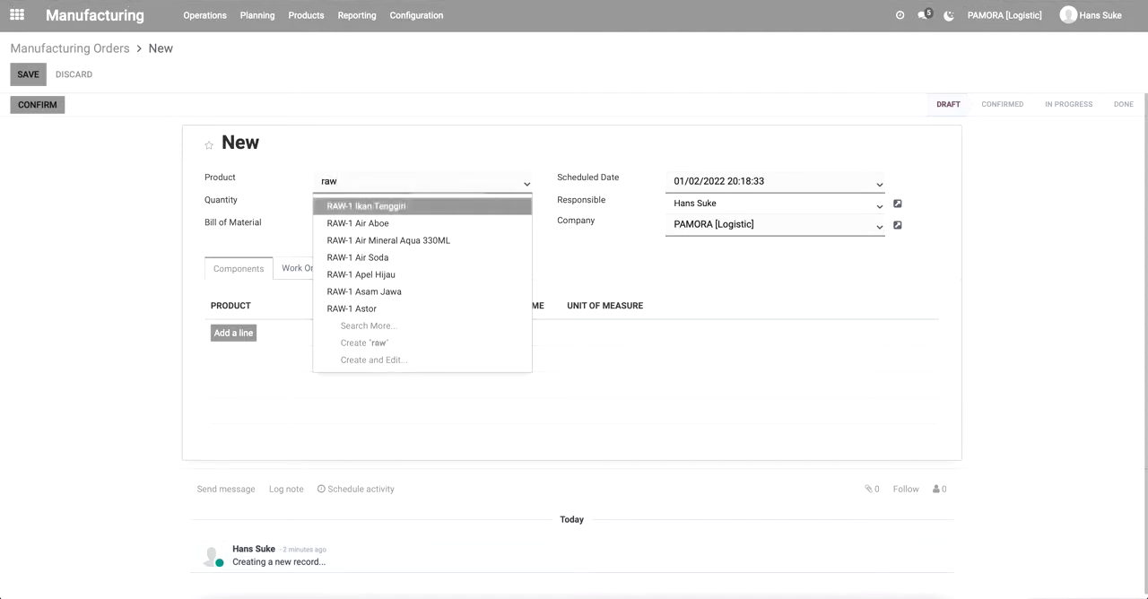
type("o")
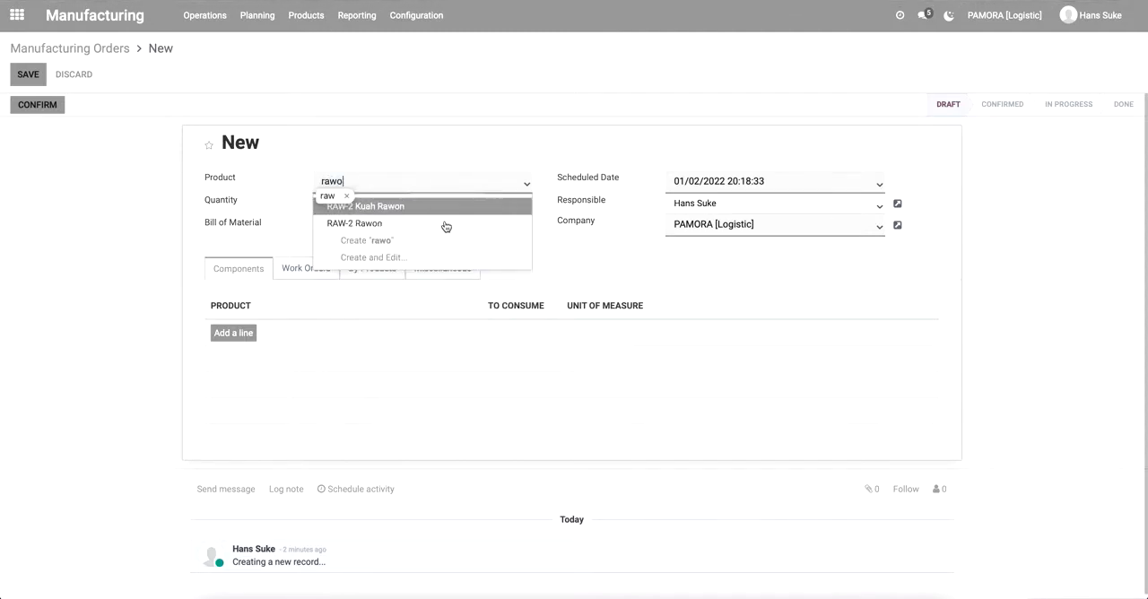
left_click(373, 229)
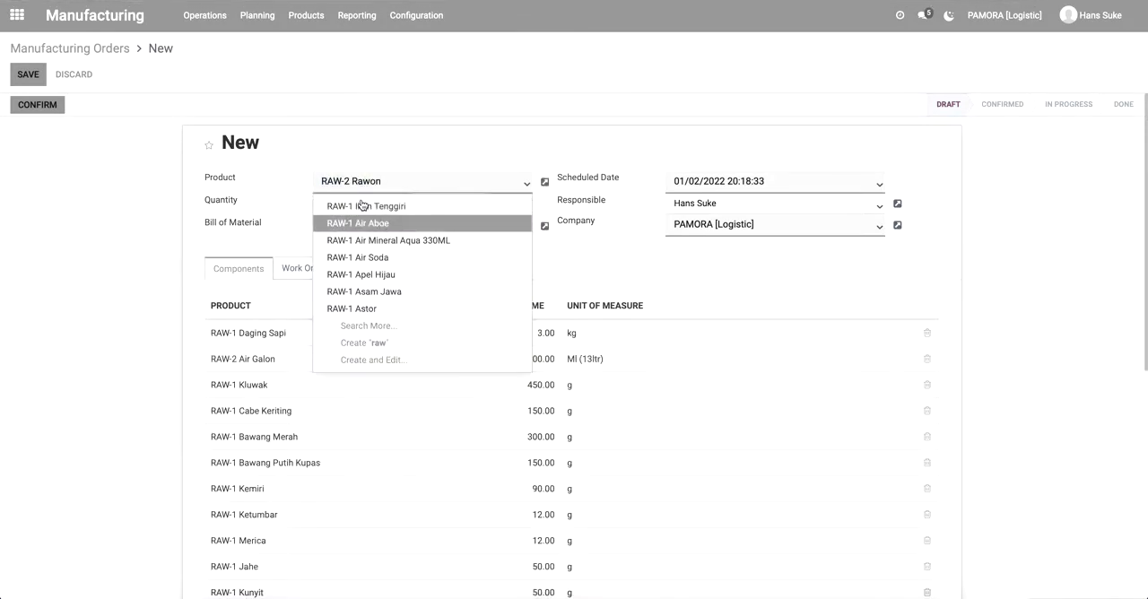
left_click(396, 141)
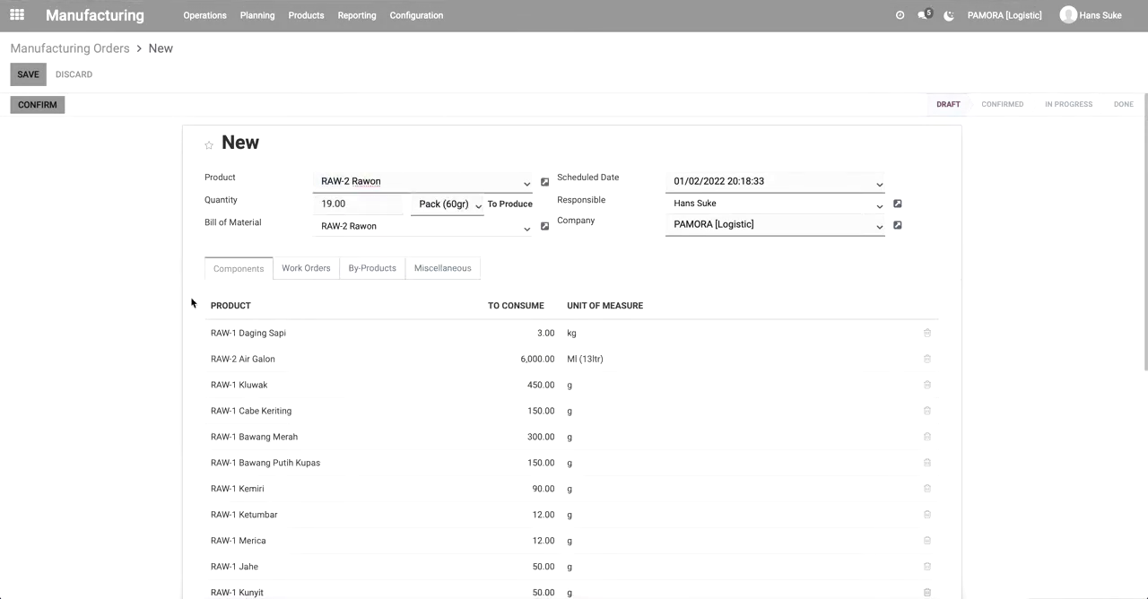
Review the order's scheduled date and the full list of components with their quantities to consume.
scroll(191, 312, "down", 1)
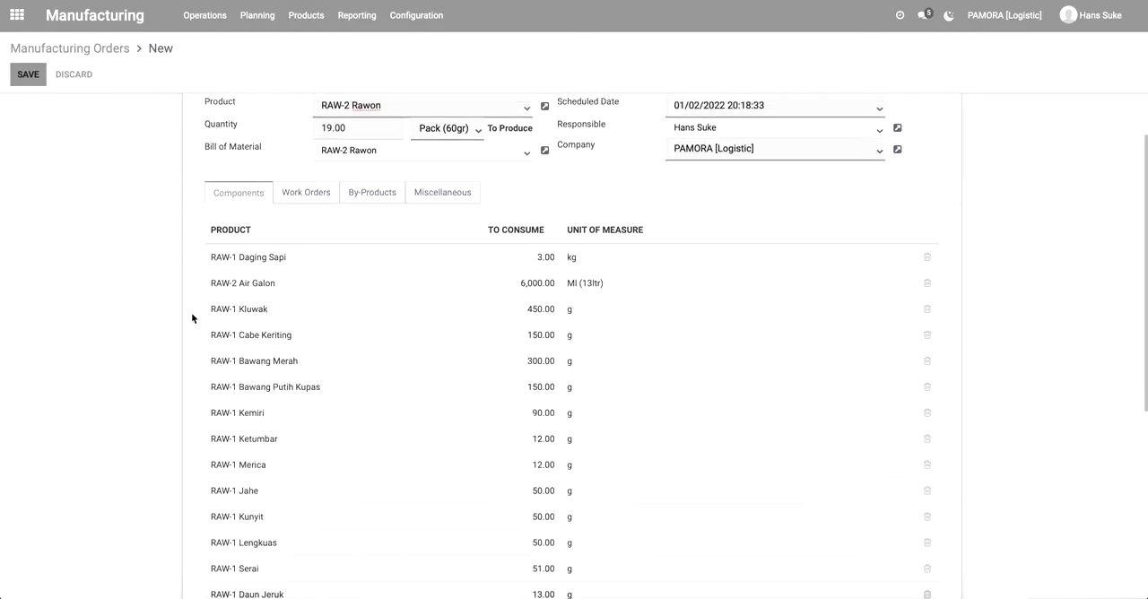
scroll(191, 312, "up", 1)
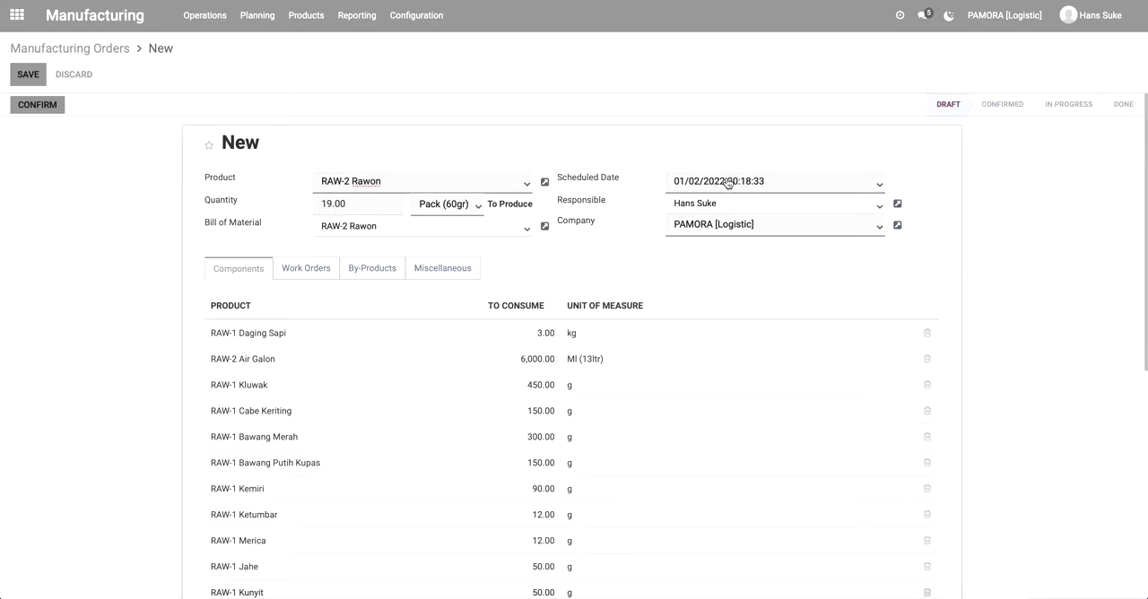
left_click(780, 190)
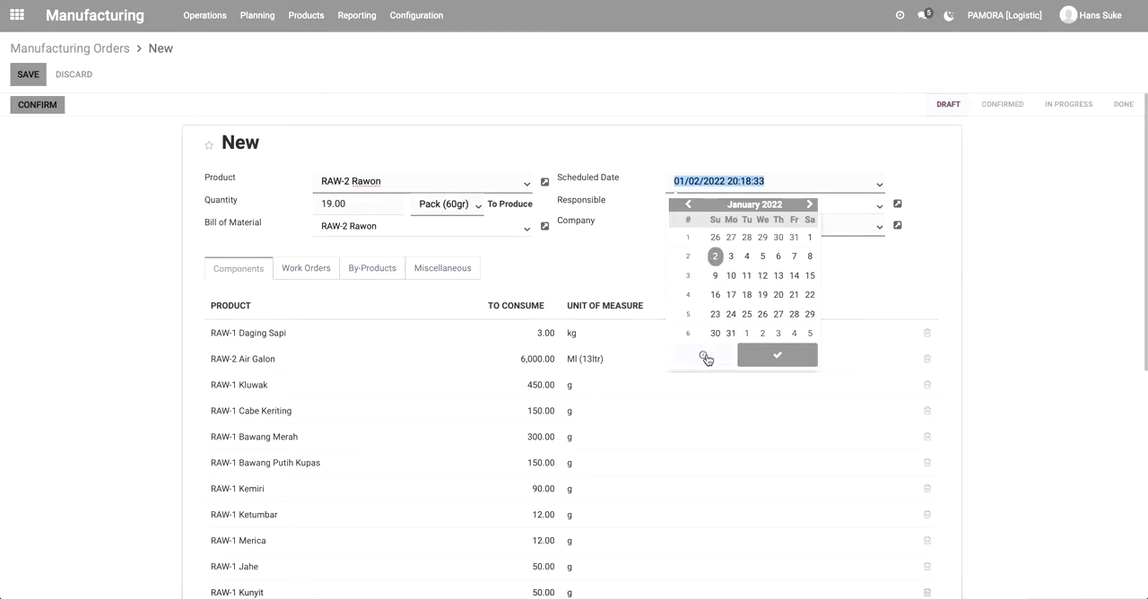
left_click(767, 182)
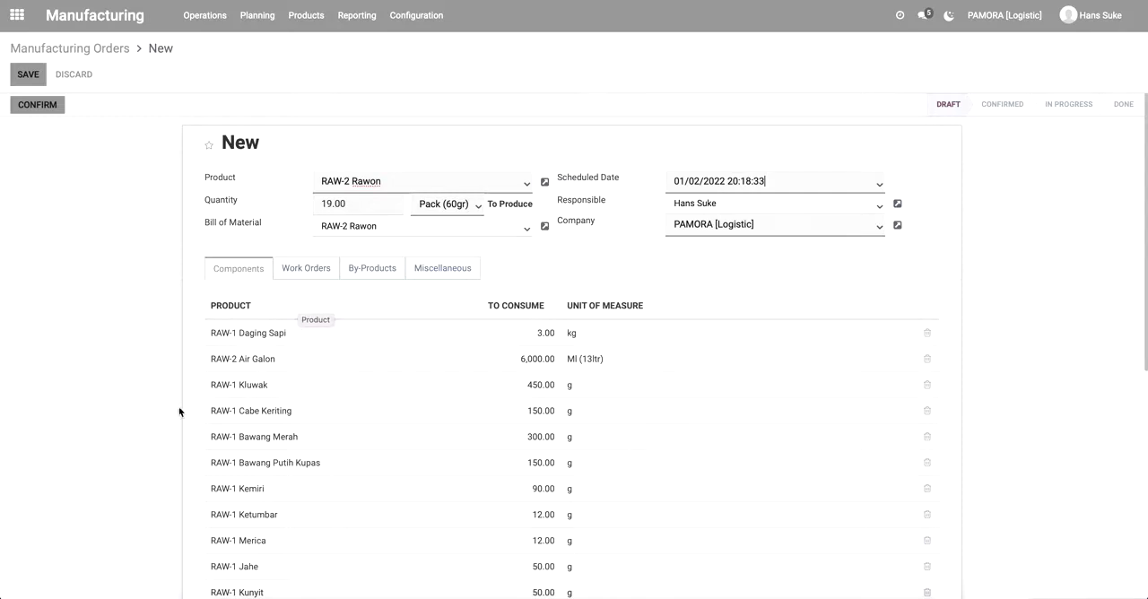
scroll(159, 422, "down", 2)
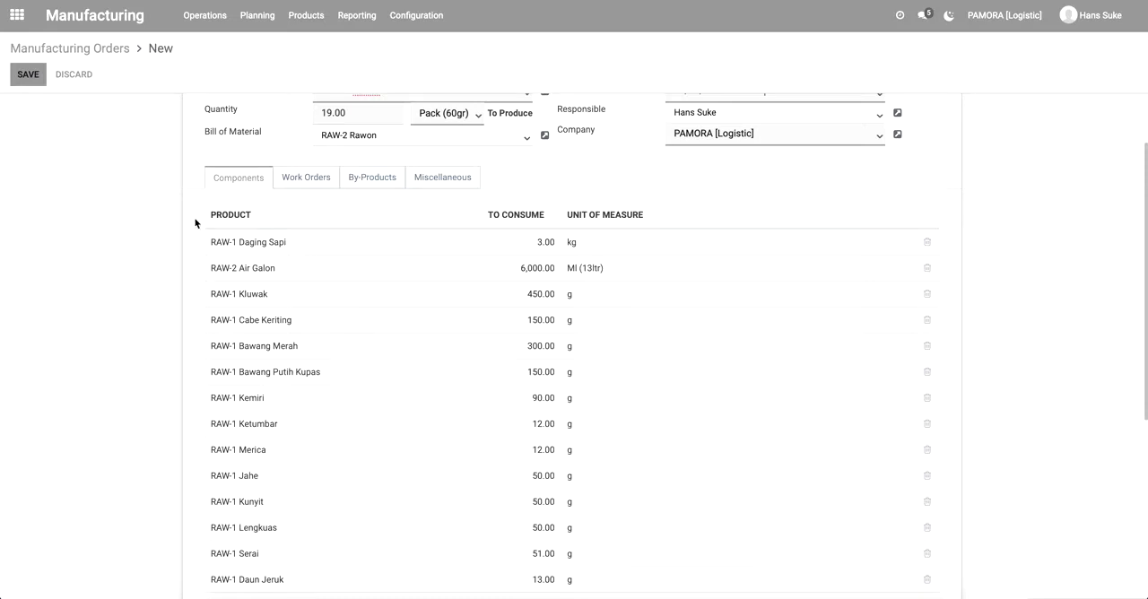
scroll(195, 236, "up", 1)
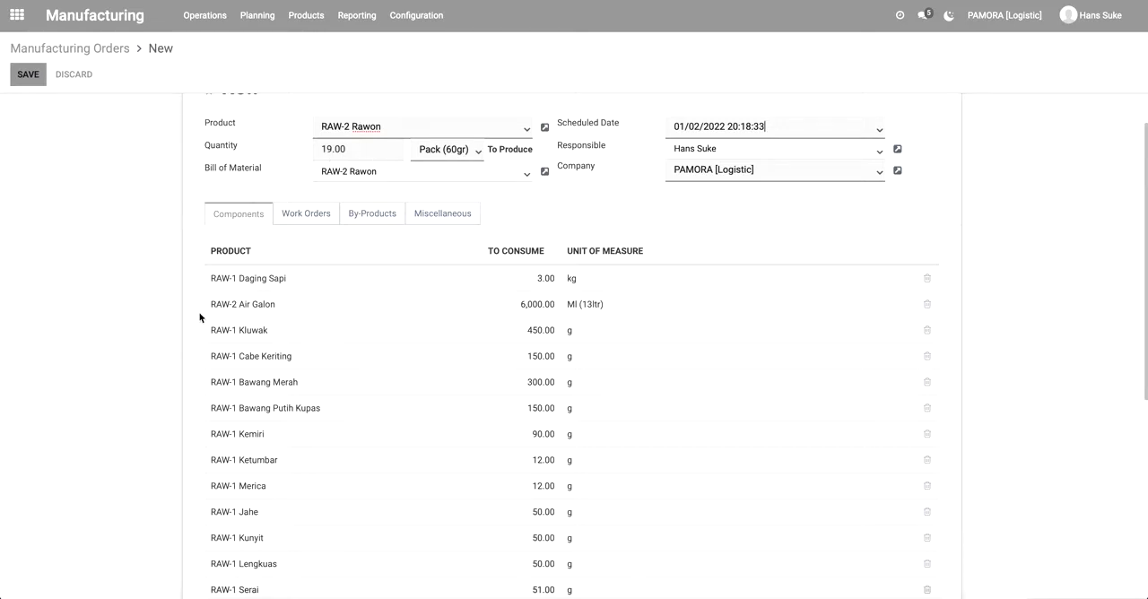
scroll(200, 318, "down", 2)
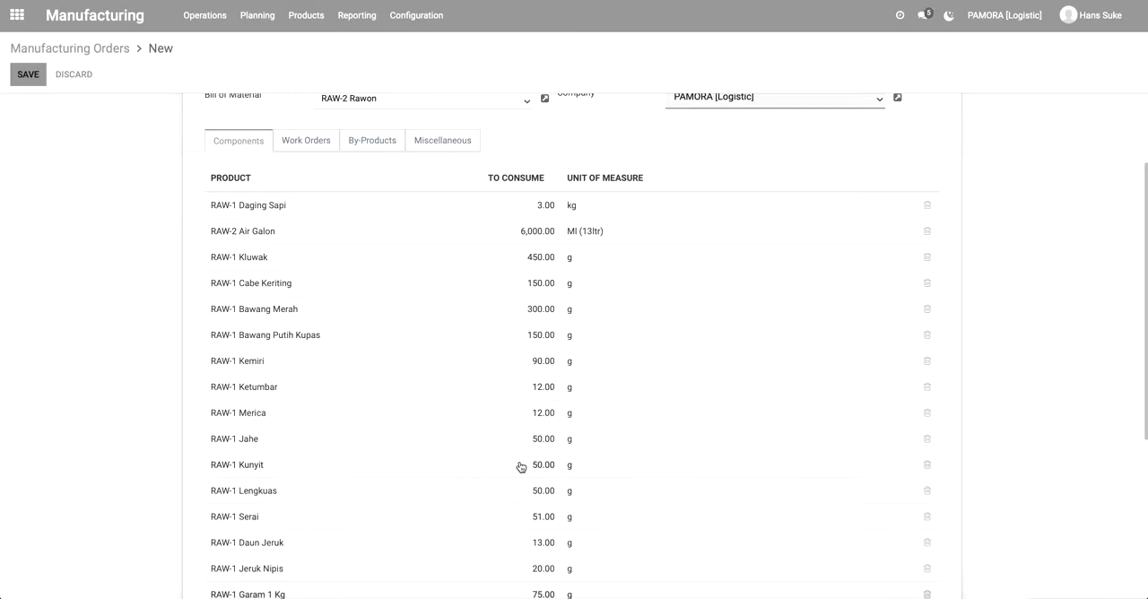
scroll(519, 464, "down", 2)
scroll(520, 463, "down", 1)
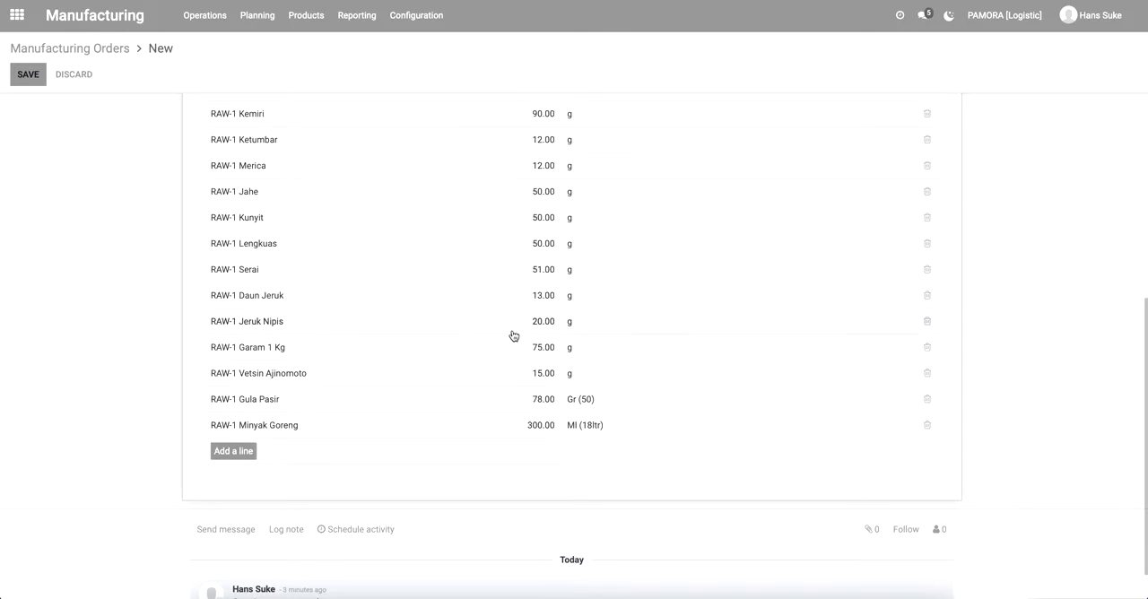
scroll(513, 337, "up", 4)
scroll(513, 335, "up", 1)
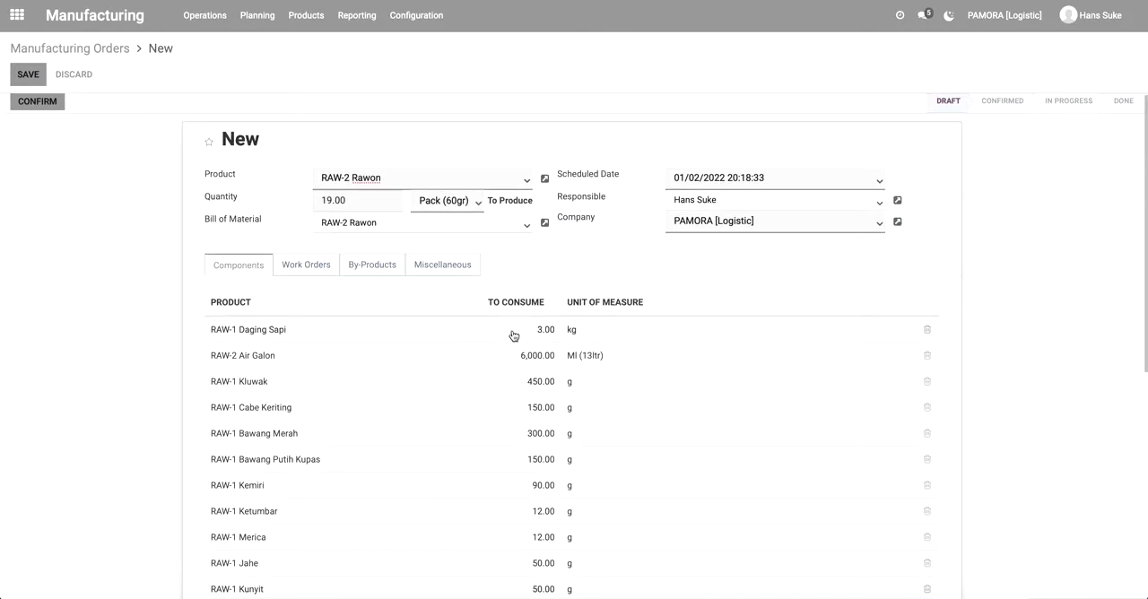
Add a work order line with the operation Memasak at the work center Proses Masak.
left_click(305, 273)
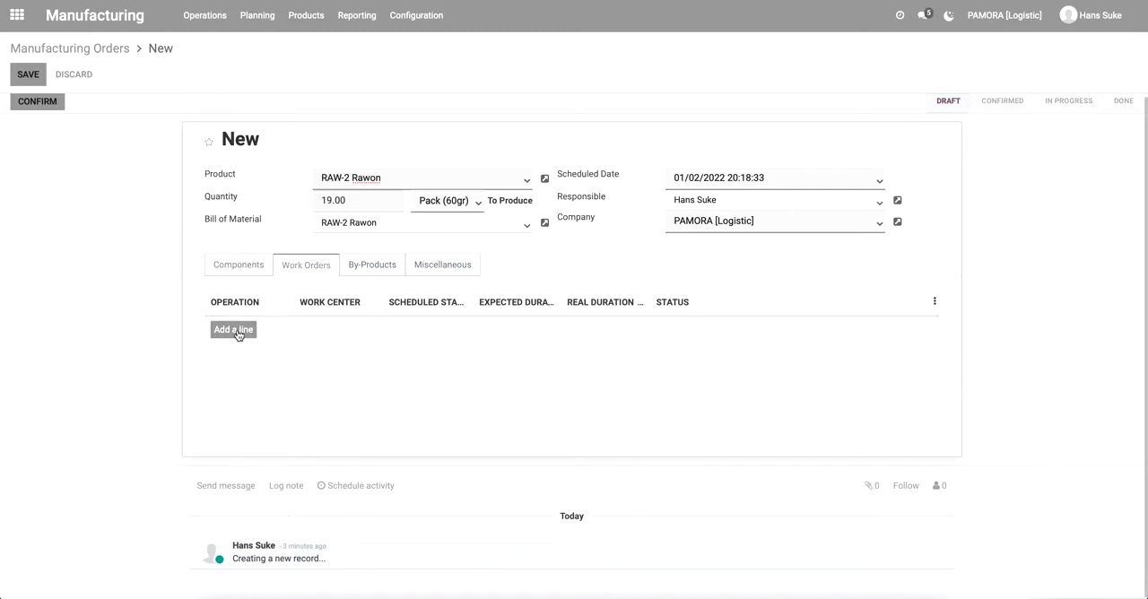
left_click(238, 332)
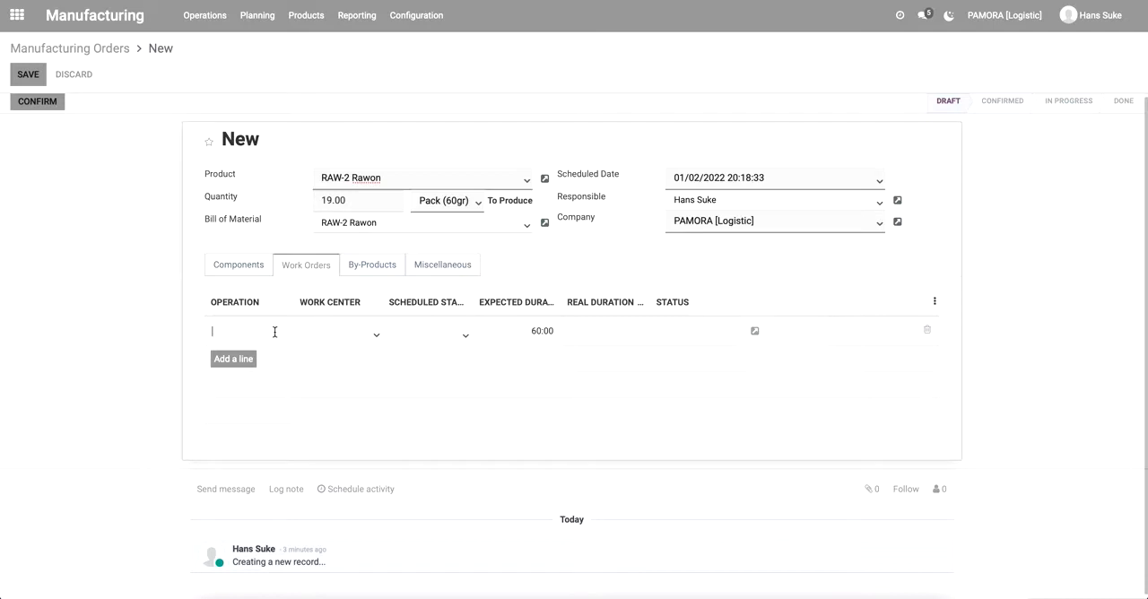
left_click(355, 334)
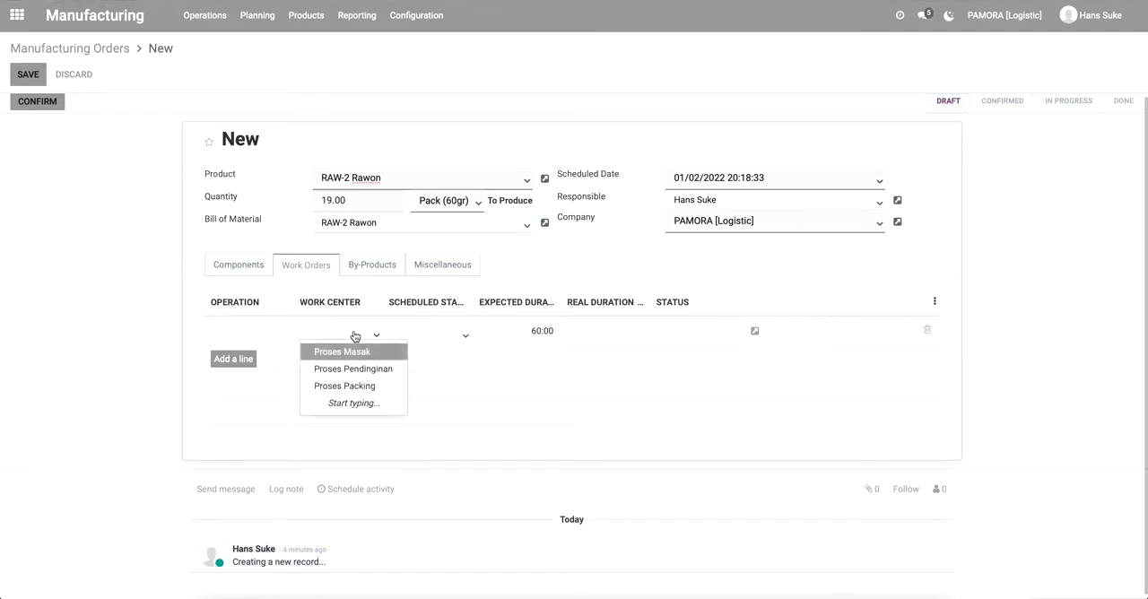
left_click(359, 352)
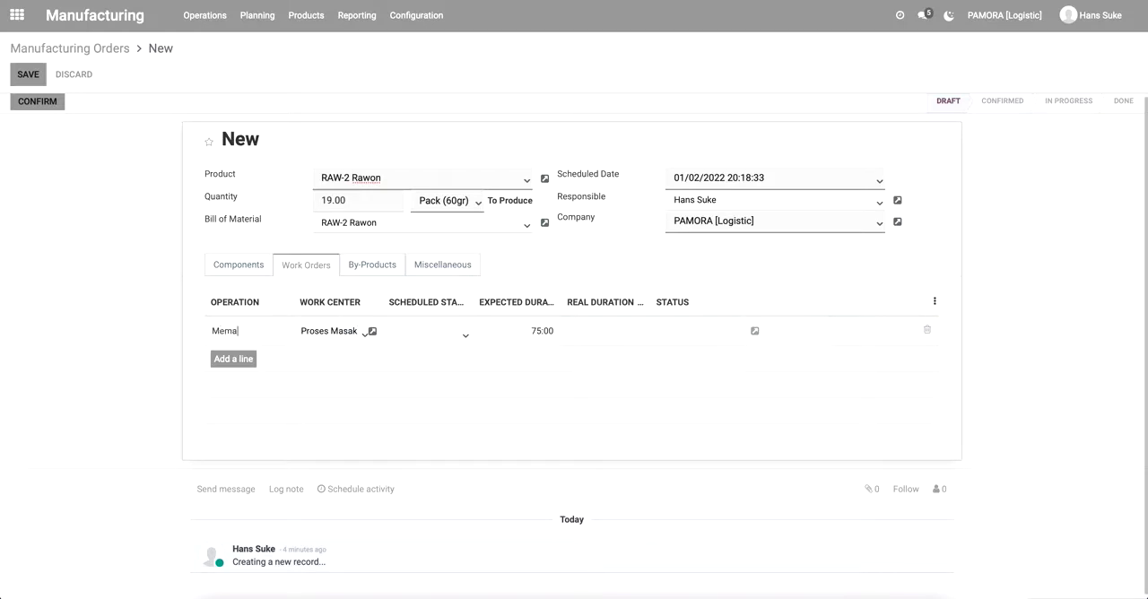
Schedule the Memasak work order to start on January 2, 2022 at the proposed time.
left_click(423, 339)
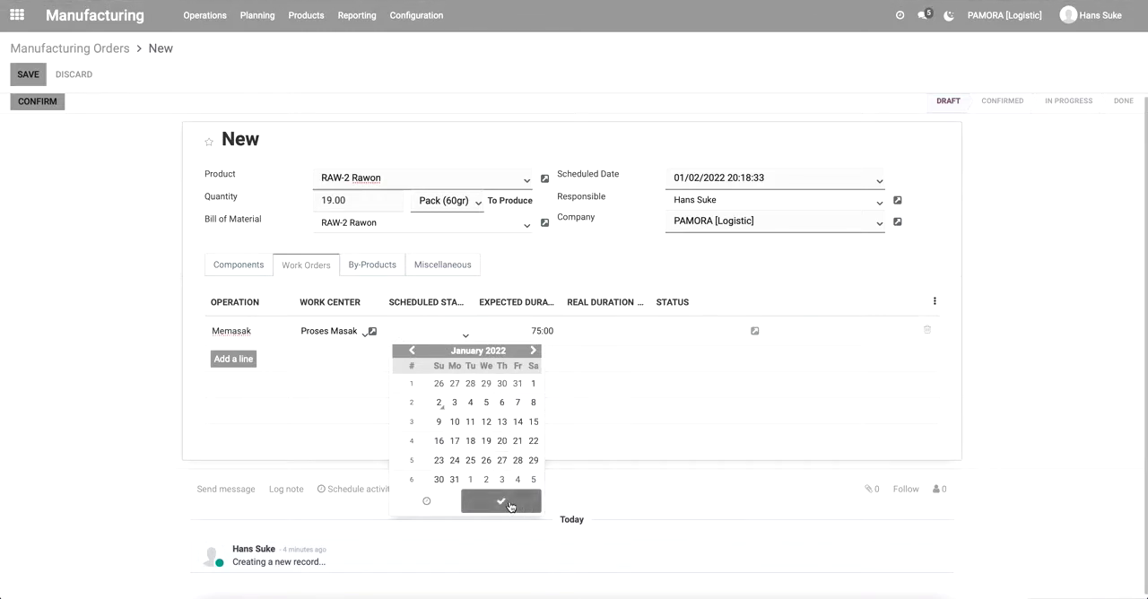
left_click(439, 403)
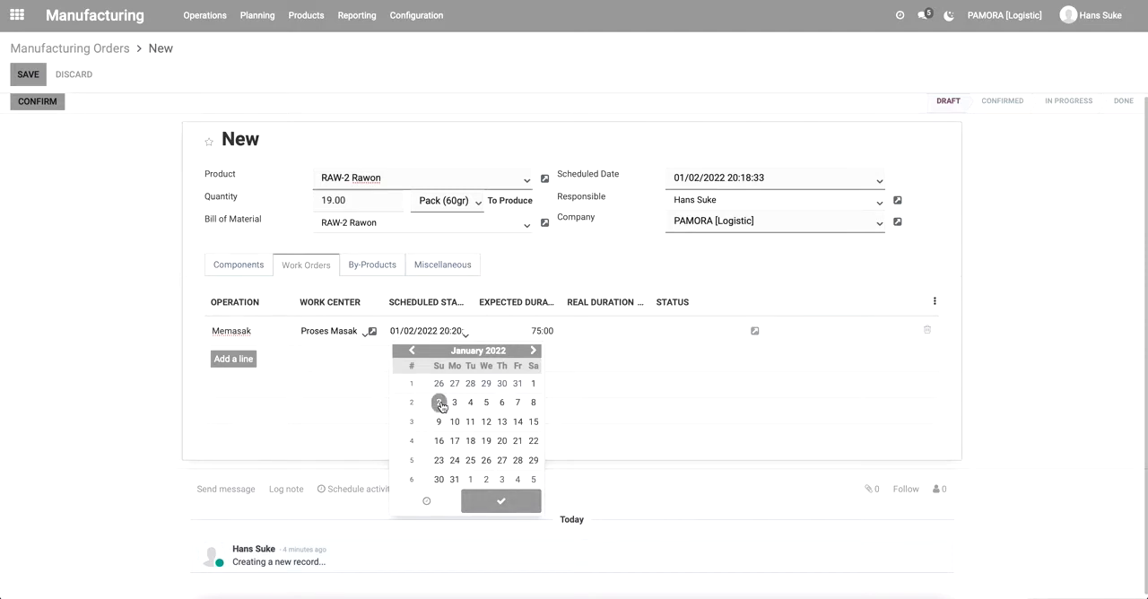
left_click(427, 500)
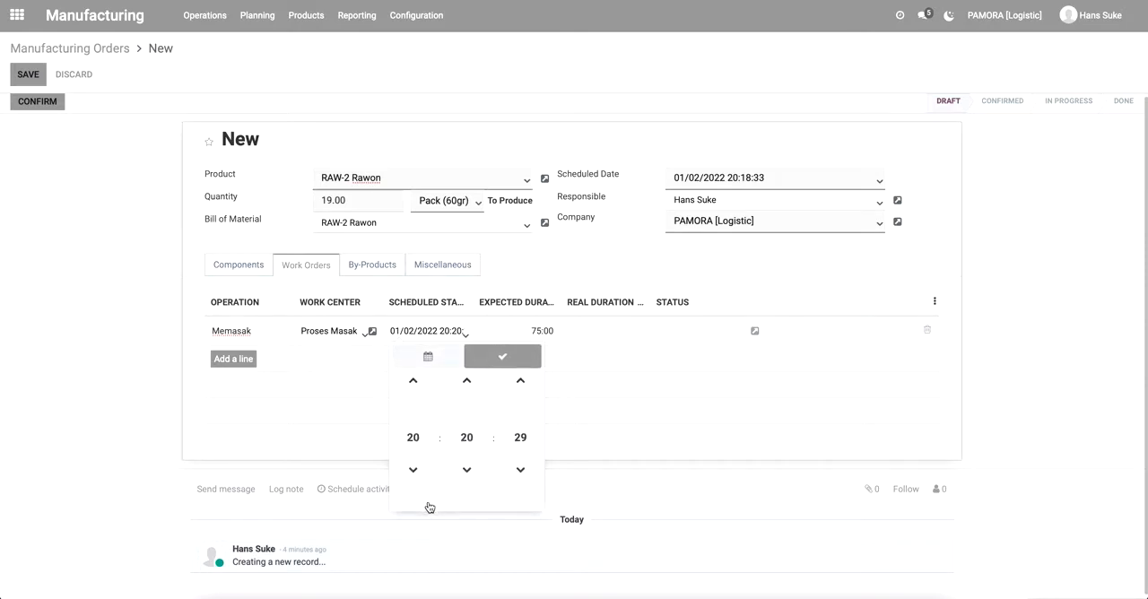
left_click(510, 358)
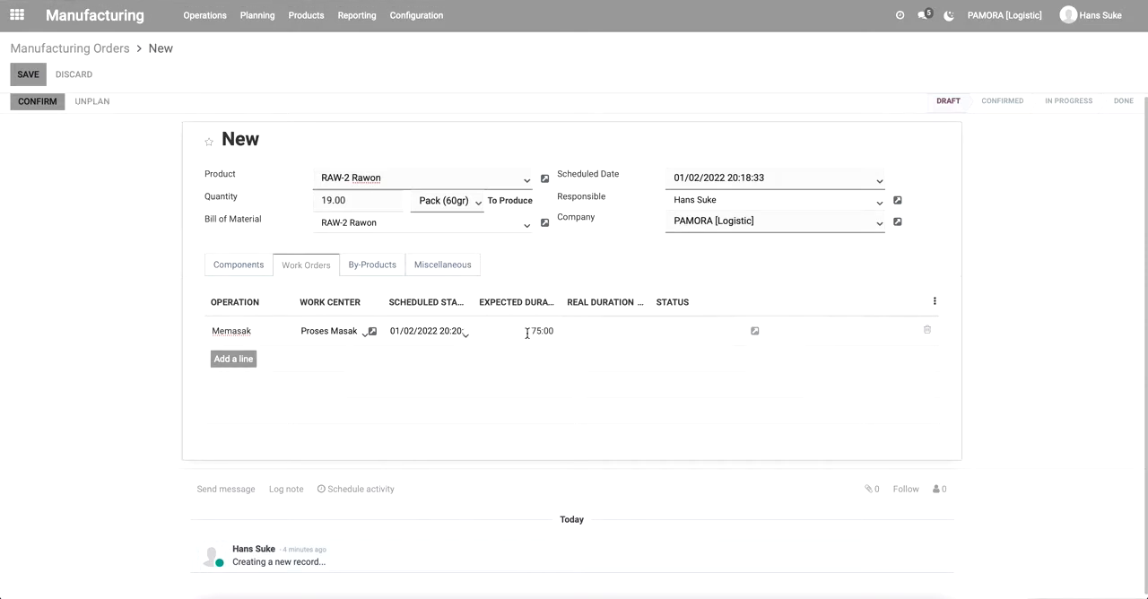
left_click(524, 332)
left_click(522, 334)
left_click(616, 335)
Add a second work order line with the operation Pendinginan at the work center Proses Pendinginan.
left_click(231, 362)
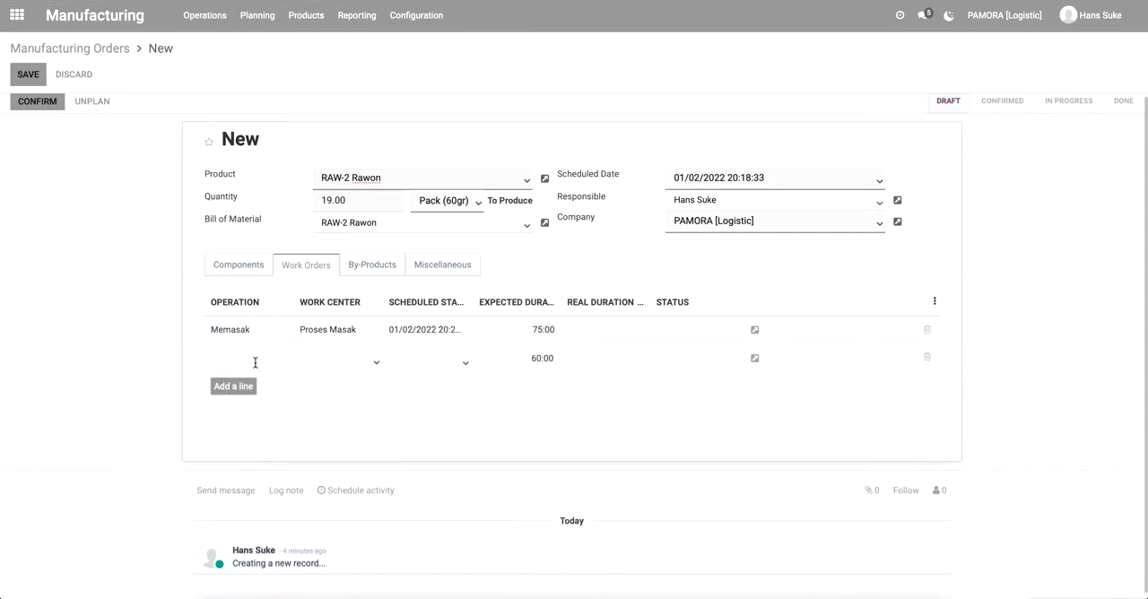
left_click(351, 364)
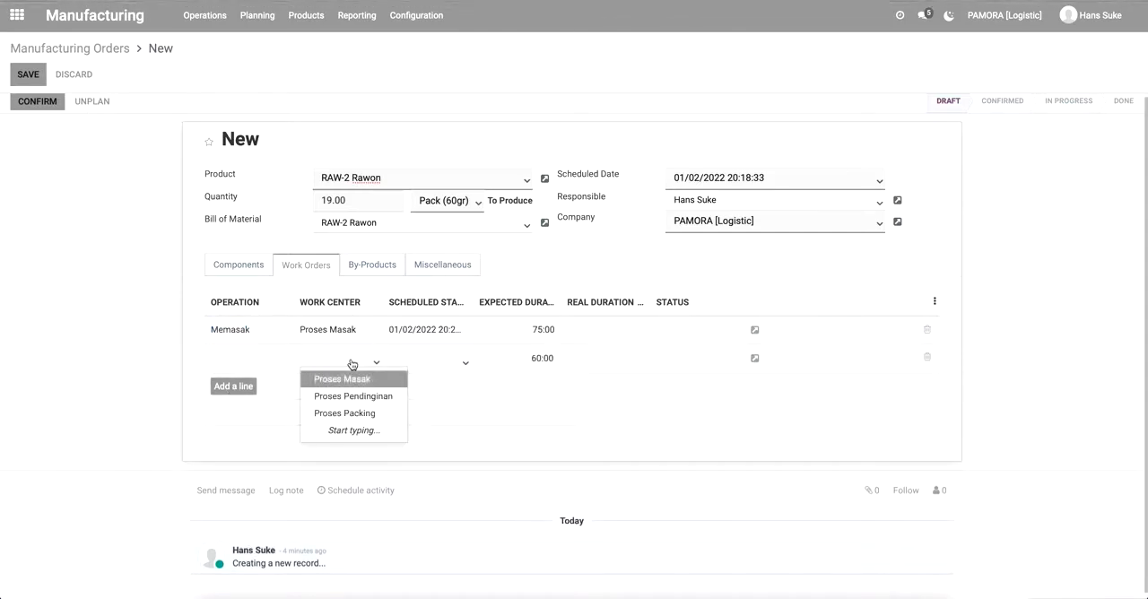
left_click(357, 397)
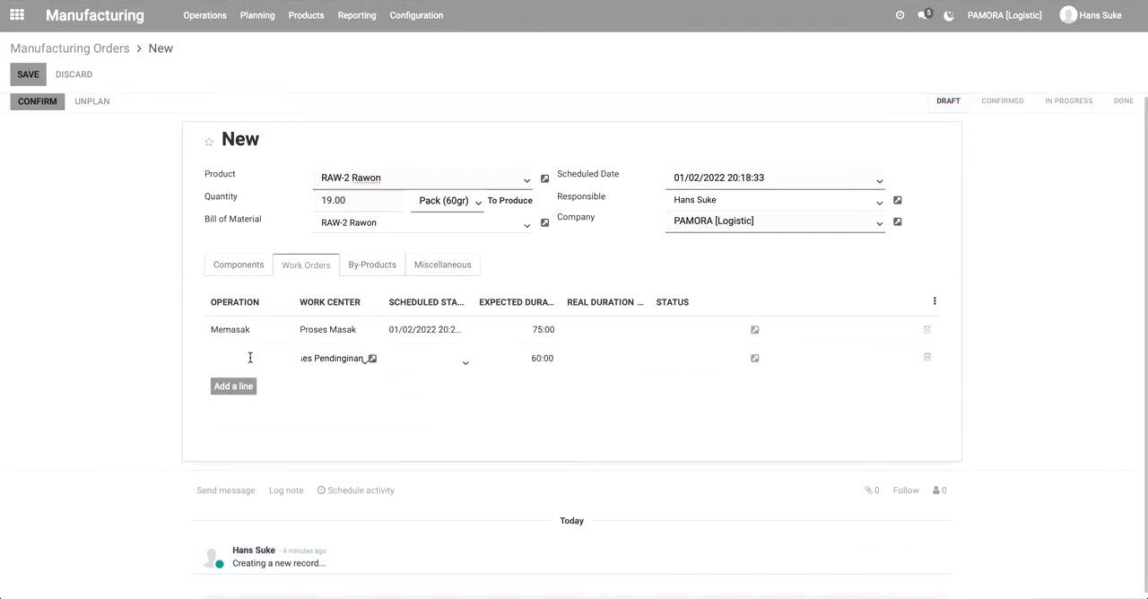
left_click(251, 358)
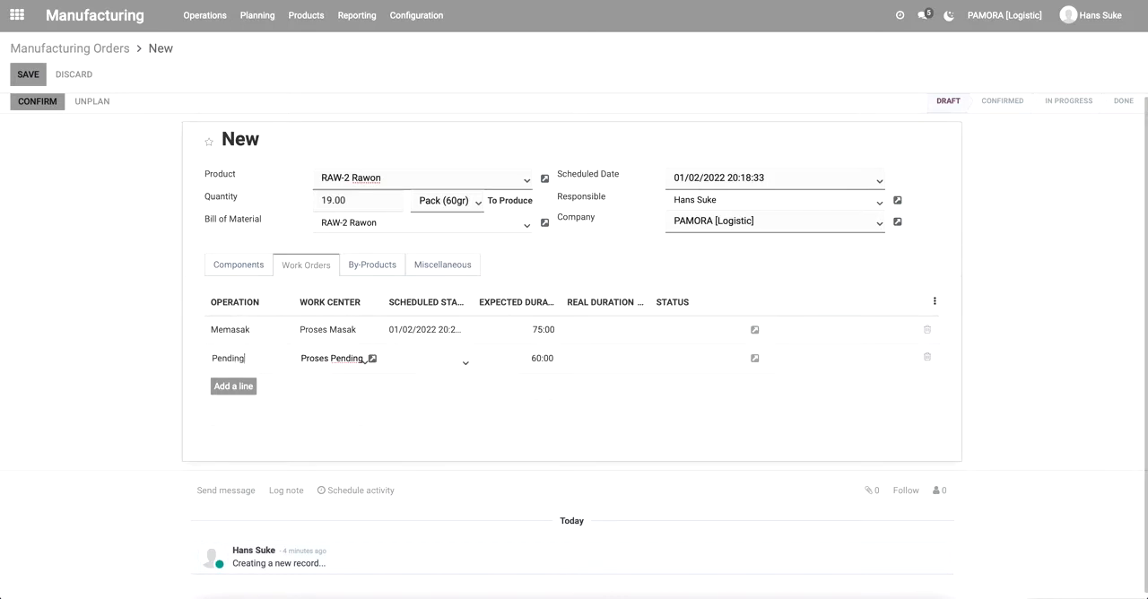
Schedule the Pendinginan work order to start on January 2, 2022 at the proposed time.
left_click(430, 362)
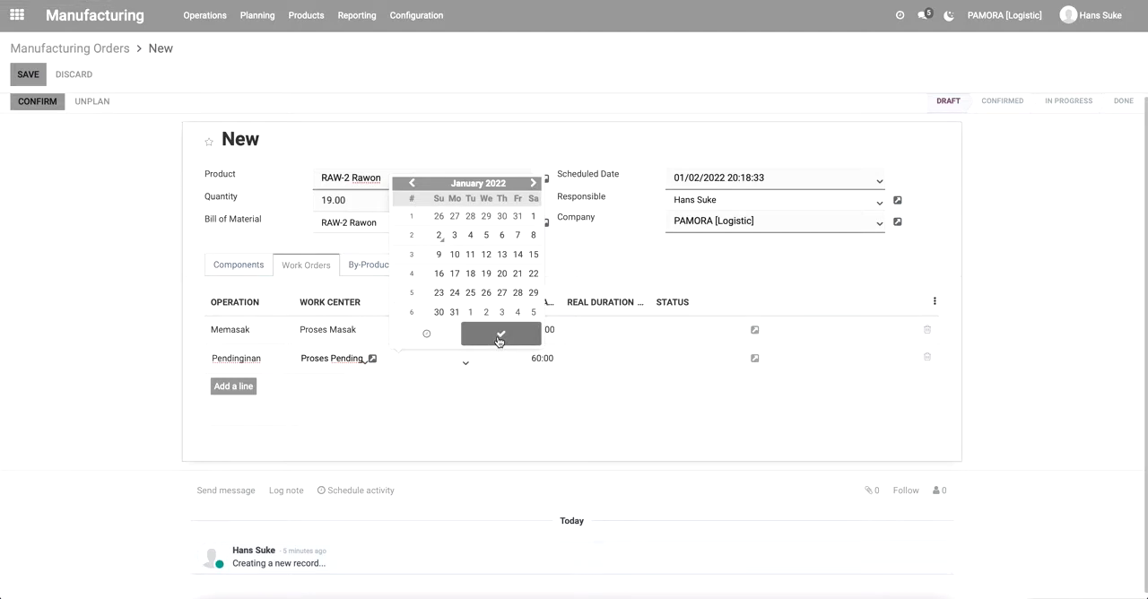
left_click(499, 337)
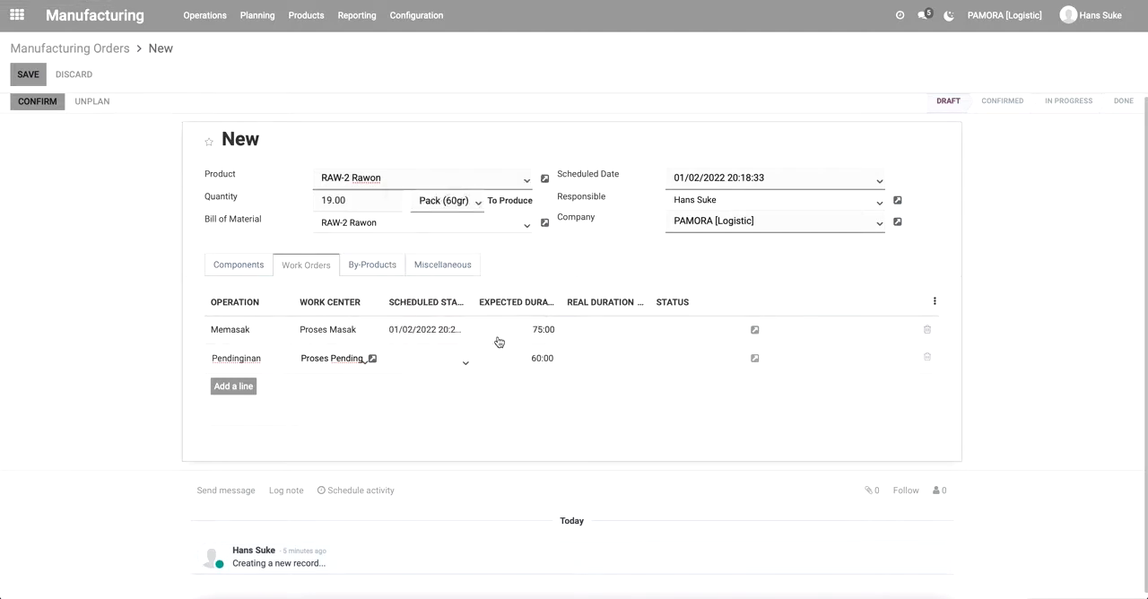
left_click(433, 370)
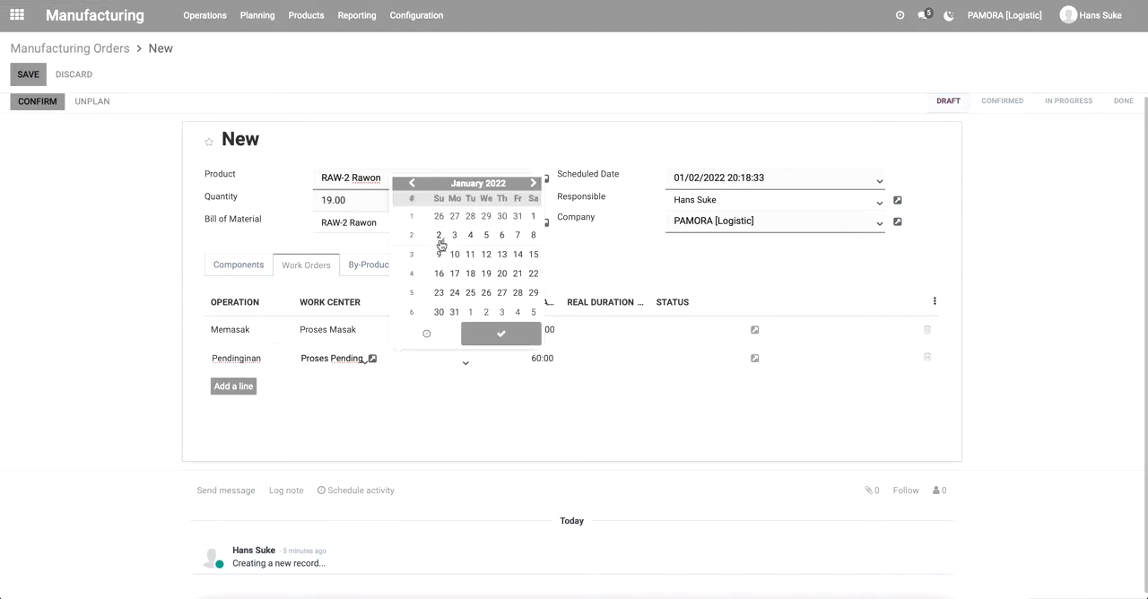
left_click(440, 242)
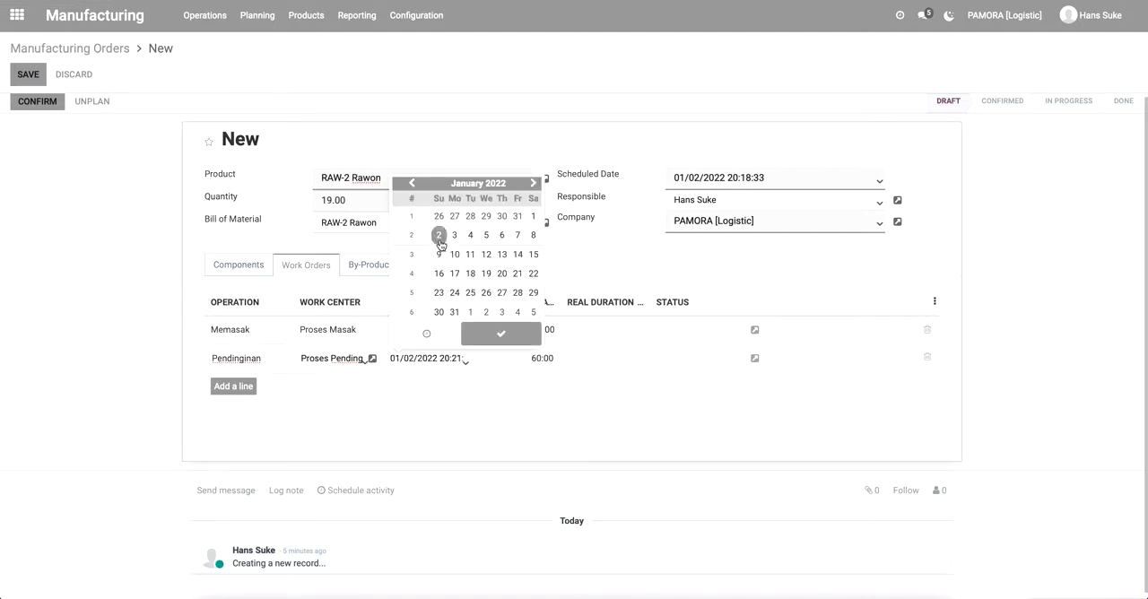
left_click(500, 334)
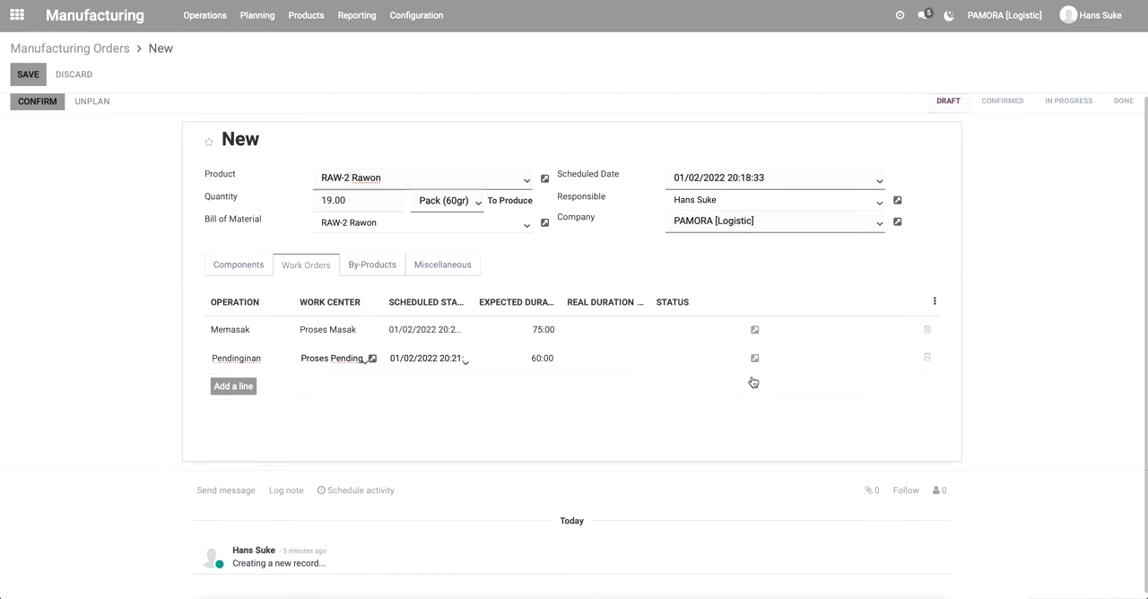
Add a third work order line with the operation Packing at the work center Proses Packing.
left_click(233, 386)
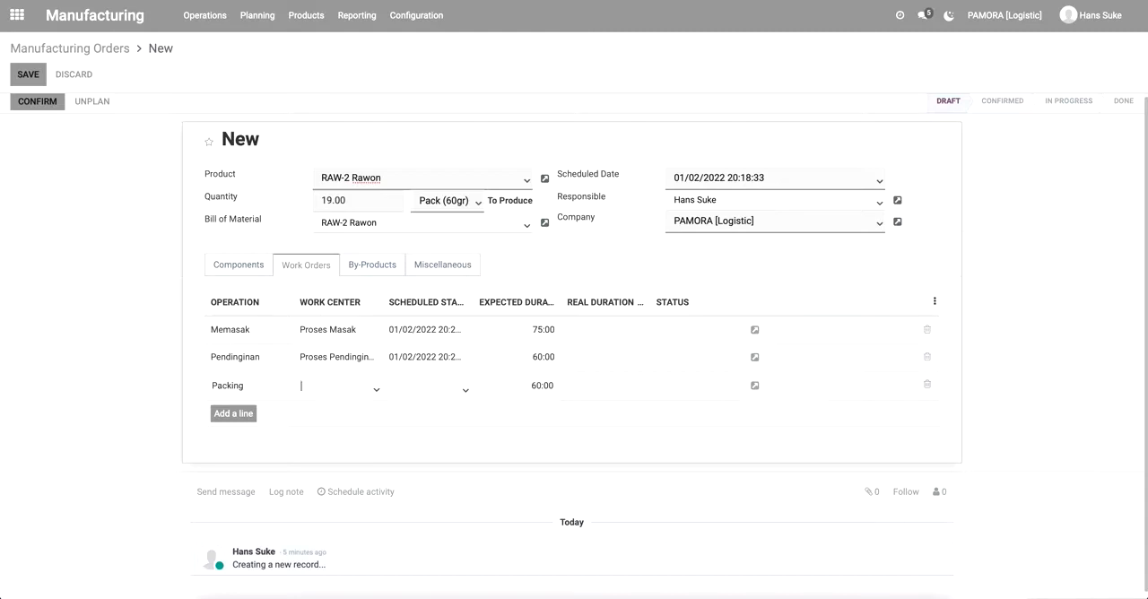
left_click(327, 389)
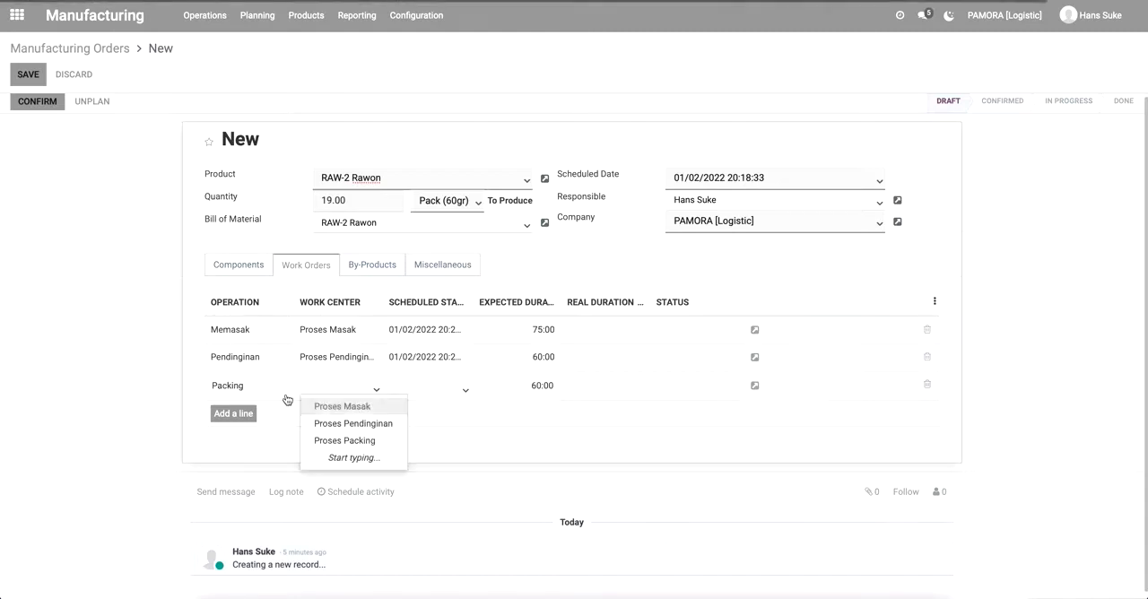
left_click(373, 447)
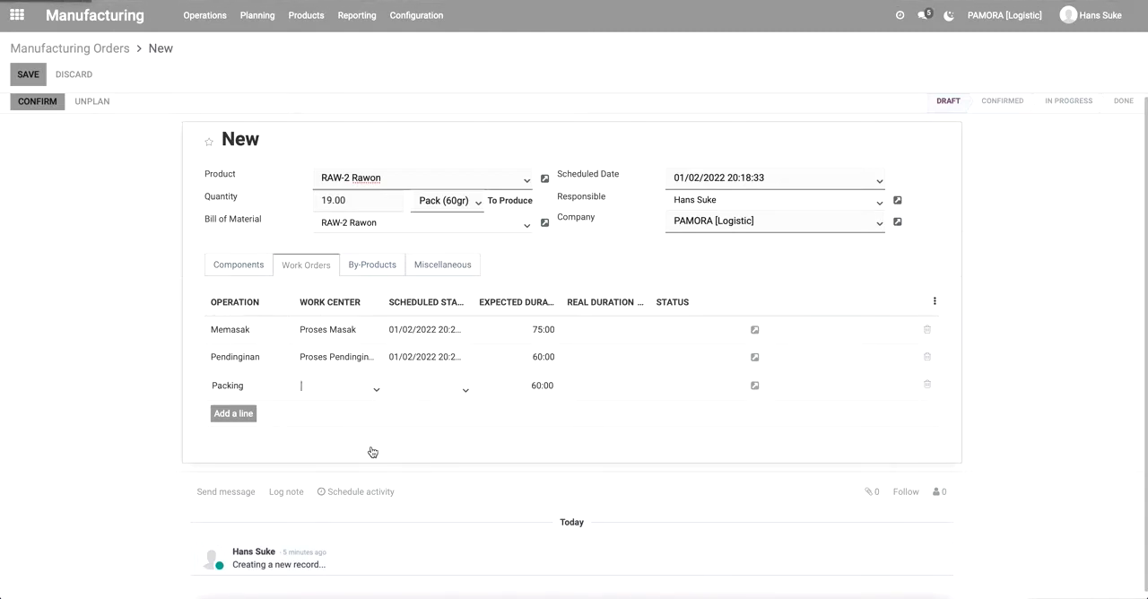
Schedule the Packing work order to start on January 2, 2022 at the proposed time.
left_click(426, 393)
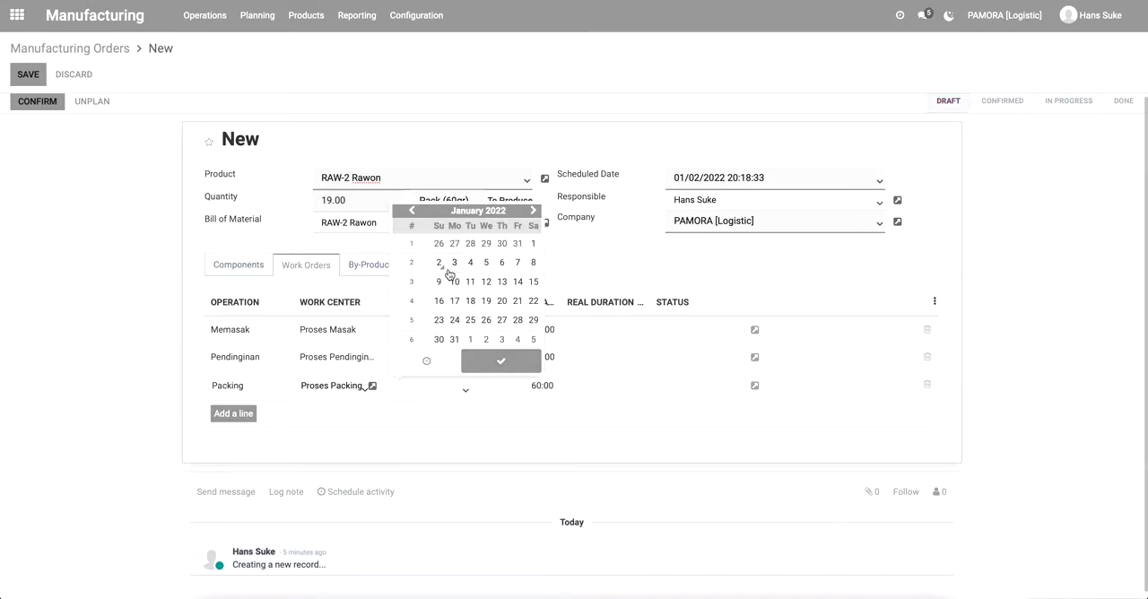
left_click(439, 263)
left_click(487, 362)
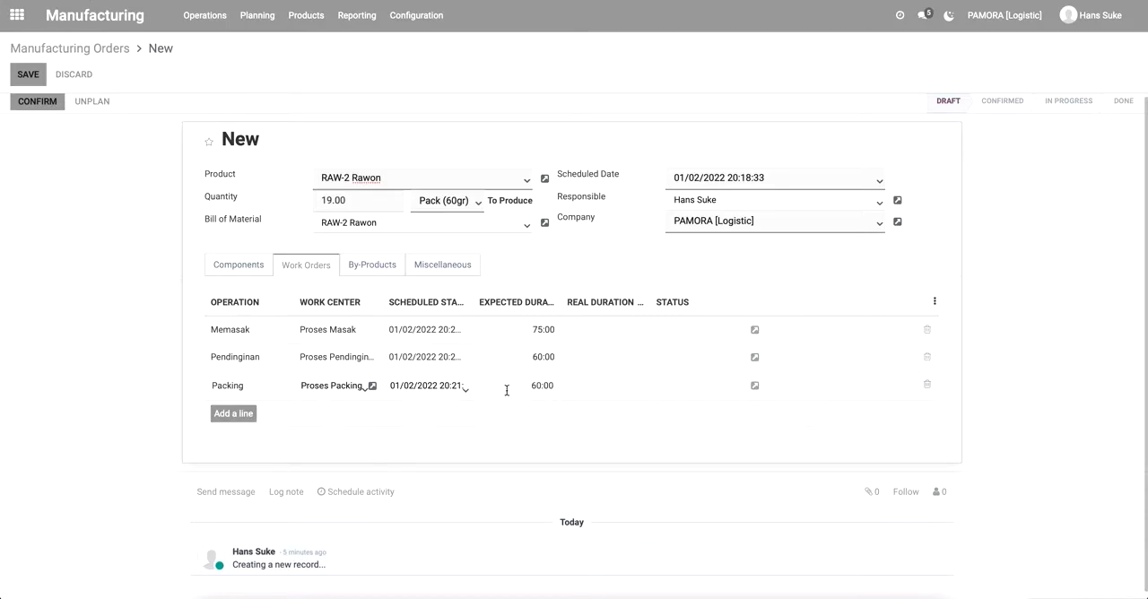
Review the order's by-products and its miscellaneous settings for operation type, component and finished product locations, and source.
left_click(375, 268)
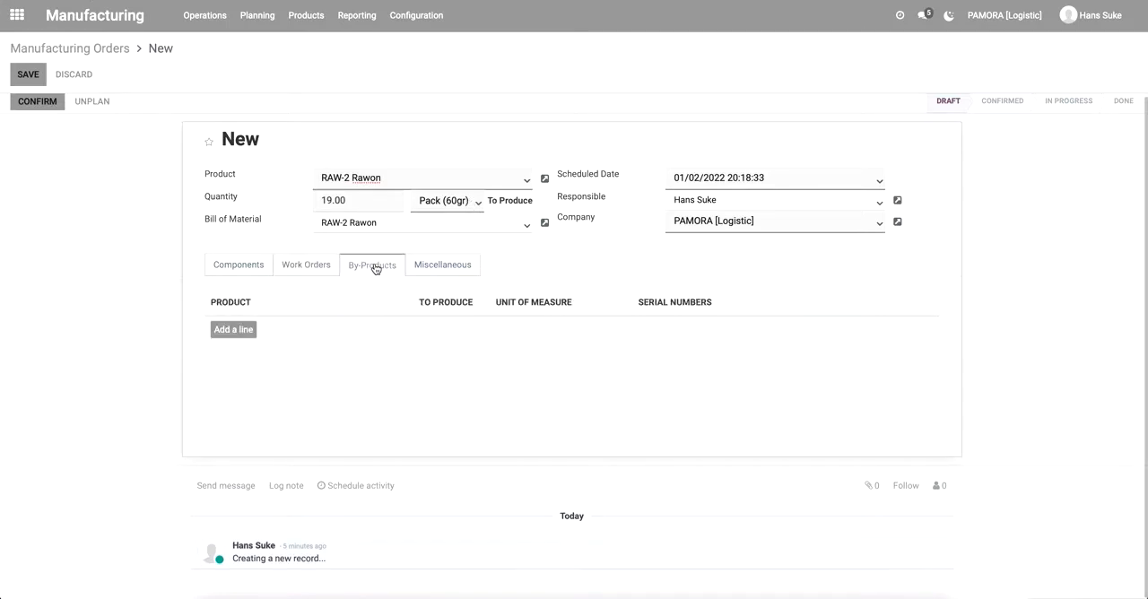
left_click(439, 271)
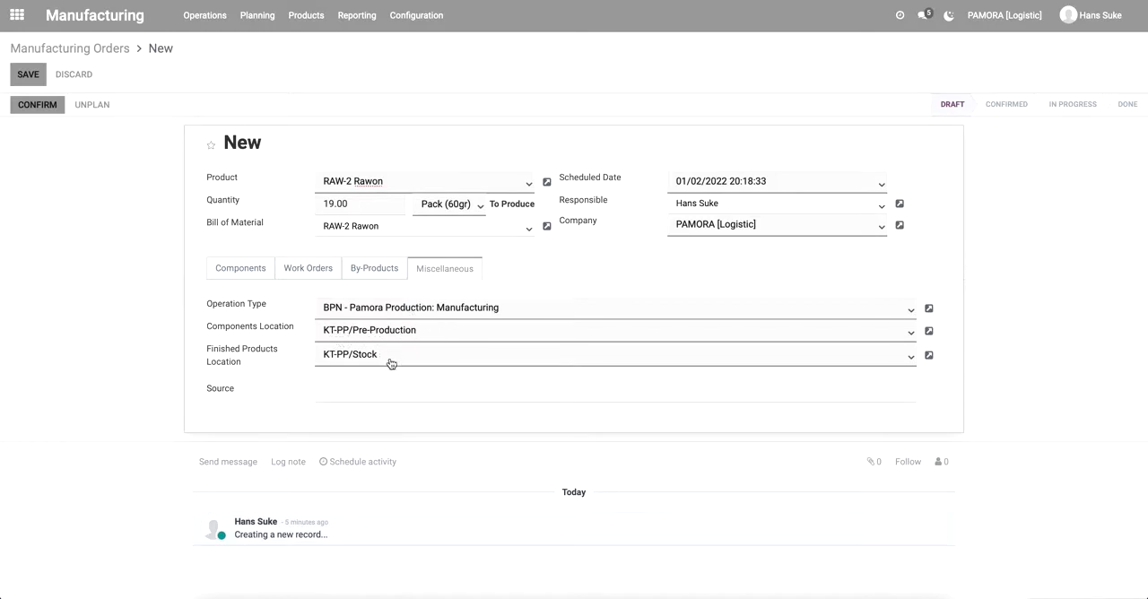
left_click(383, 392)
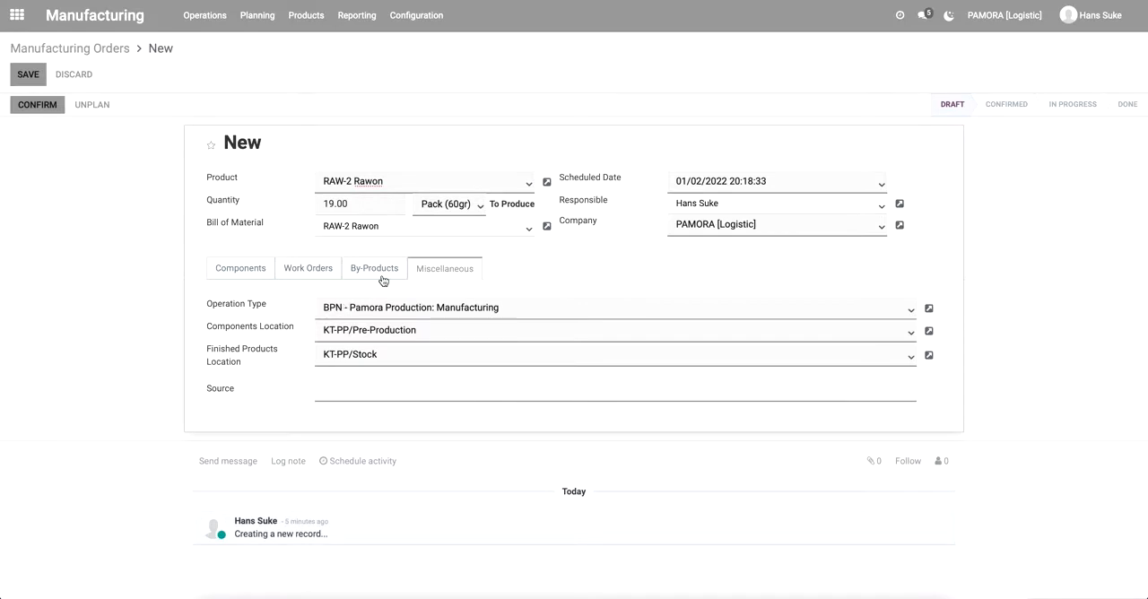
Recheck the full component list of the RAW-2 Rawon order and save the manufacturing order.
left_click(242, 269)
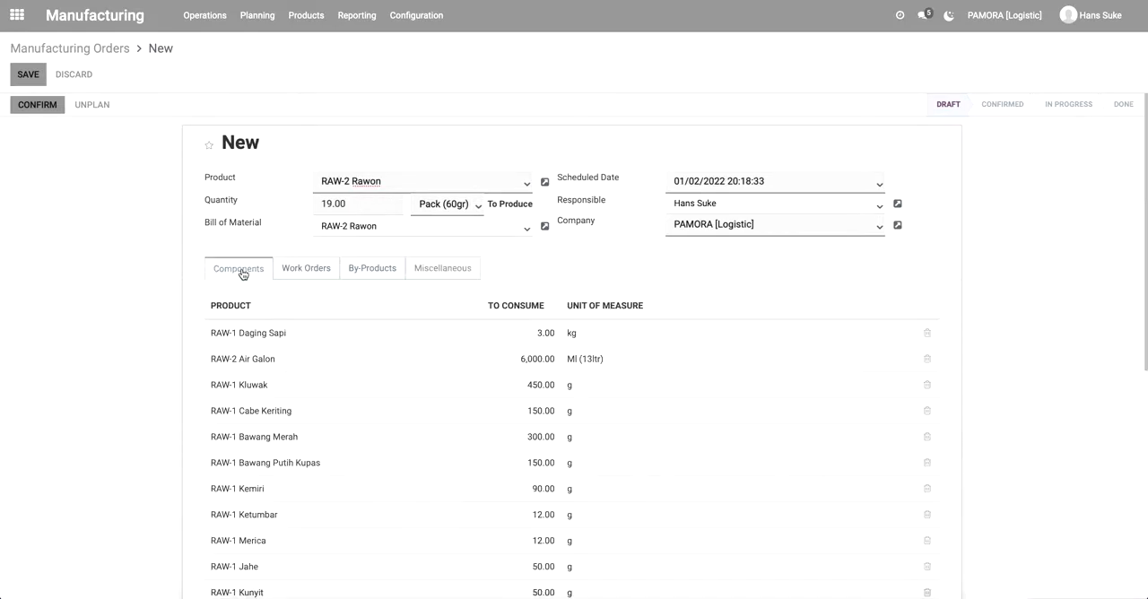
scroll(91, 259, "down", 4)
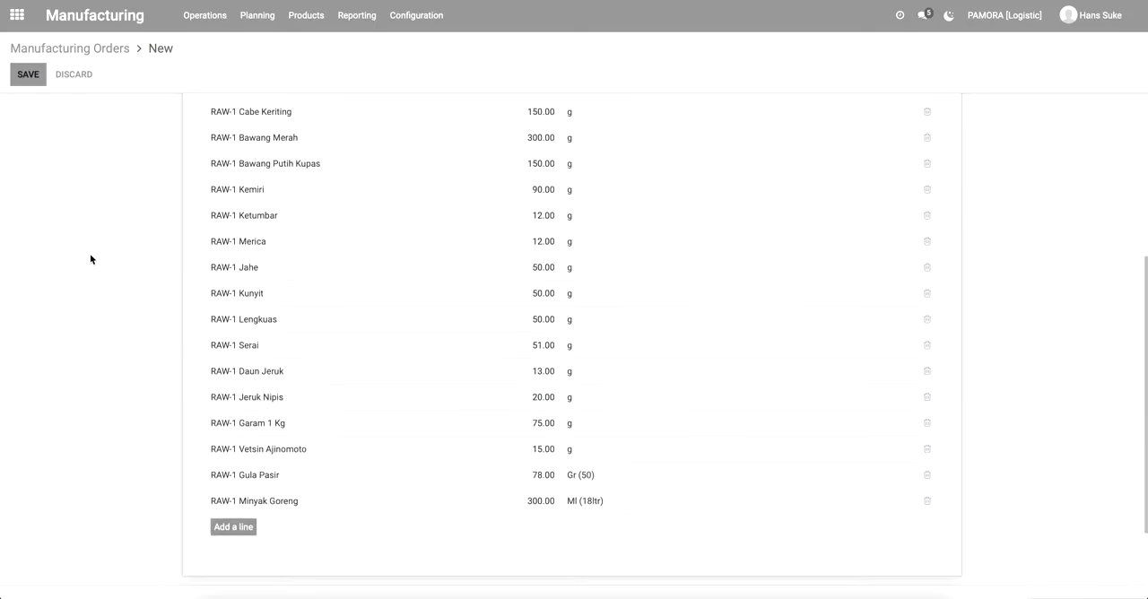
scroll(91, 259, "up", 2)
scroll(91, 259, "up", 3)
left_click(30, 75)
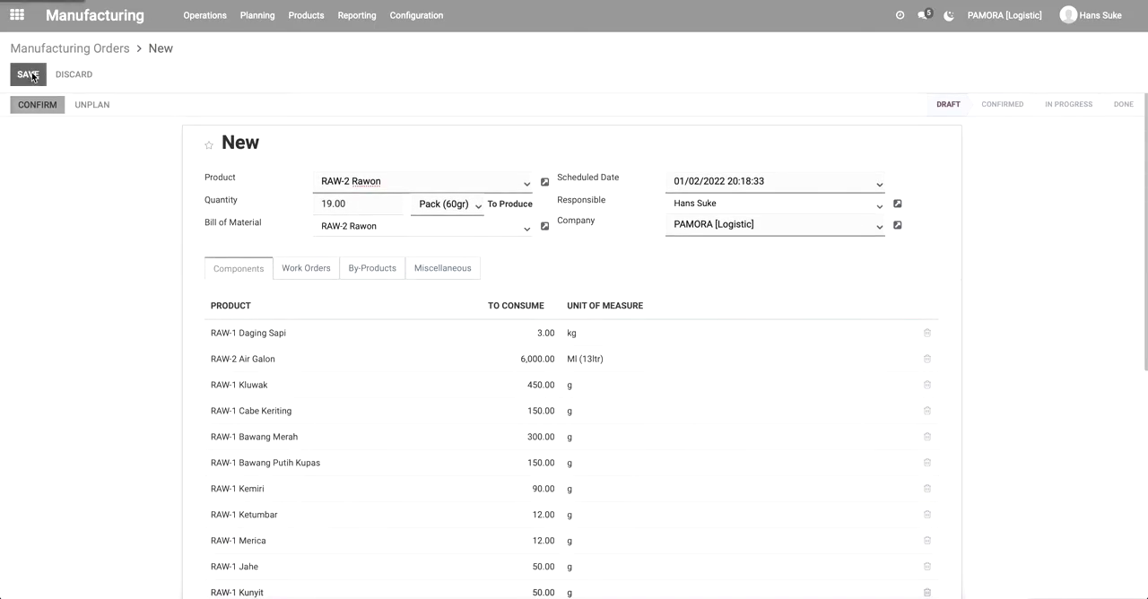
Reopen the draft RAW-2 Rawon order from the manufacturing orders list and confirm it.
left_click(99, 49)
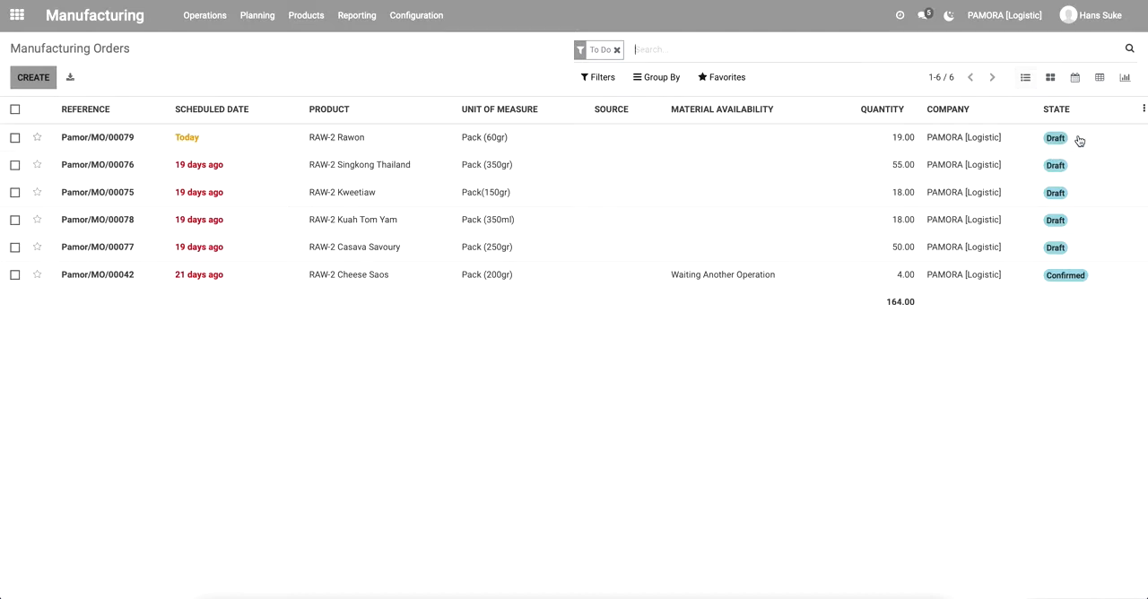
left_click(102, 138)
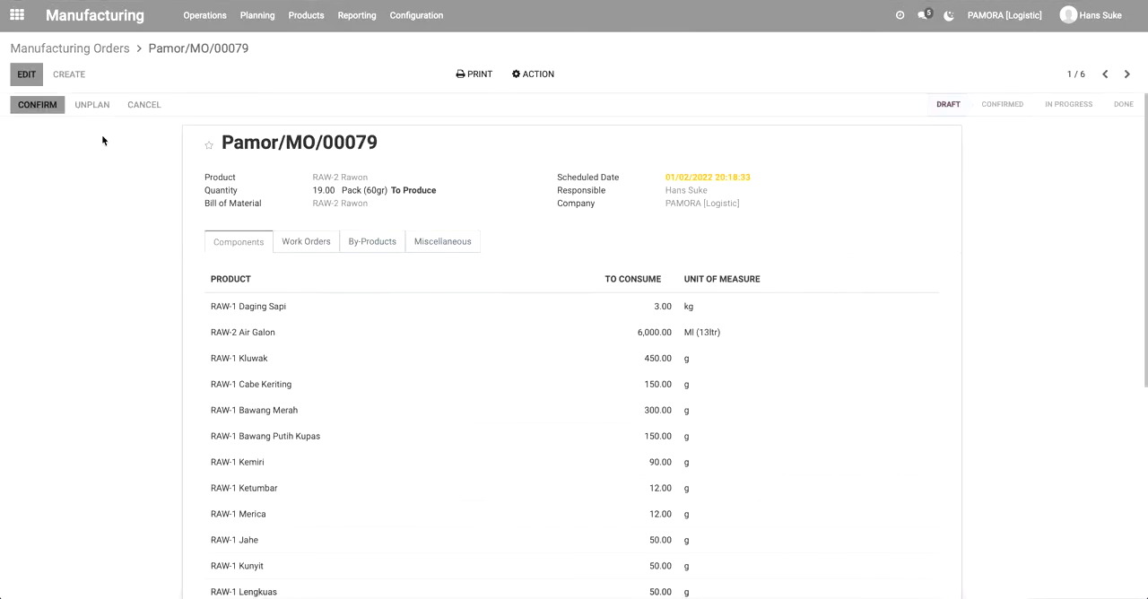
left_click(33, 110)
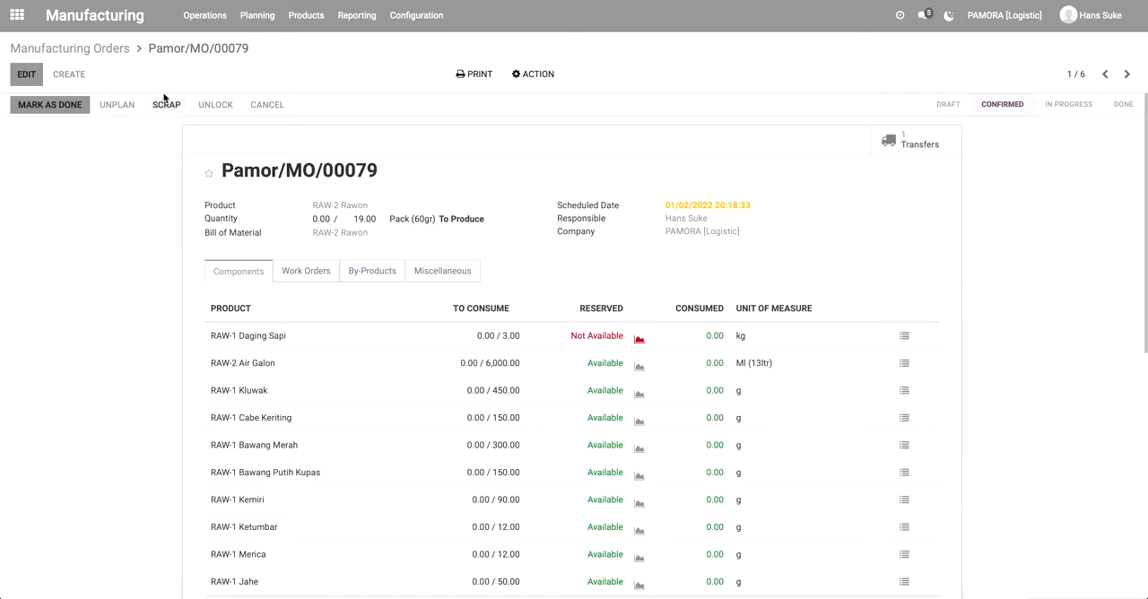
Check the RAW-2 Rawon order's material availability in the orders list, and reopen the order to review its component reservations.
left_click(100, 52)
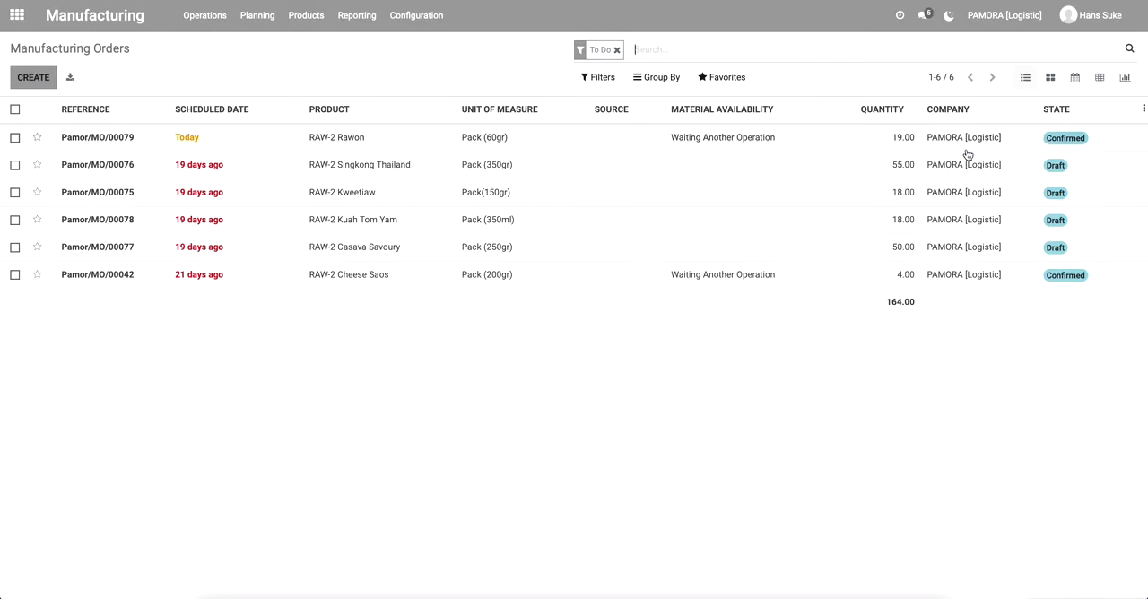
left_click(735, 144)
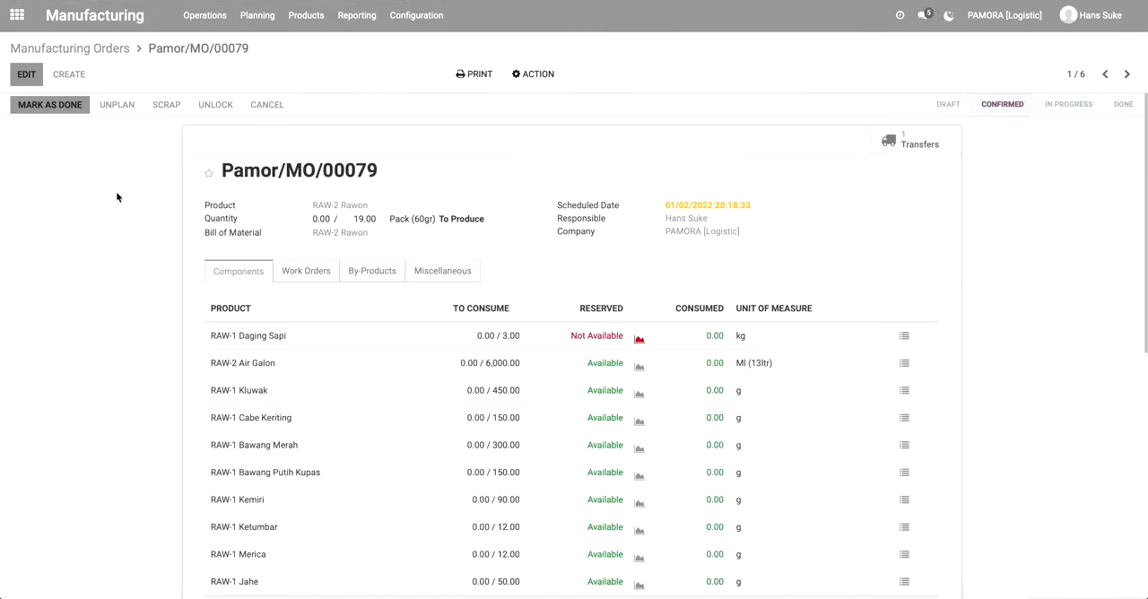
scroll(118, 201, "down", 1)
scroll(118, 201, "up", 1)
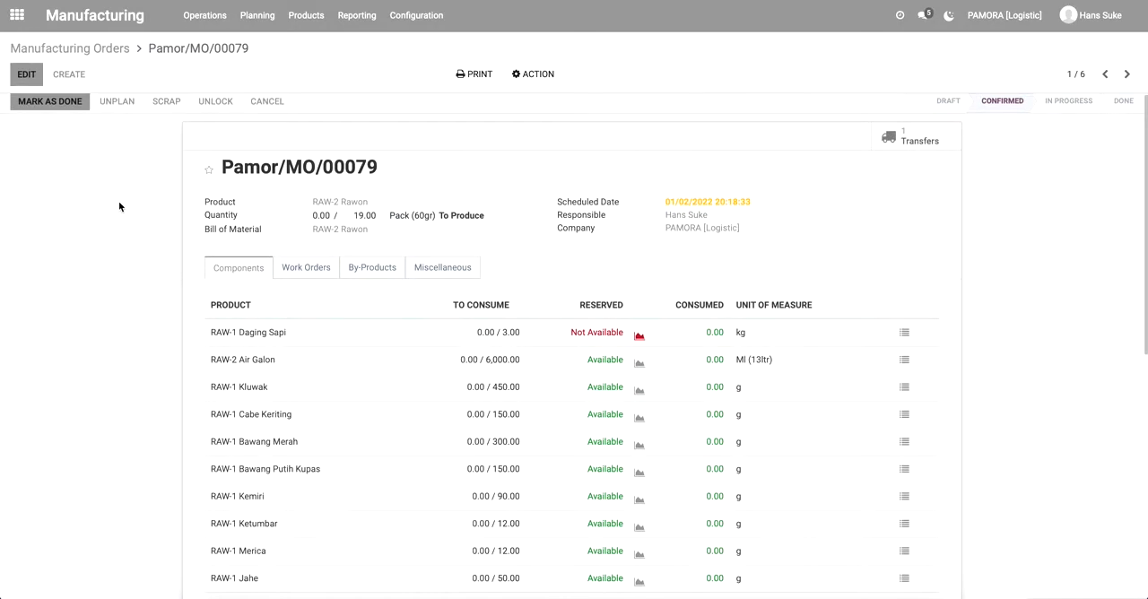
scroll(118, 206, "down", 1)
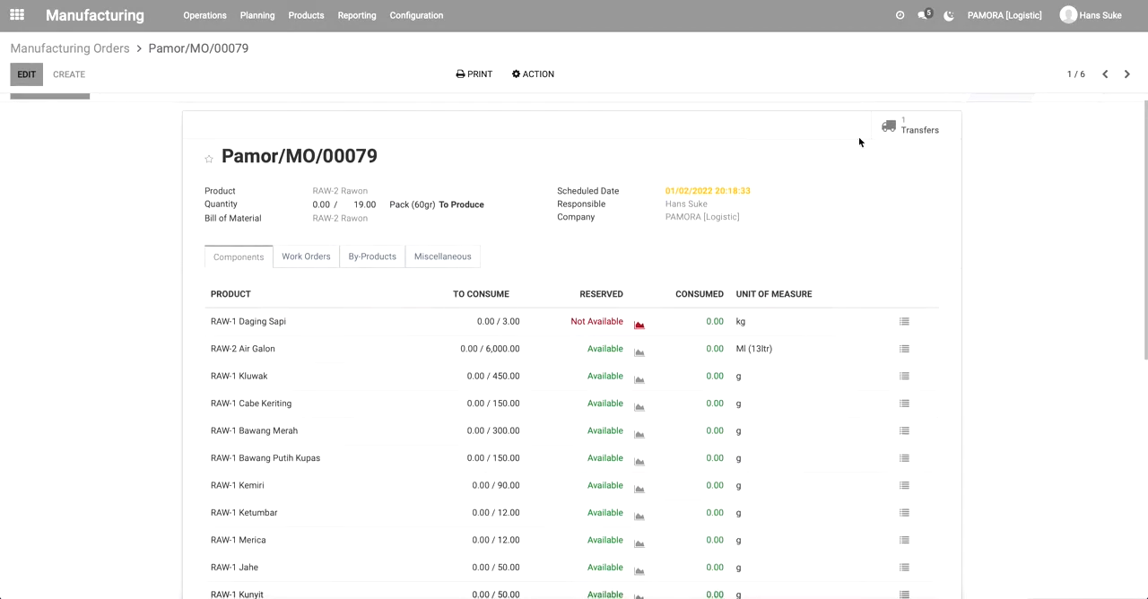
Open the order's Pick Components transfer, check its availability and review the reserved quantity of each component.
left_click(917, 131)
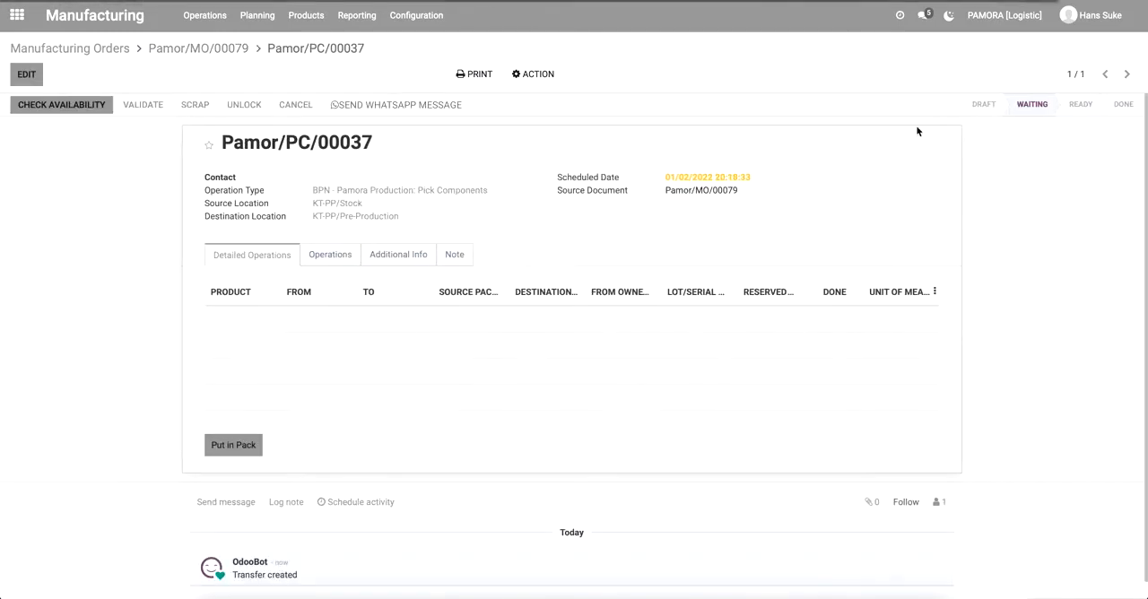
left_click(78, 113)
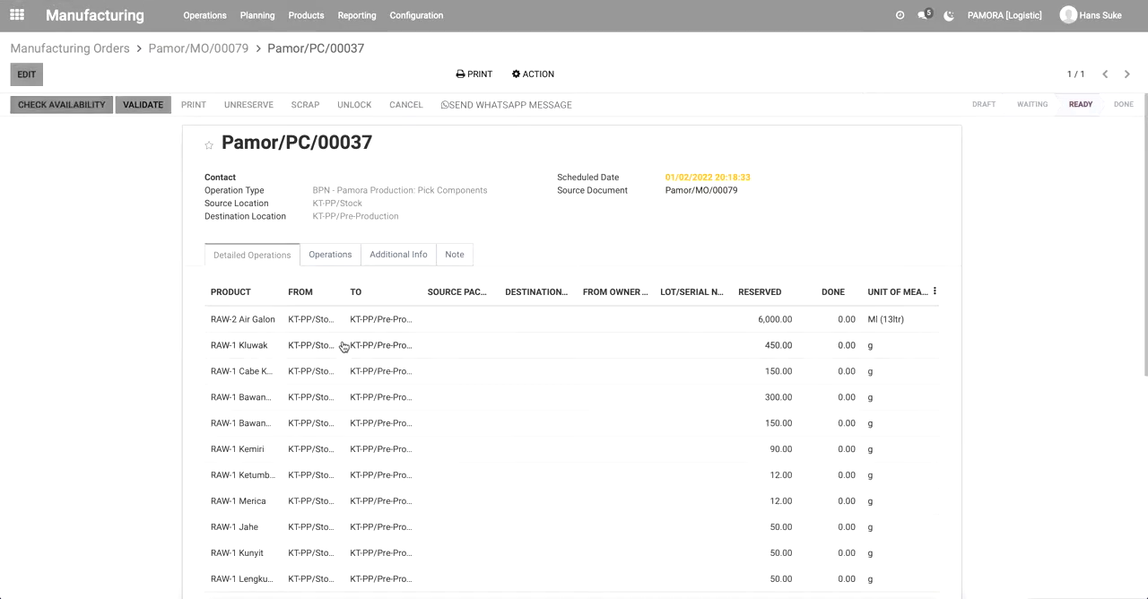
scroll(463, 423, "down", 5)
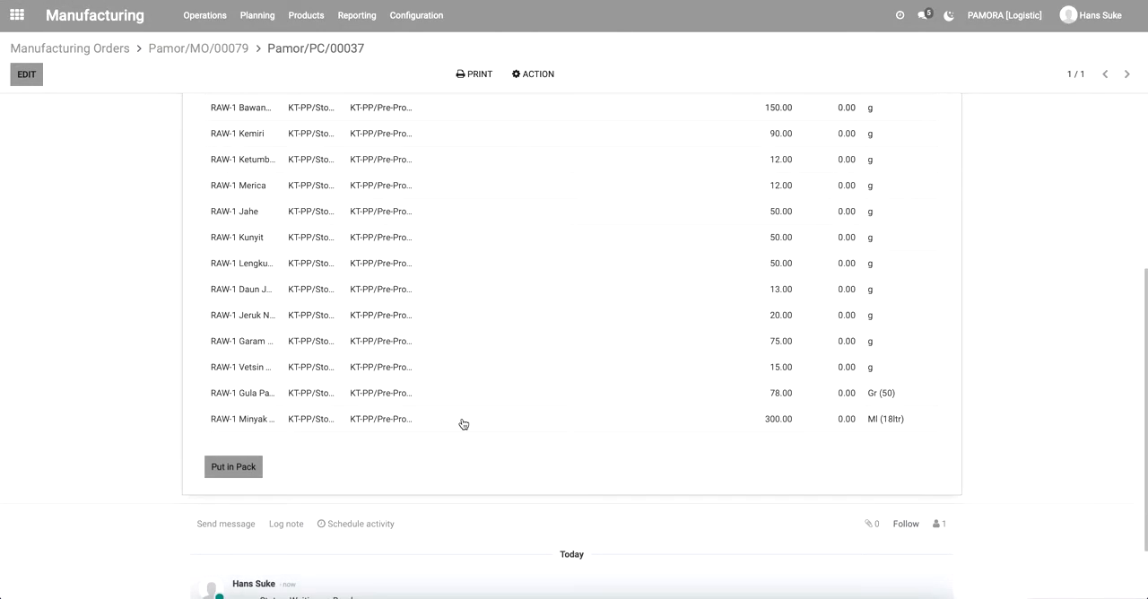
scroll(463, 424, "up", 5)
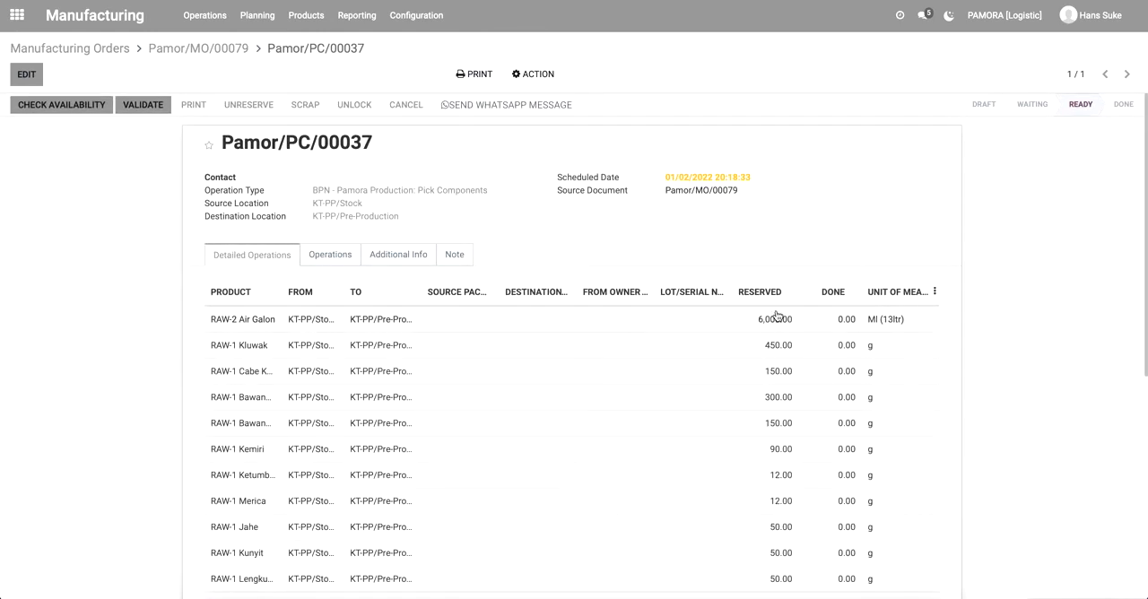
scroll(775, 402, "down", 5)
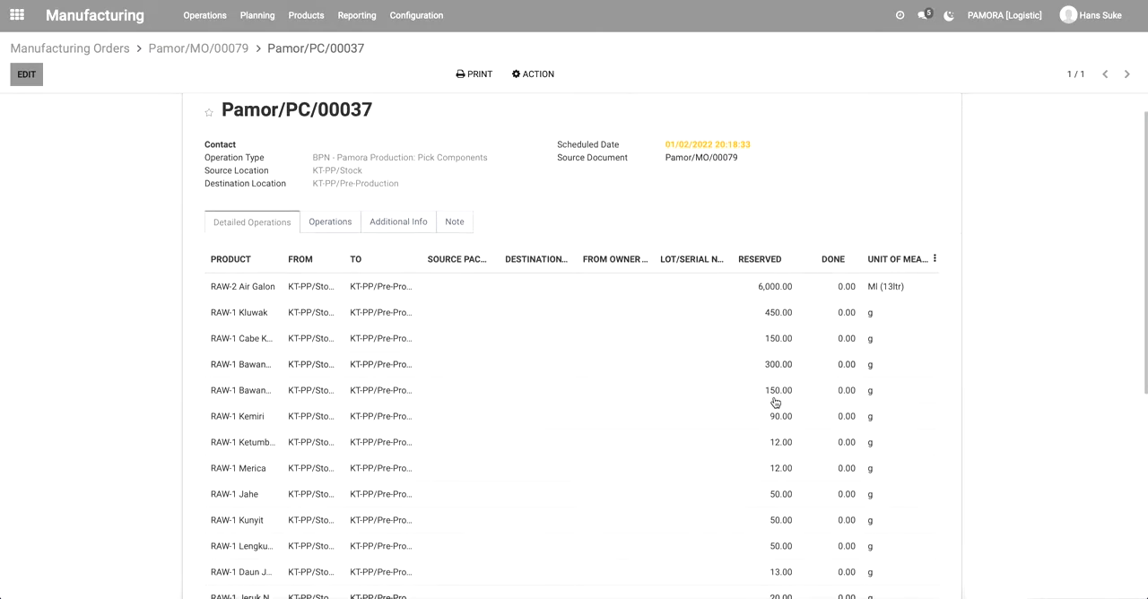
scroll(776, 401, "up", 5)
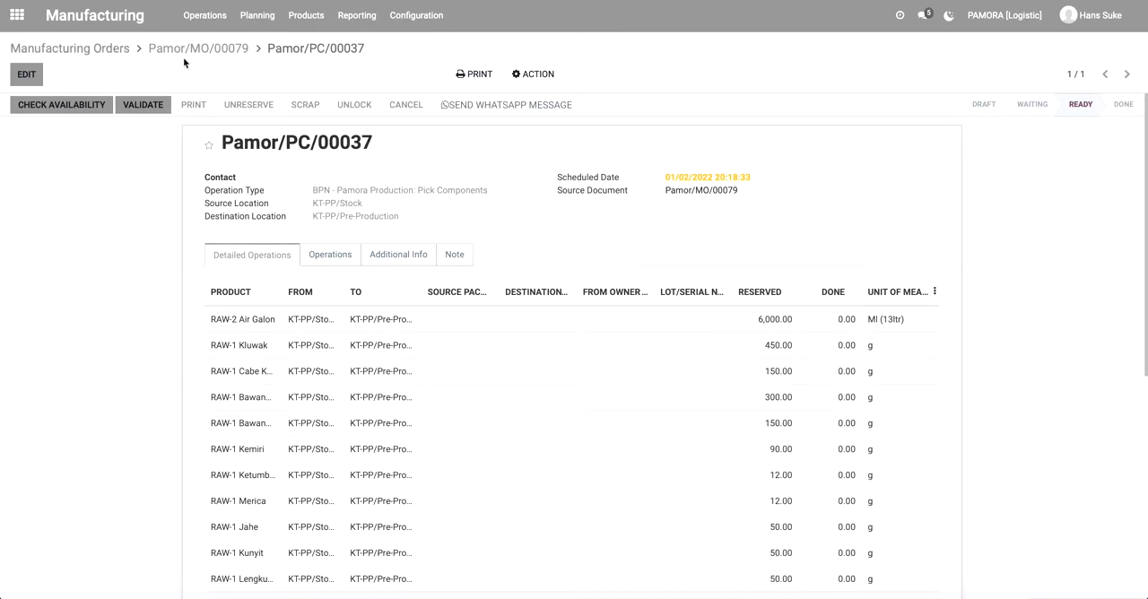
Return to the RAW-2 Rawon manufacturing order and review the availability of all its components.
left_click(208, 54)
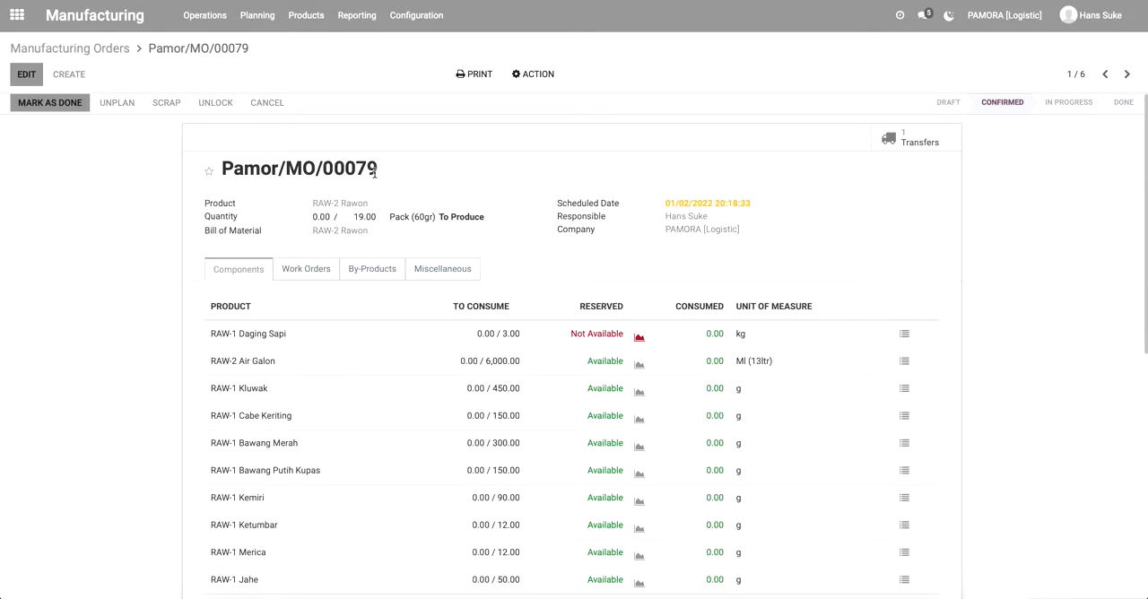
scroll(480, 279, "down", 3)
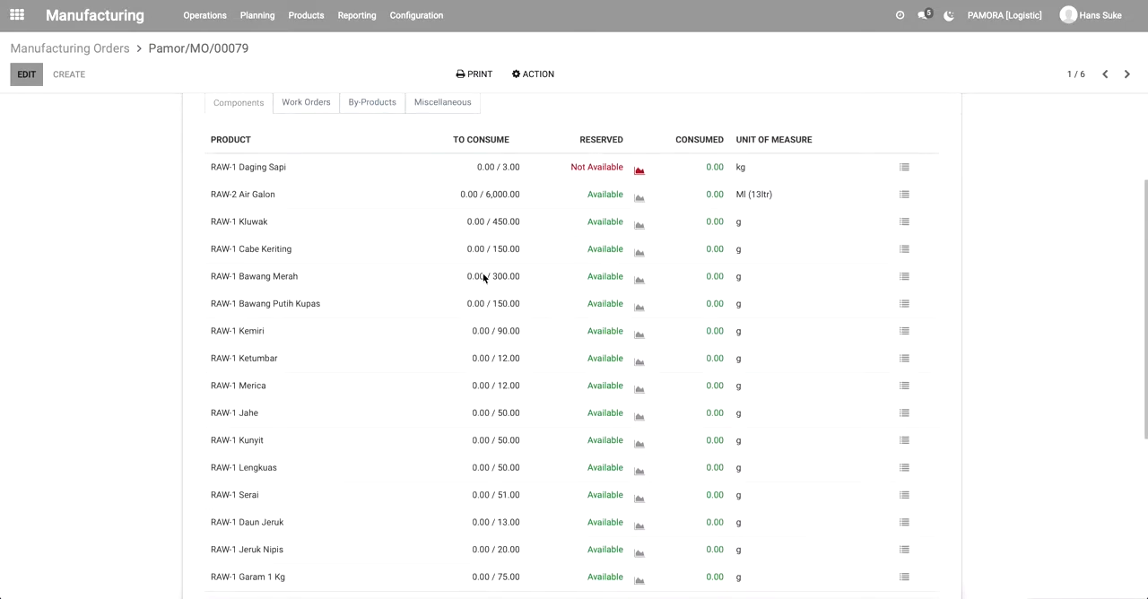
scroll(482, 279, "up", 2)
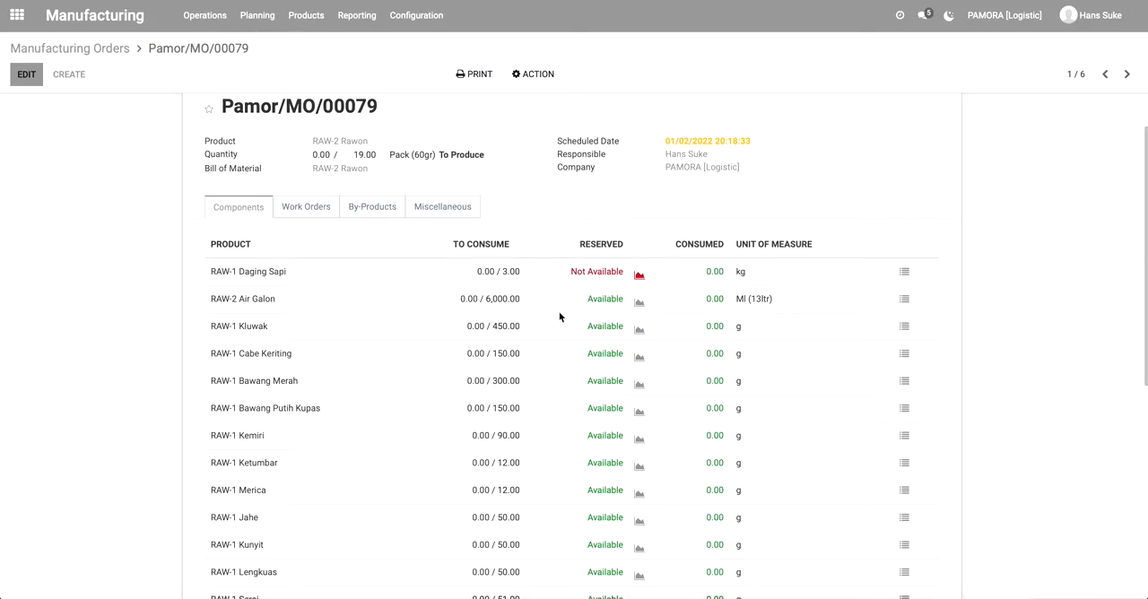
scroll(560, 317, "down", 10)
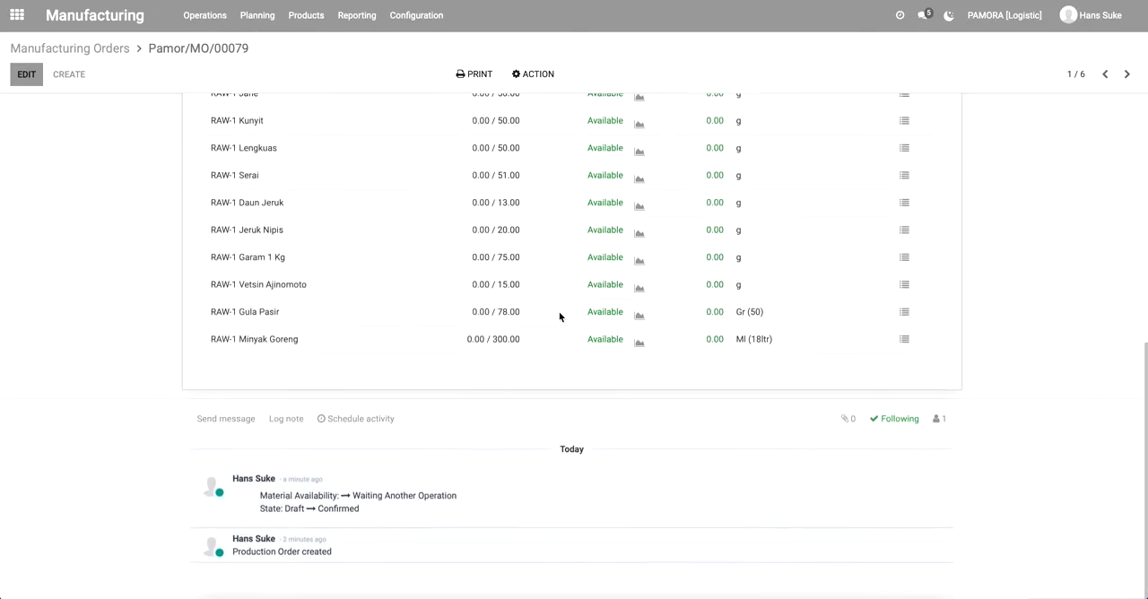
scroll(559, 317, "up", 10)
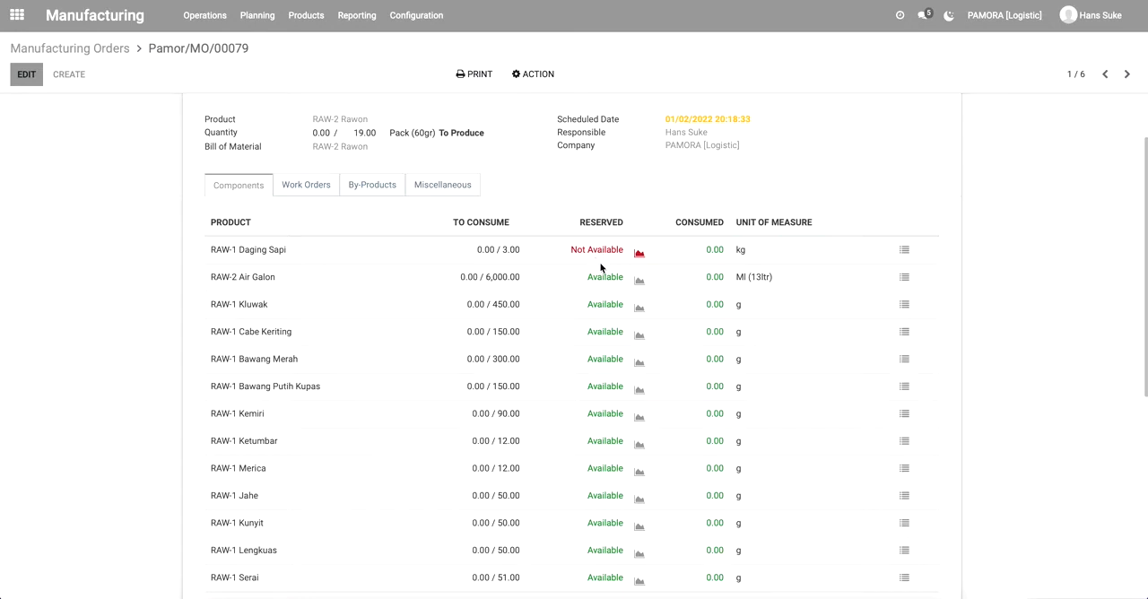
Switch to the Inventory app and create a new inventory adjustment with the reference Opname Daging Sapi.
left_click(18, 16)
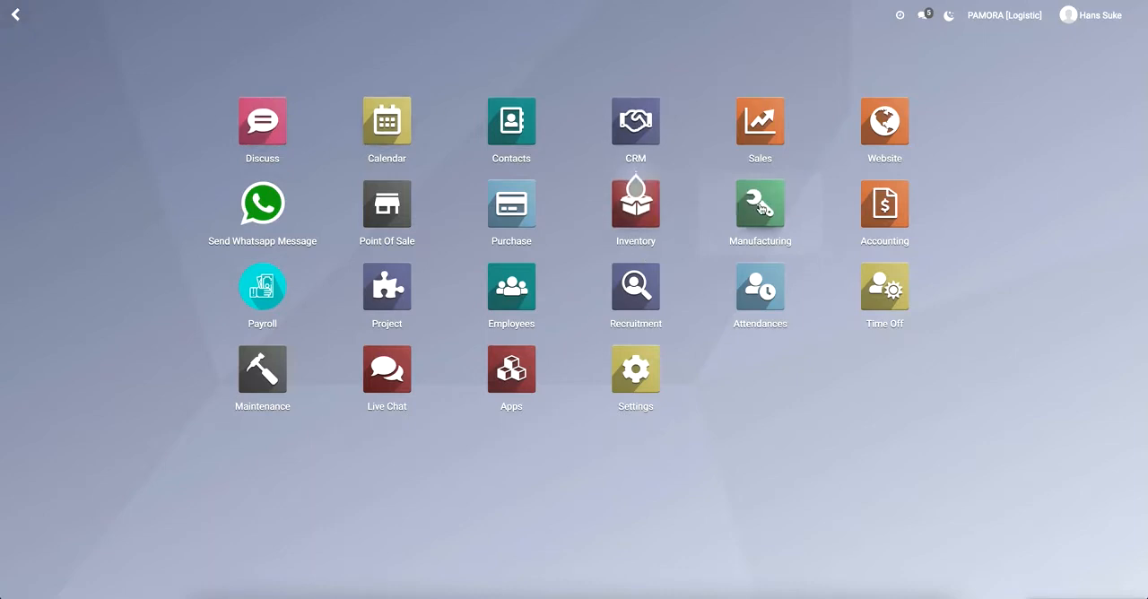
left_click(640, 221)
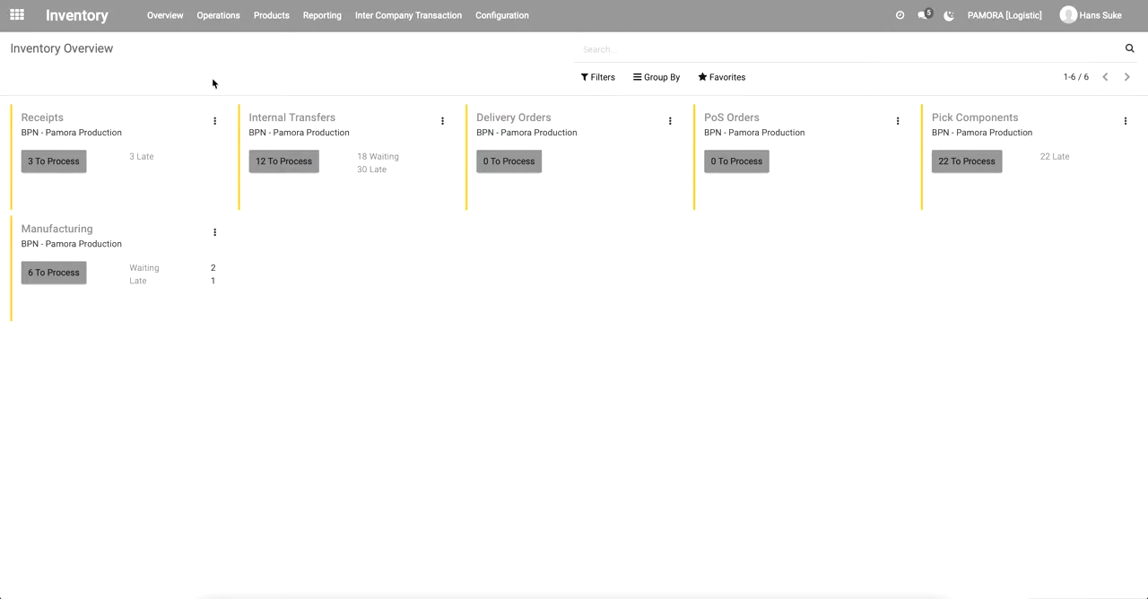
left_click(233, 21)
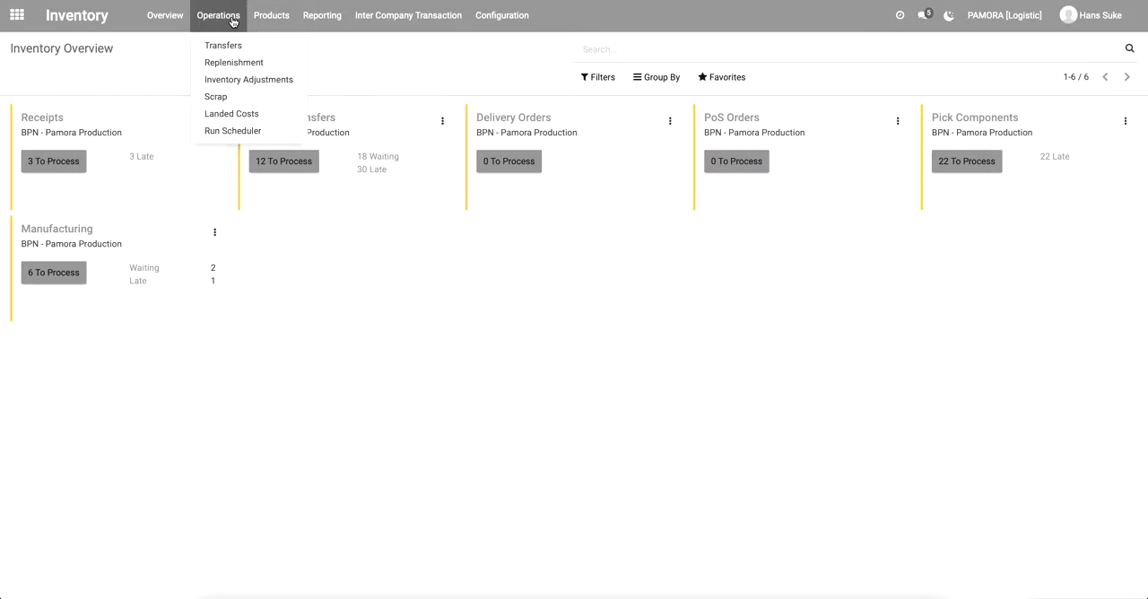
left_click(235, 82)
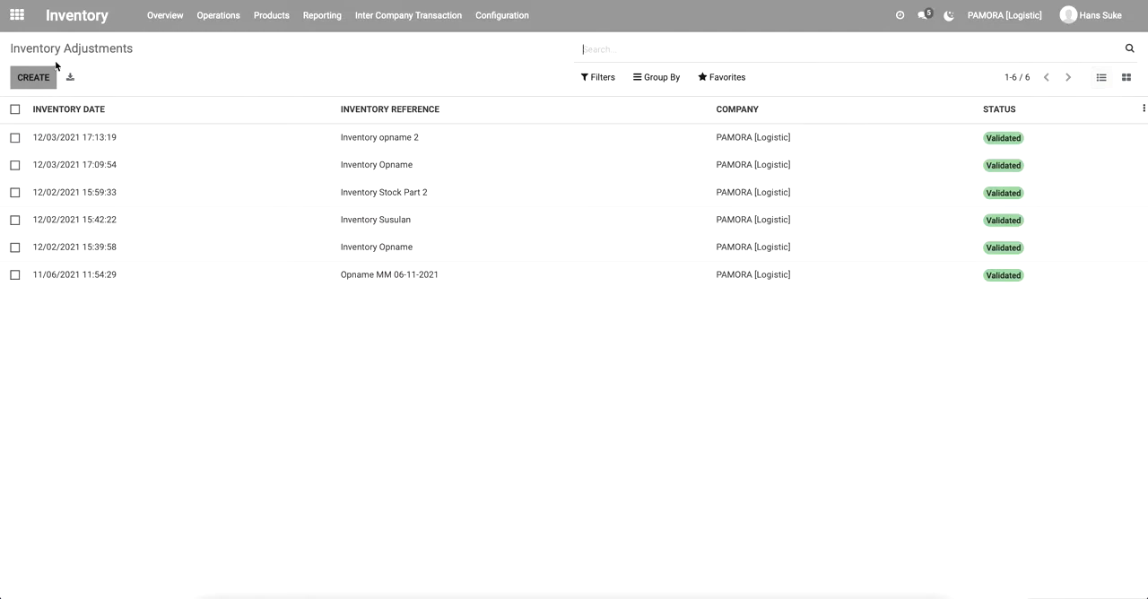
left_click(40, 78)
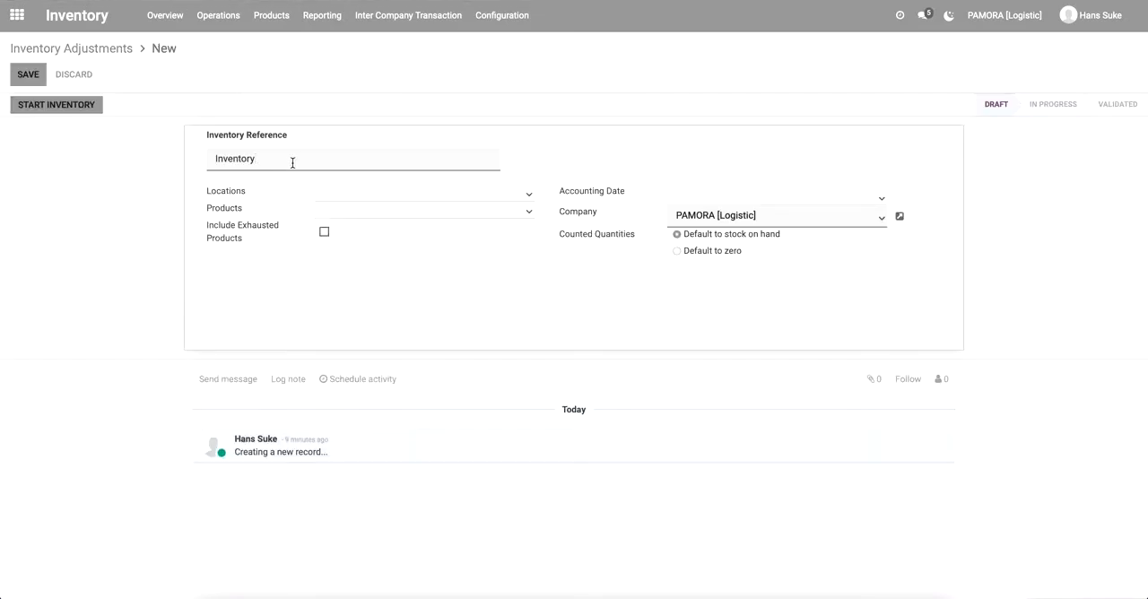
double_click(292, 162)
type("Opname Daging Sapi")
Set the adjustment's location to KT-PP/Stock and its product to RAW-1 Daging Sapi.
left_click(387, 196)
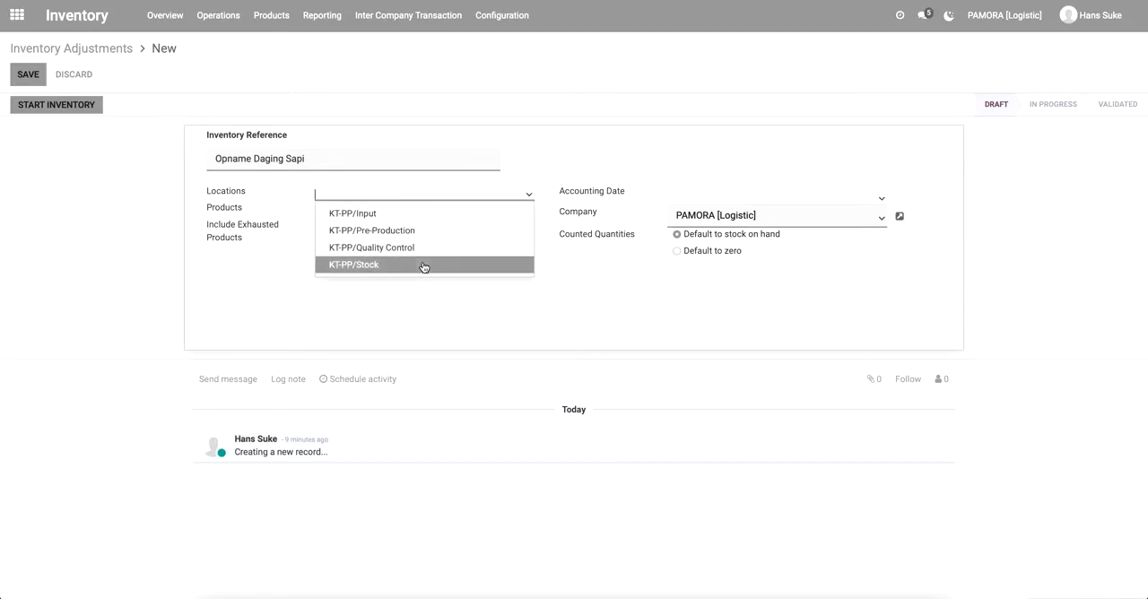
left_click(423, 265)
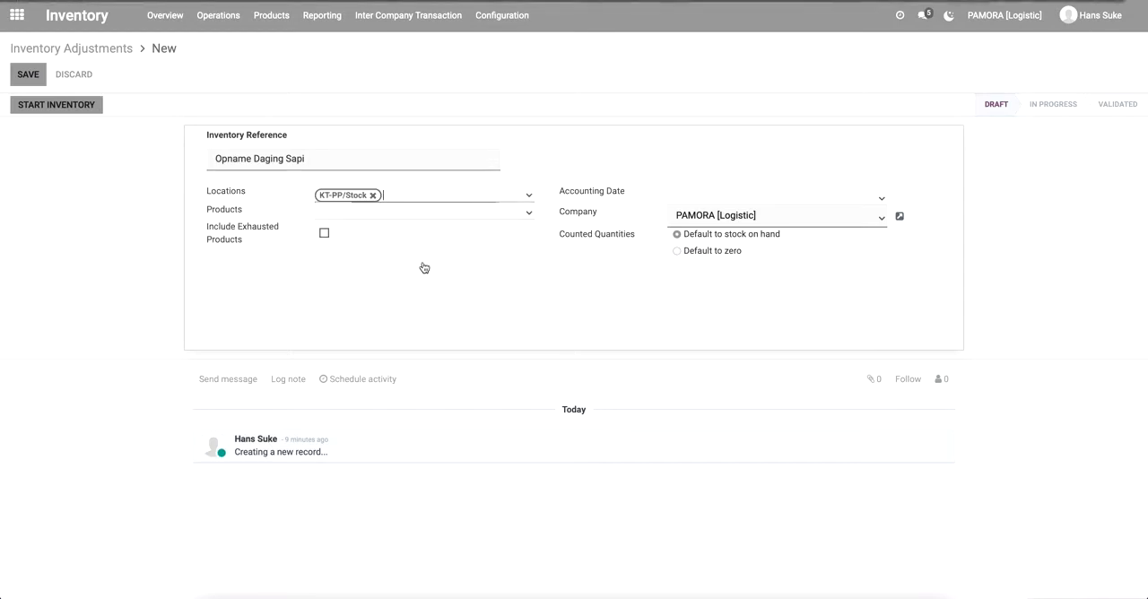
left_click(379, 216)
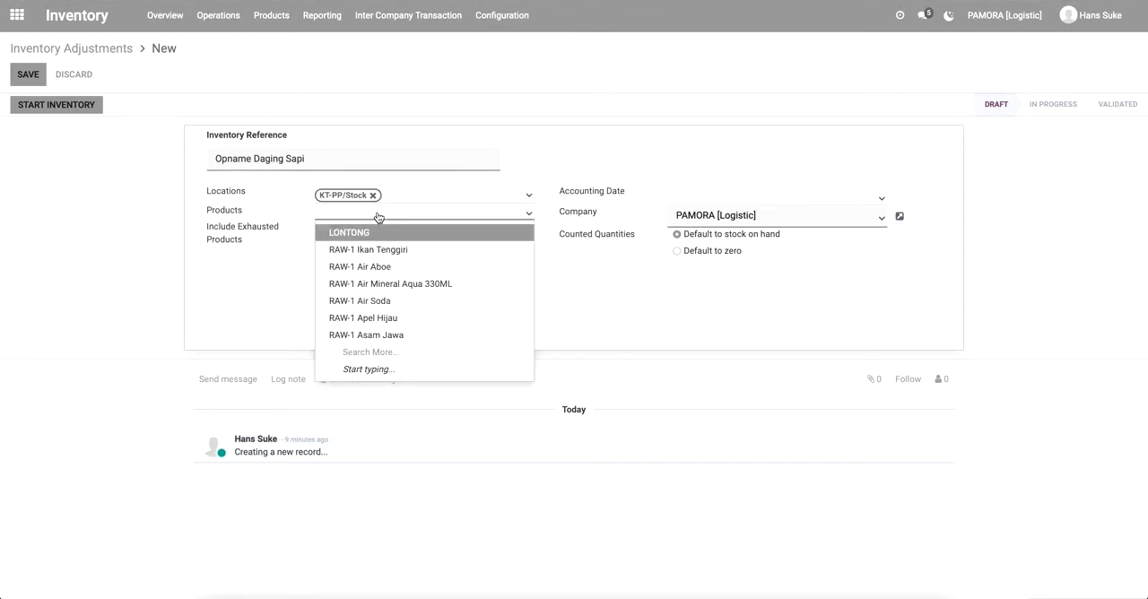
type("sapi")
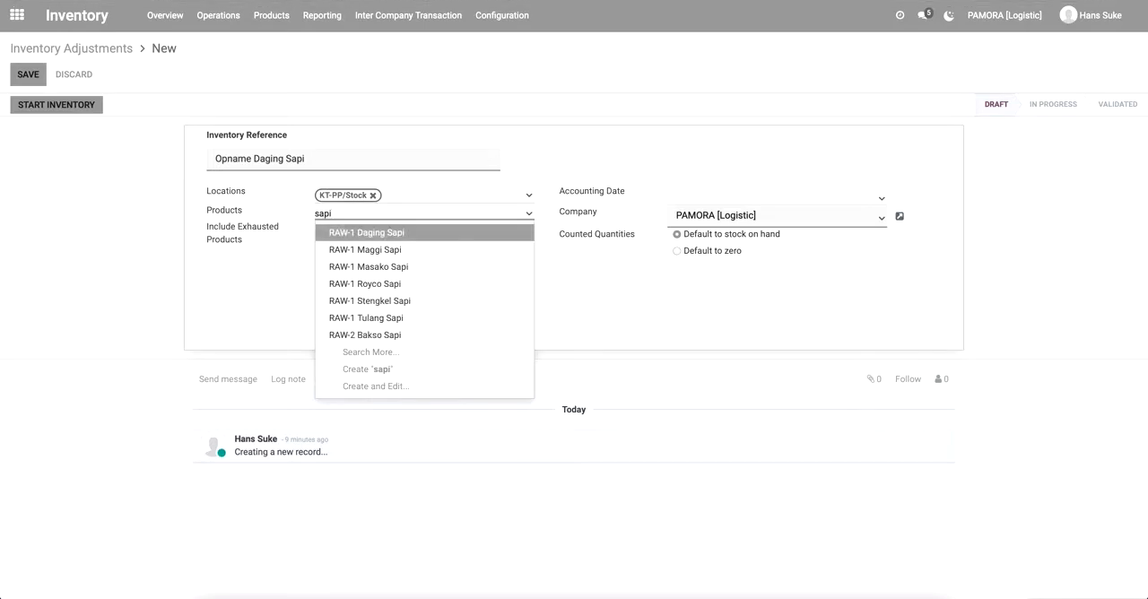
left_click(420, 235)
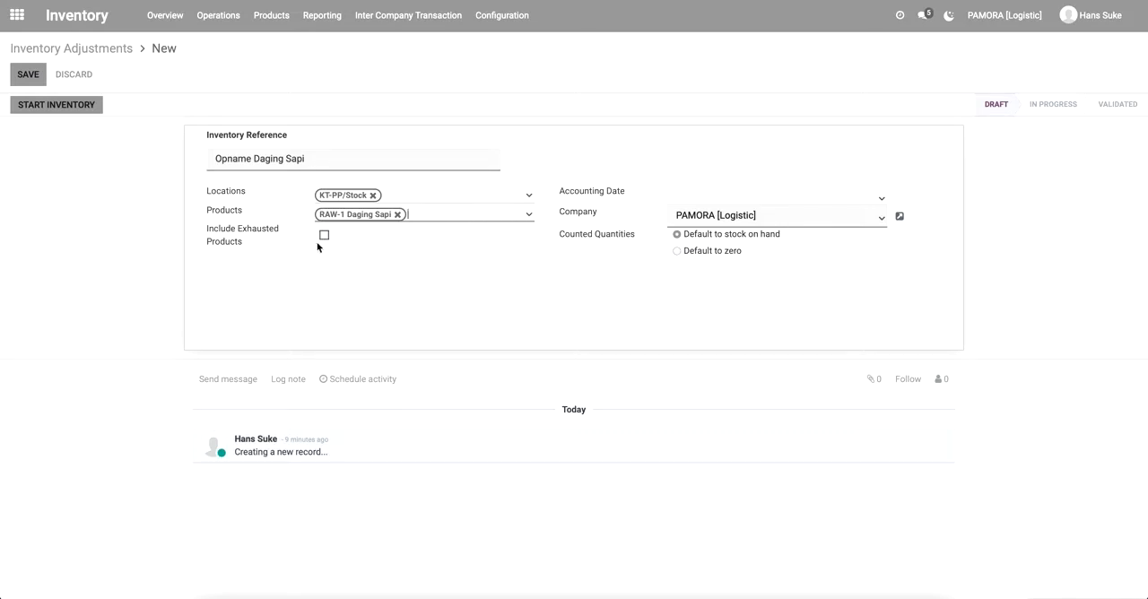
Set the accounting date to 01/02/2022, save the Opname Daging Sapi adjustment and start its inventory.
left_click(873, 197)
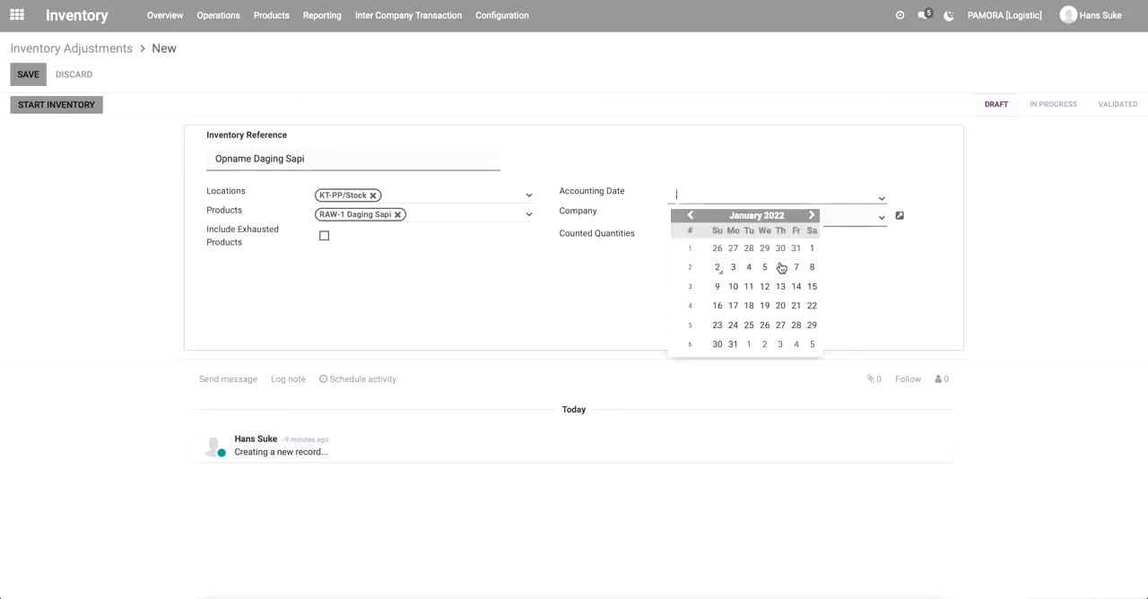
left_click(720, 272)
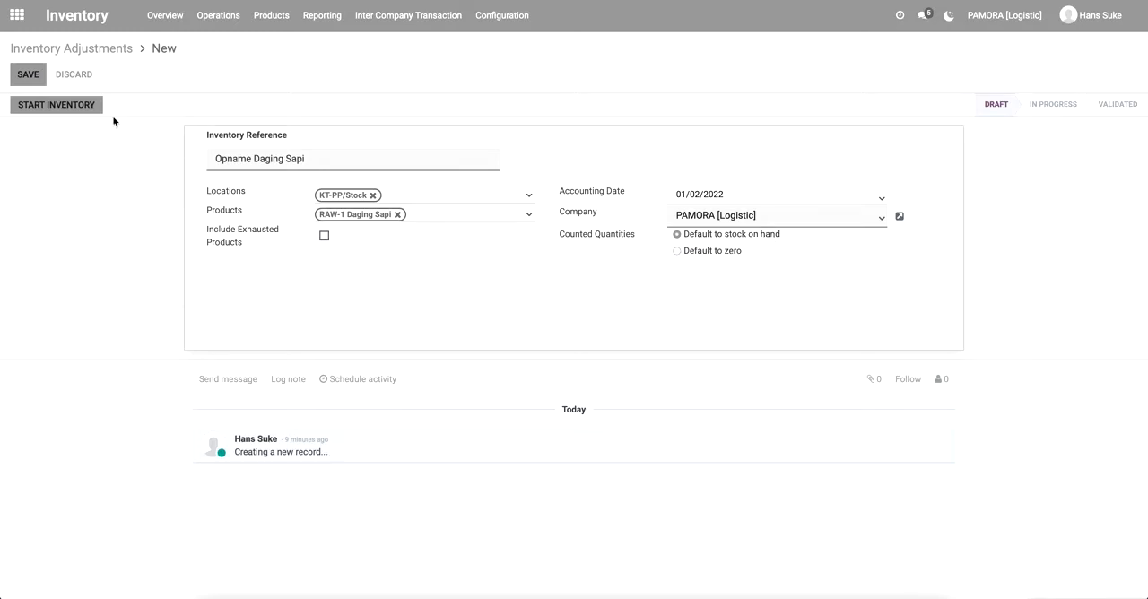
left_click(38, 81)
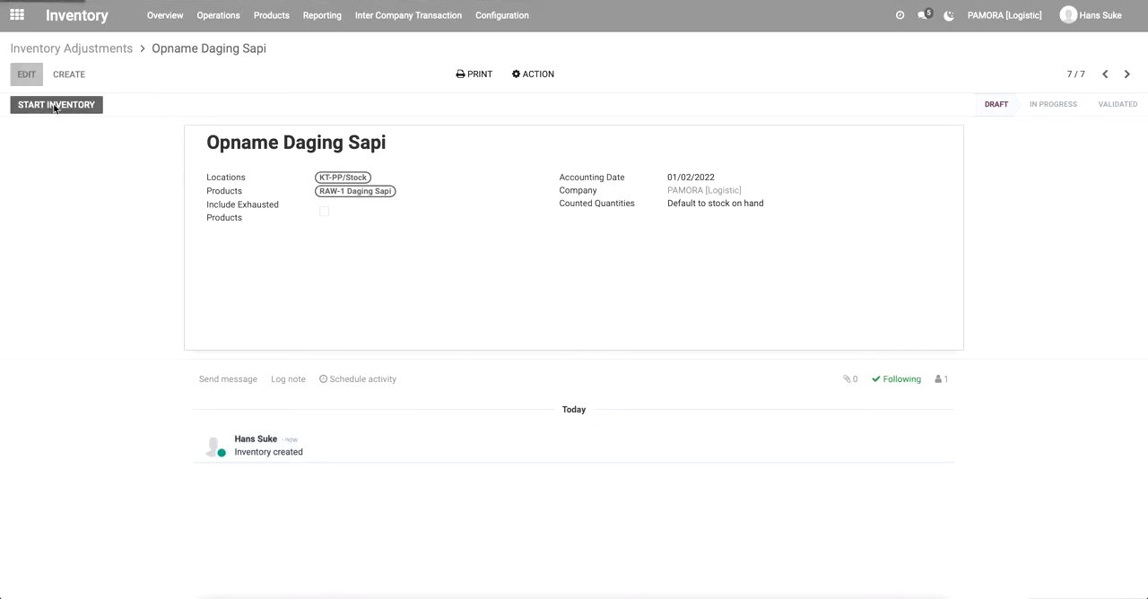
left_click(54, 106)
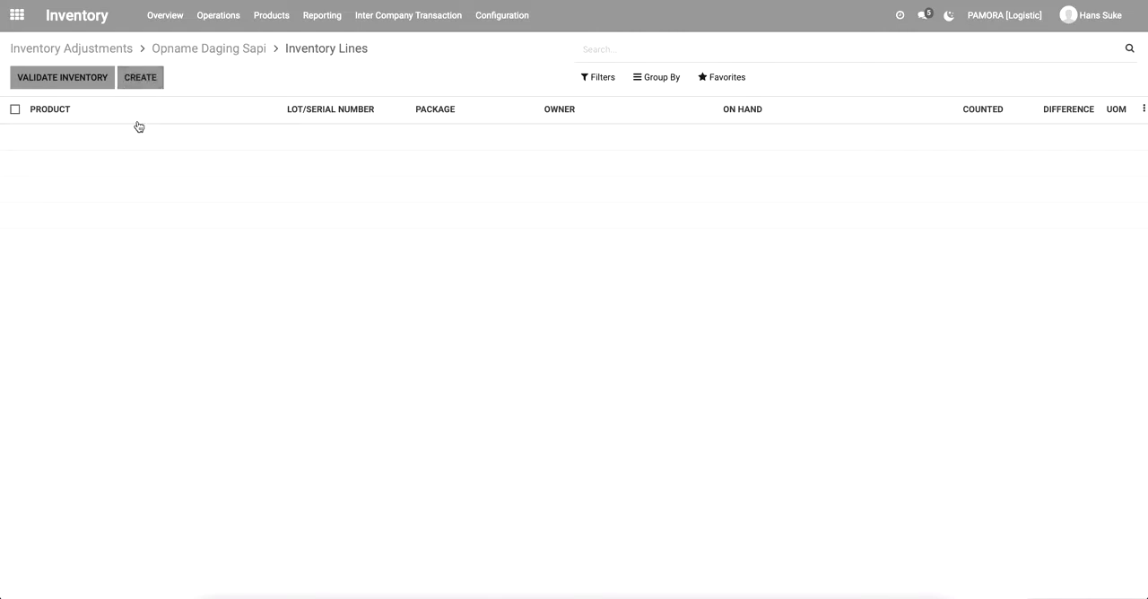
Add an inventory line for RAW-1 Daging Sapi with a counted quantity of 3,500 g.
left_click(141, 78)
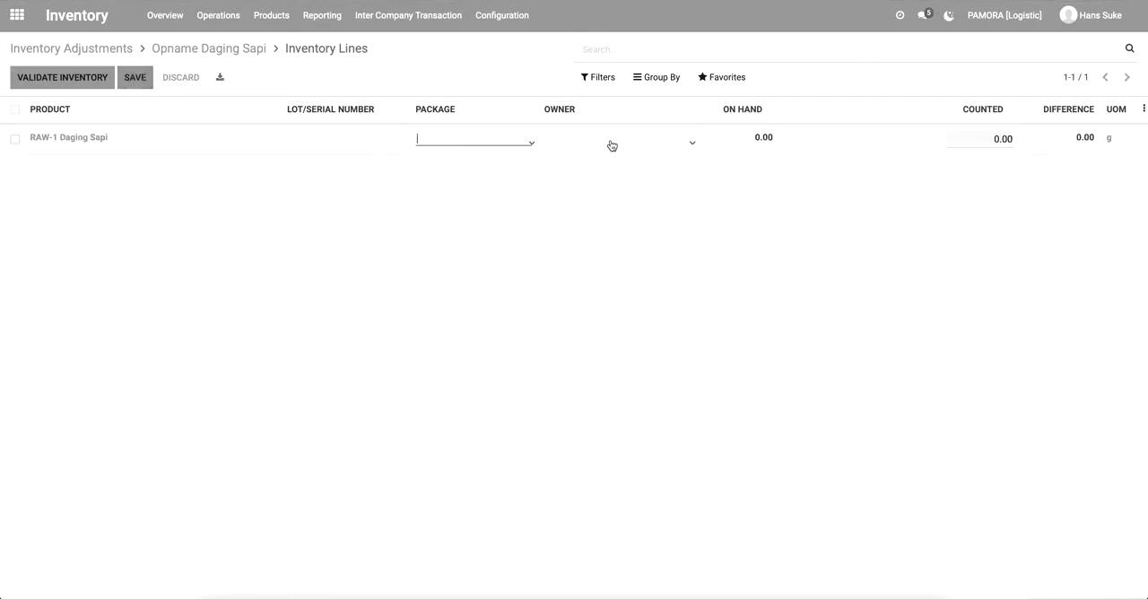
left_click(756, 149)
type("5")
key("Return")
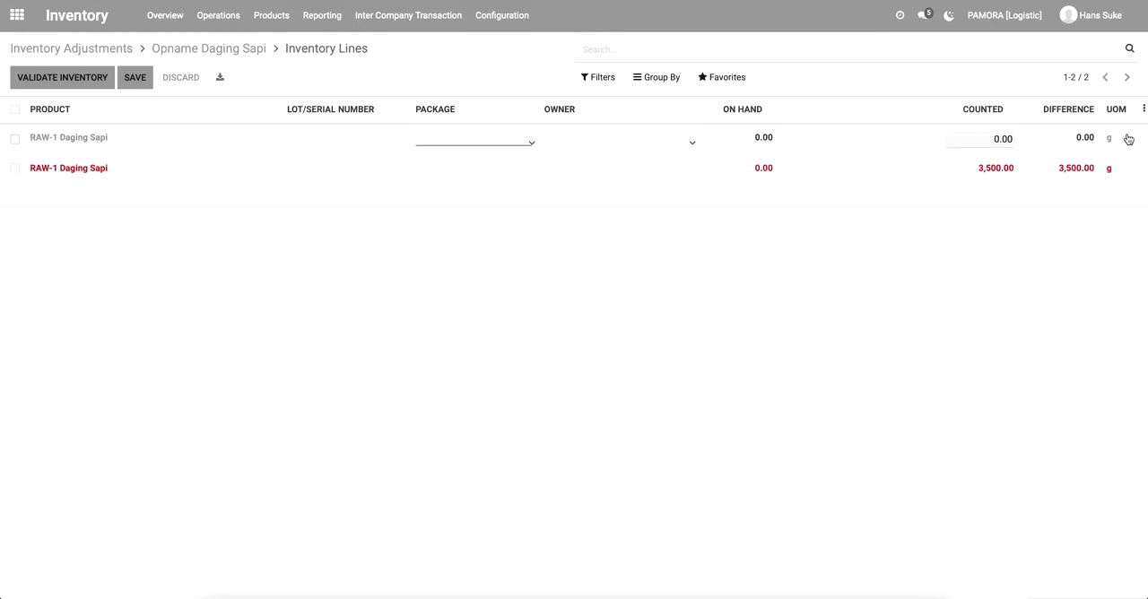
Discard the duplicate empty RAW-1 Daging Sapi line from the inventory lines.
left_click(1038, 239)
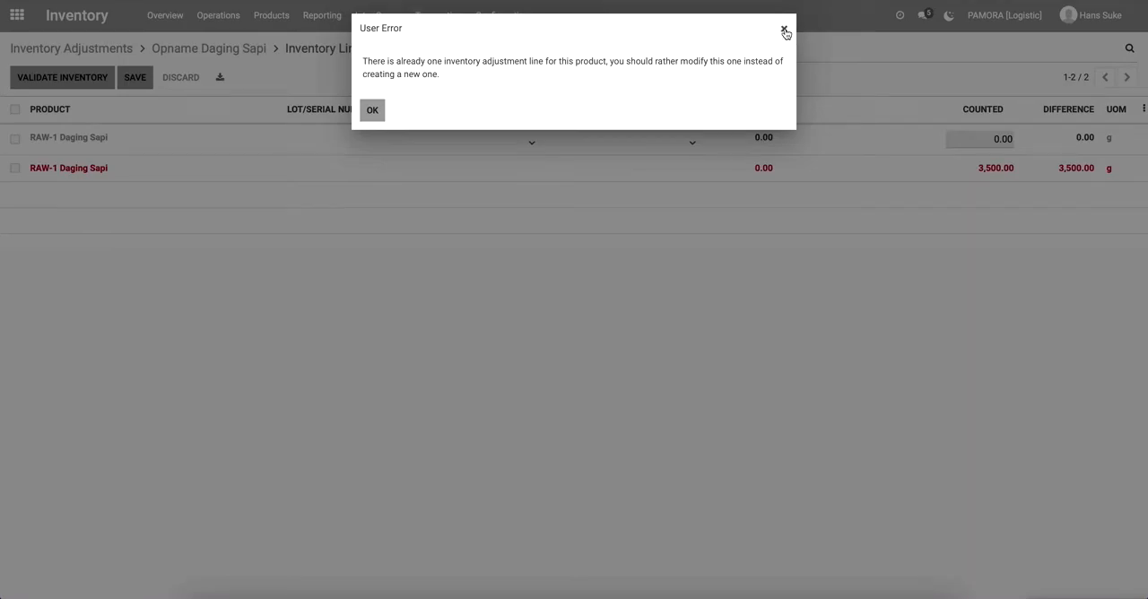
left_click(783, 31)
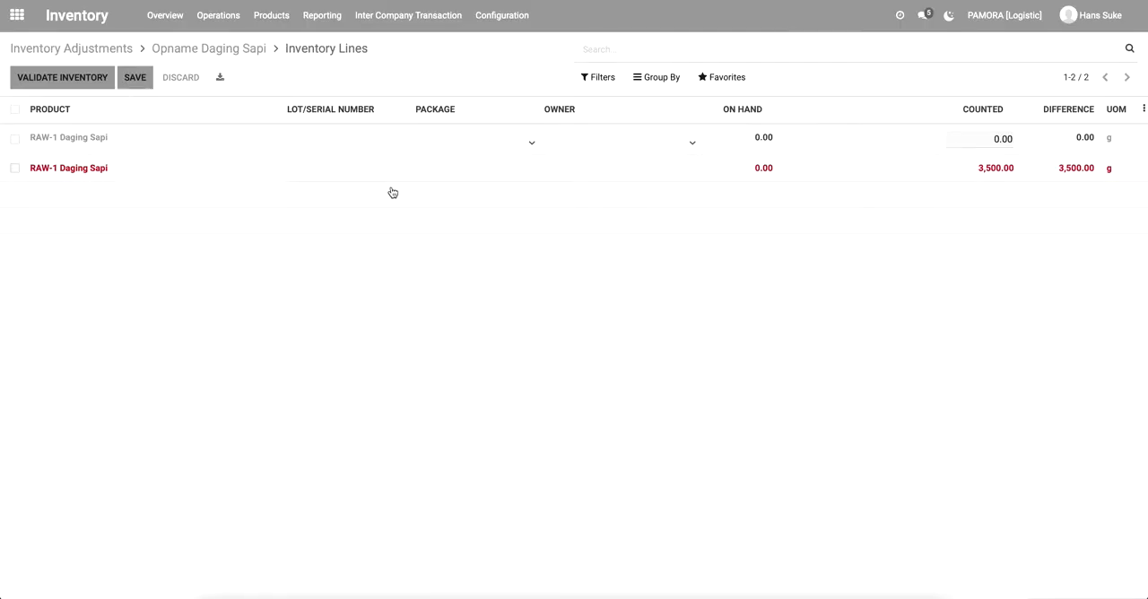
left_click(328, 265)
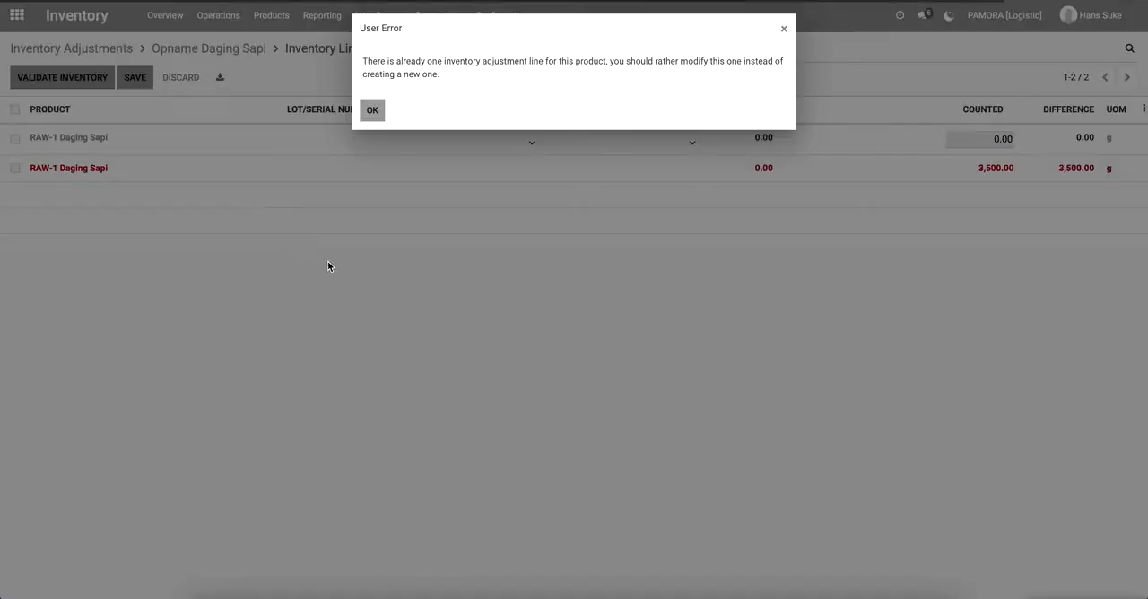
left_click(371, 112)
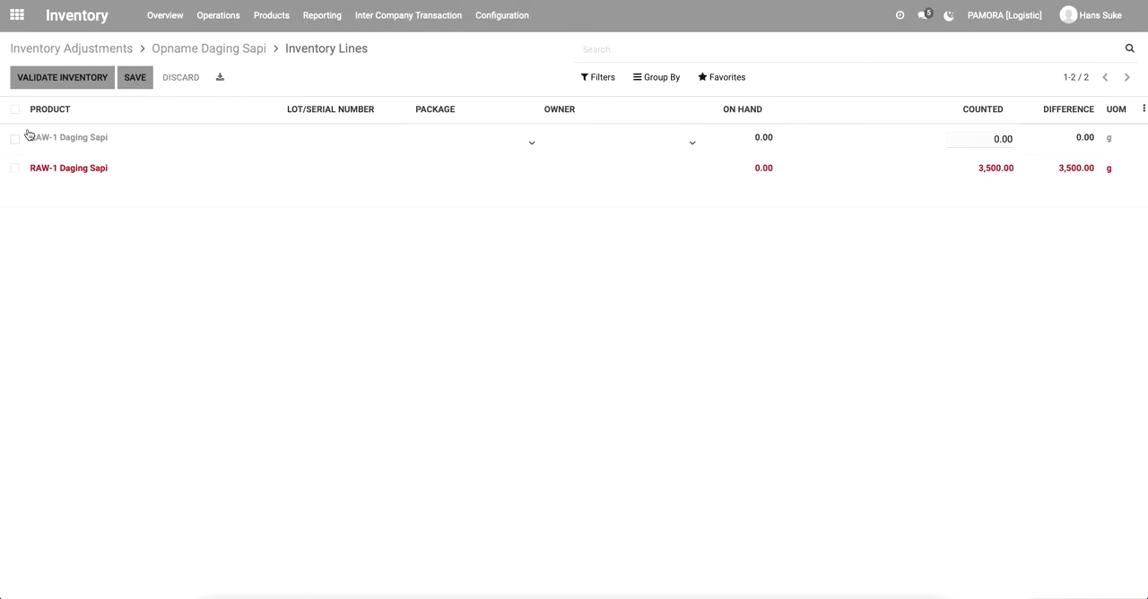
left_click(181, 77)
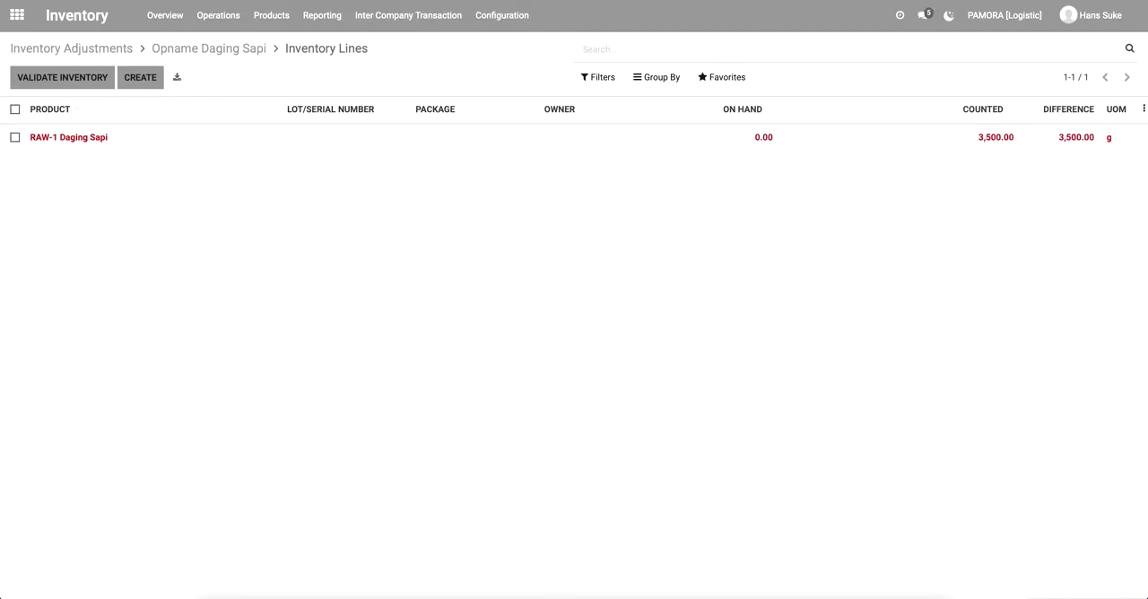
Return to the in-progress Opname Daging Sapi adjustment and validate its inventory.
left_click(213, 51)
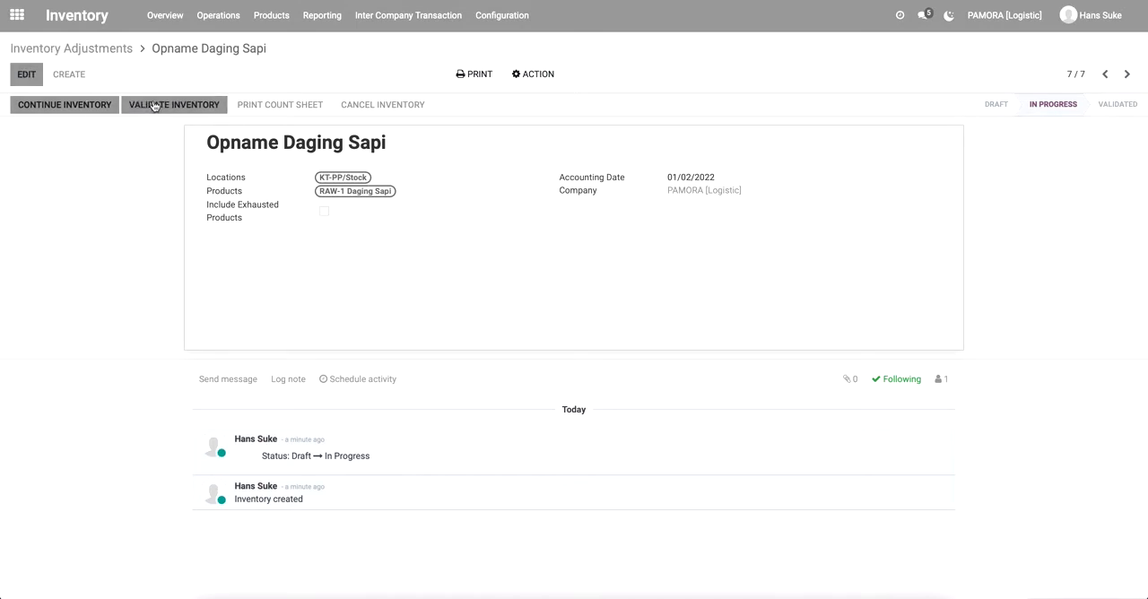
left_click(110, 49)
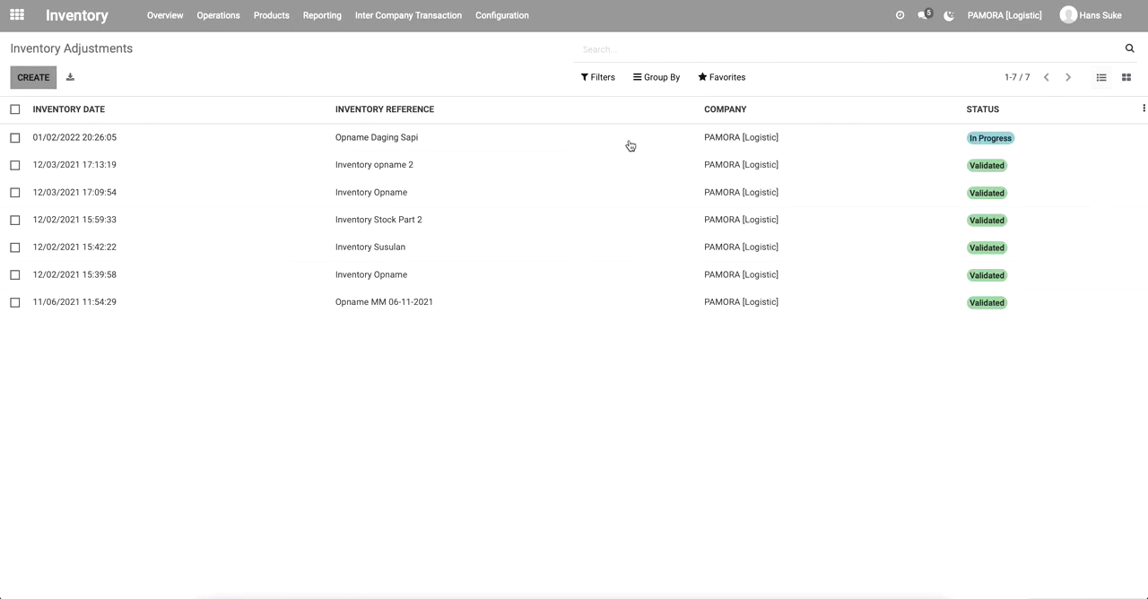
left_click(85, 136)
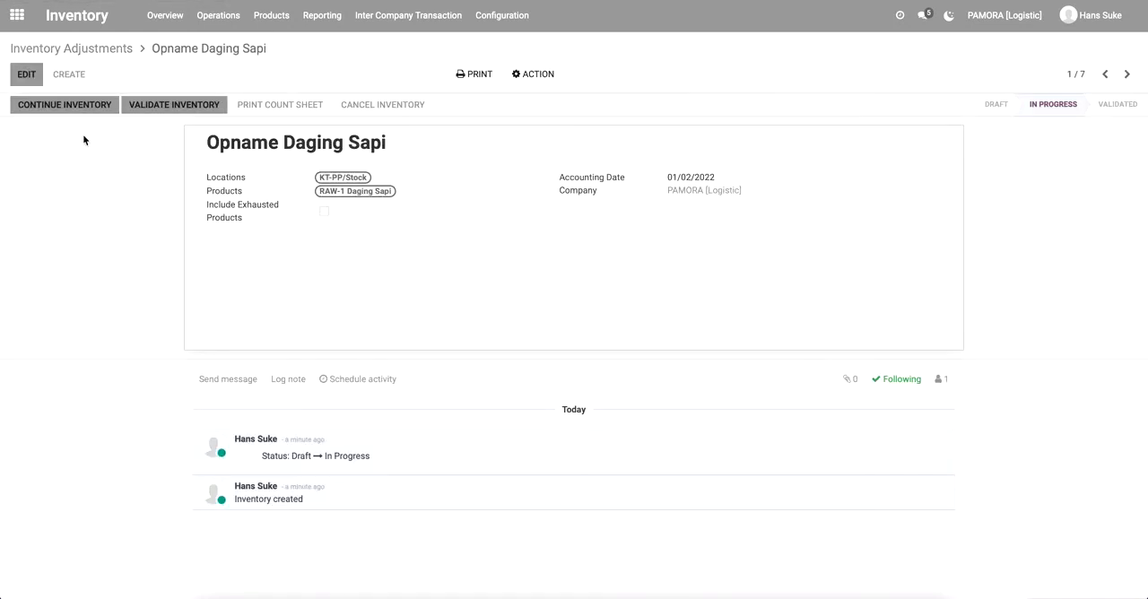
left_click(167, 110)
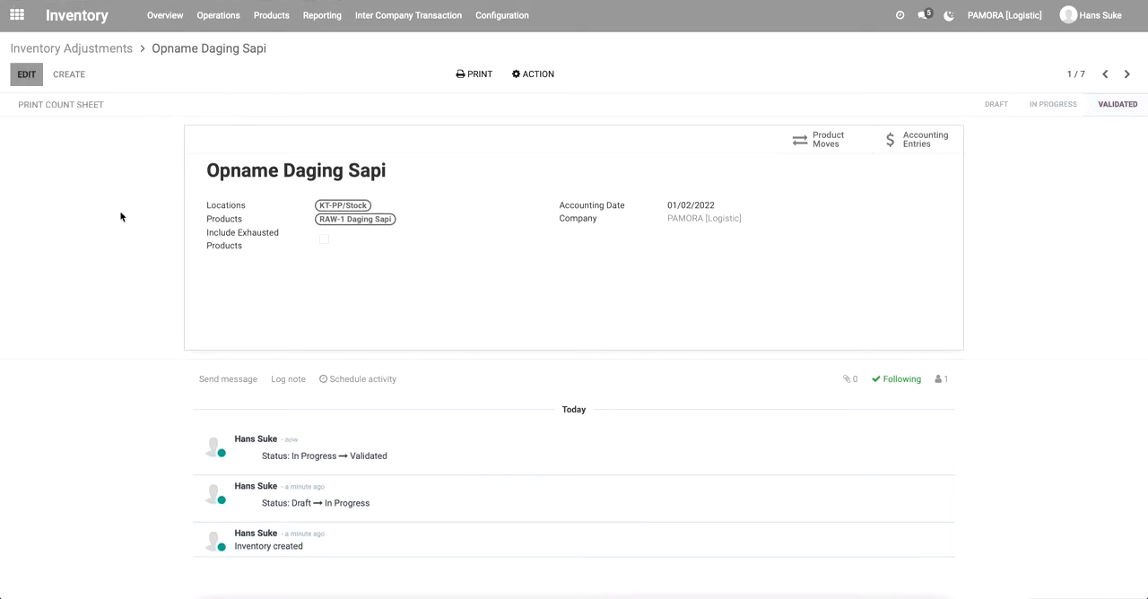
Print the validated adjustment's count sheet, view the downloaded file download-5.html and close it.
left_click(78, 109)
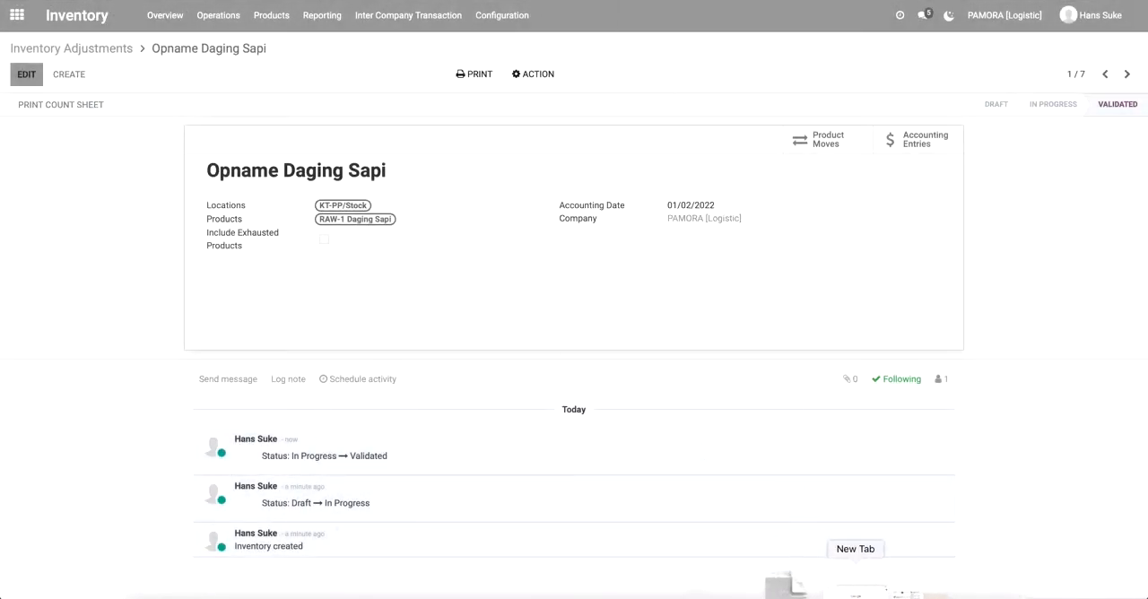
left_click(827, 590)
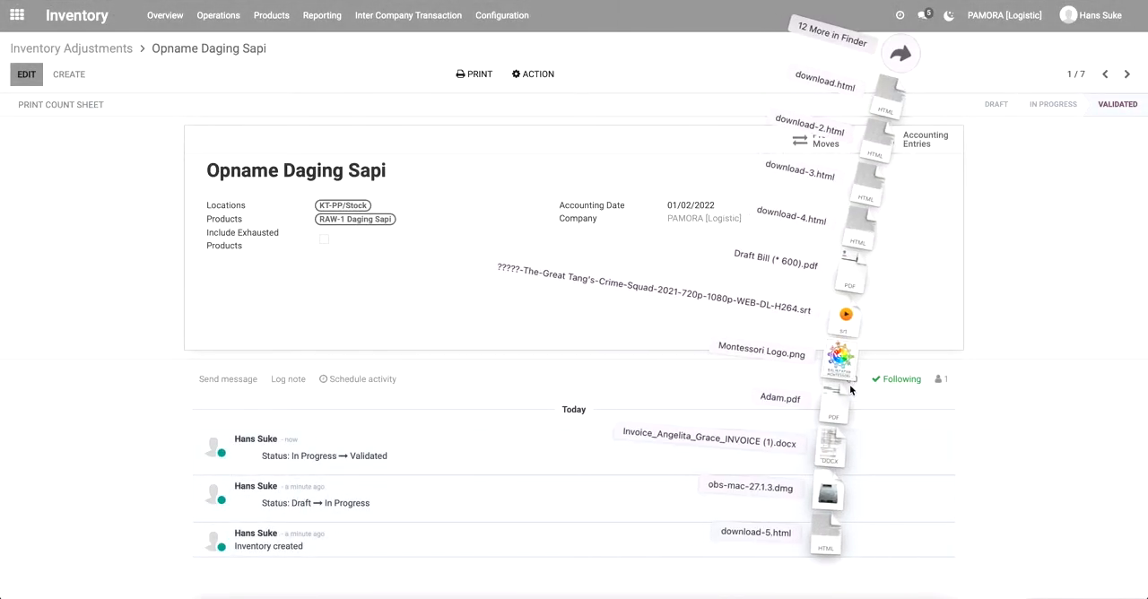
left_click(829, 542)
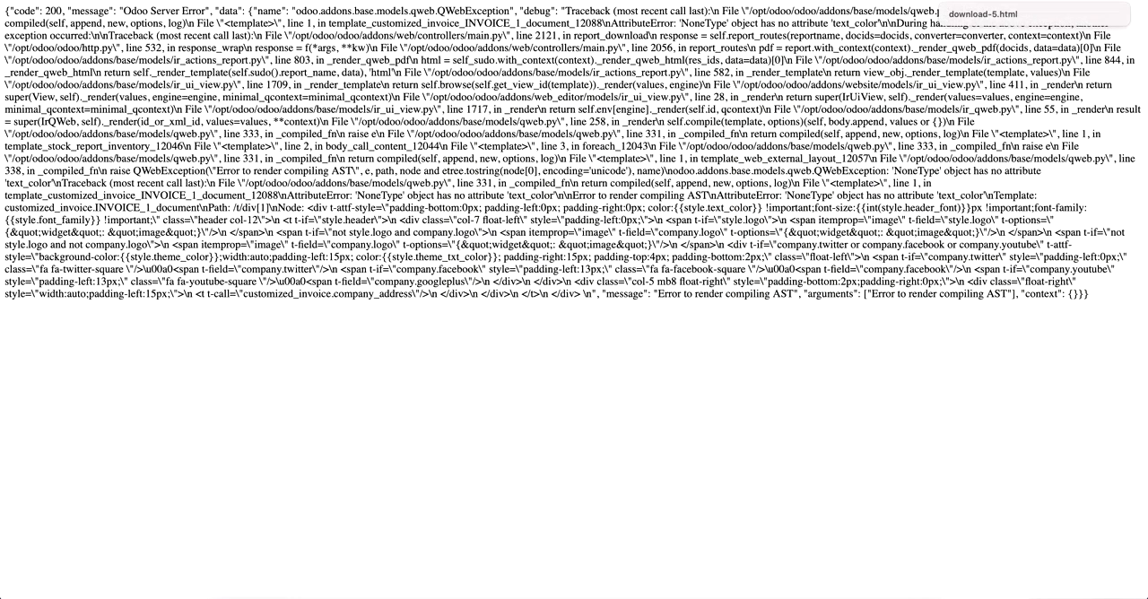
left_click(1088, 1)
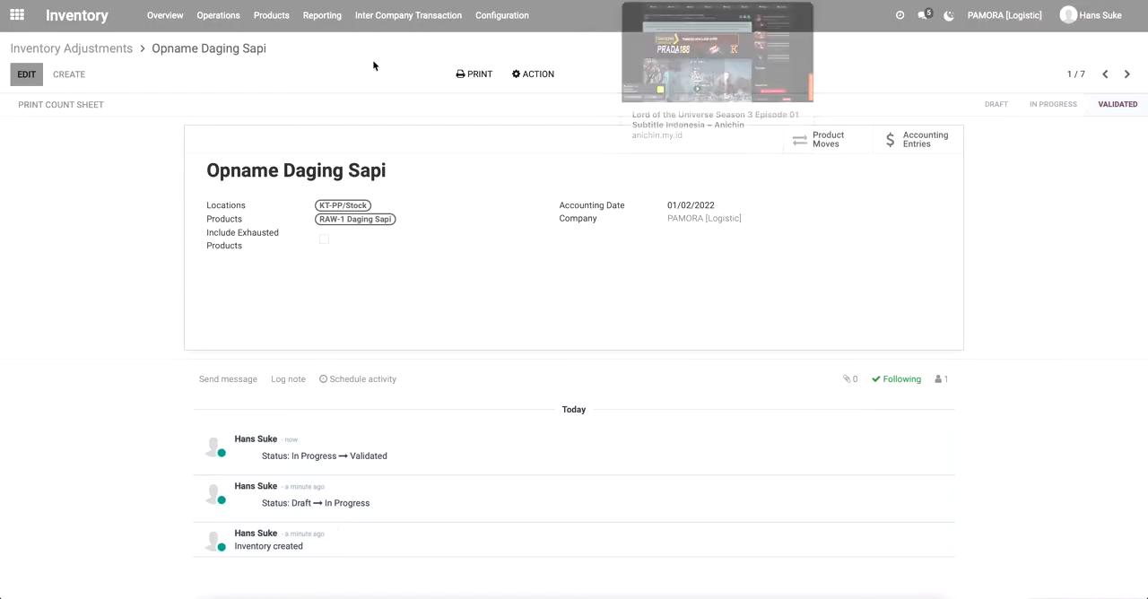
Switch back to the Manufacturing app, reopen the confirmed RAW-2 Rawon order and review the availability of all its components.
left_click(113, 52)
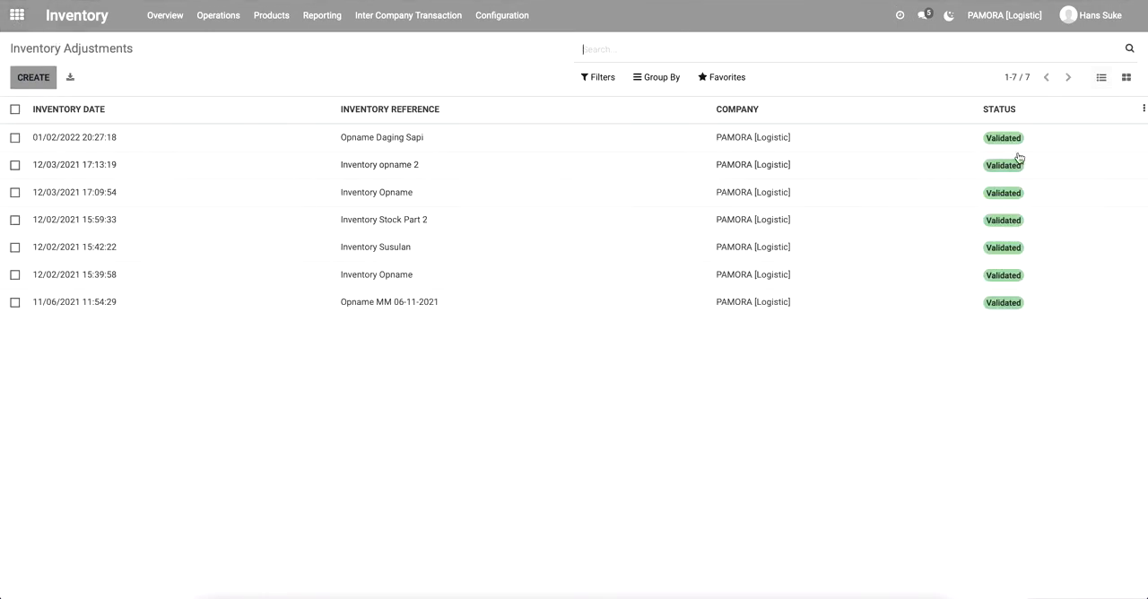
left_click(16, 14)
left_click(752, 219)
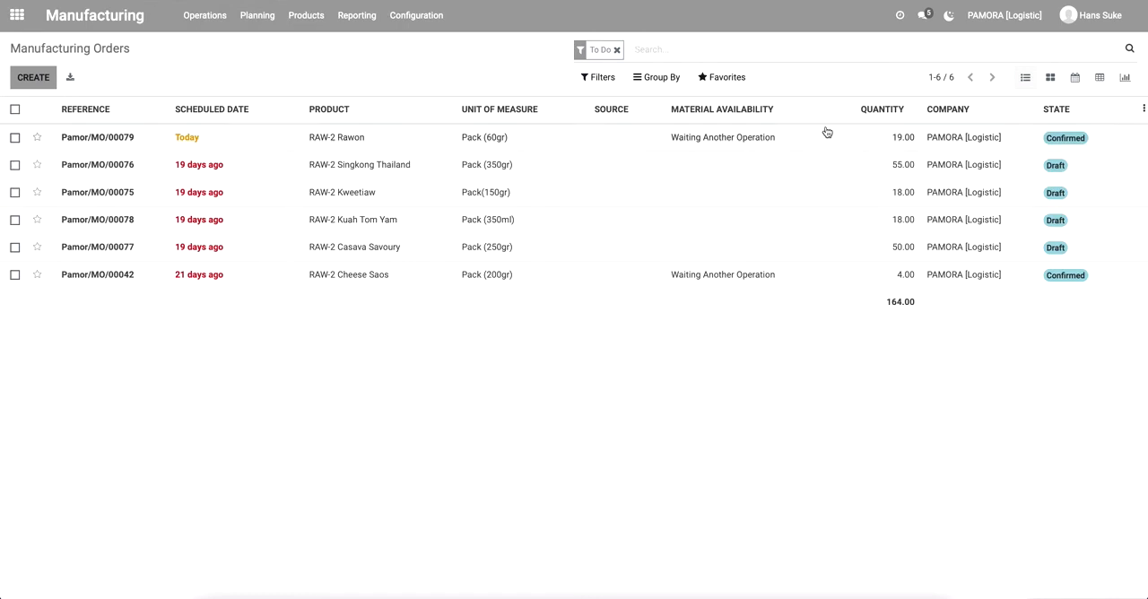
left_click(113, 139)
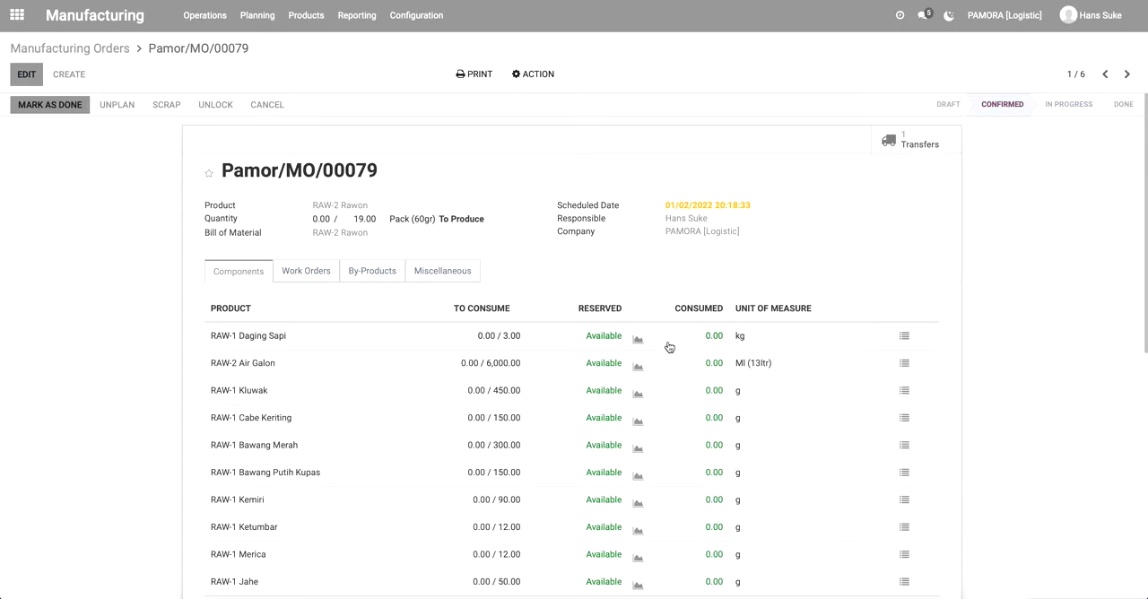
scroll(661, 439, "down", 5)
scroll(660, 438, "up", 4)
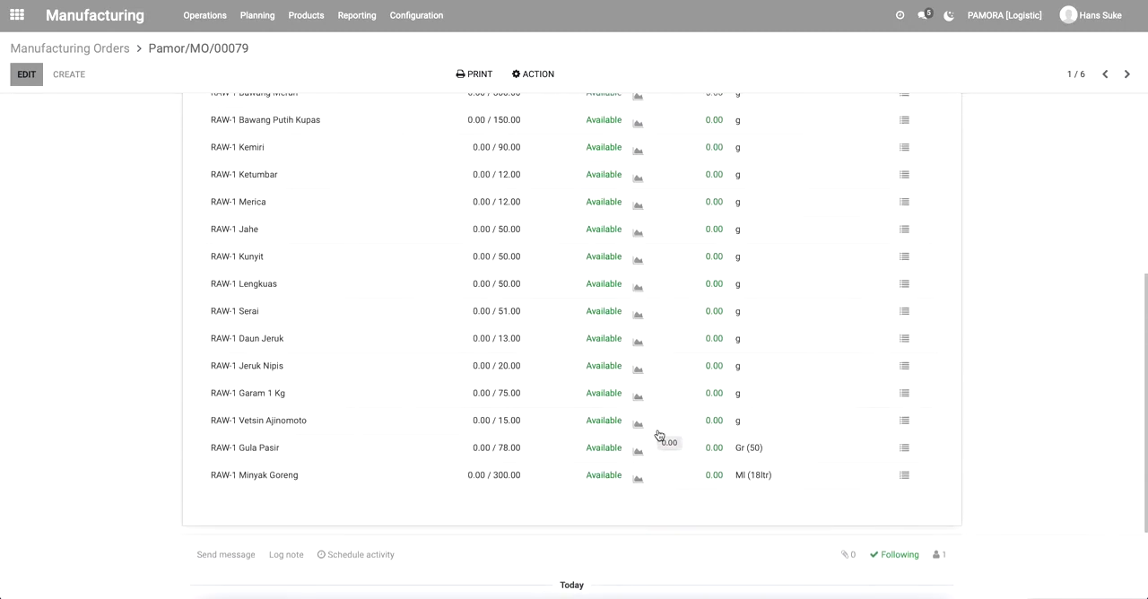
scroll(405, 275, "up", 2)
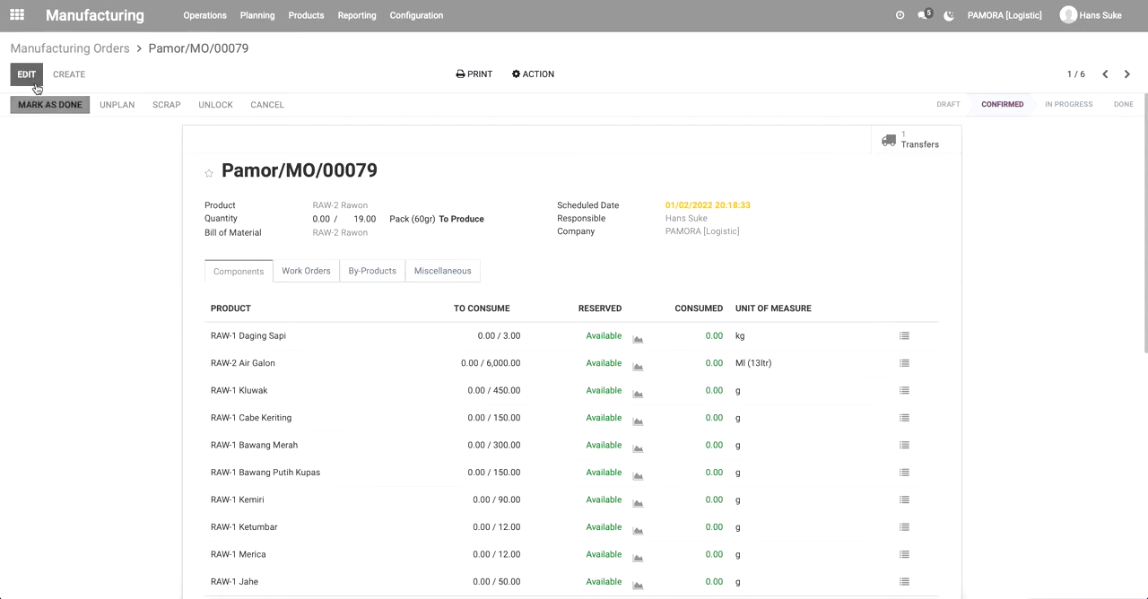
left_click(66, 106)
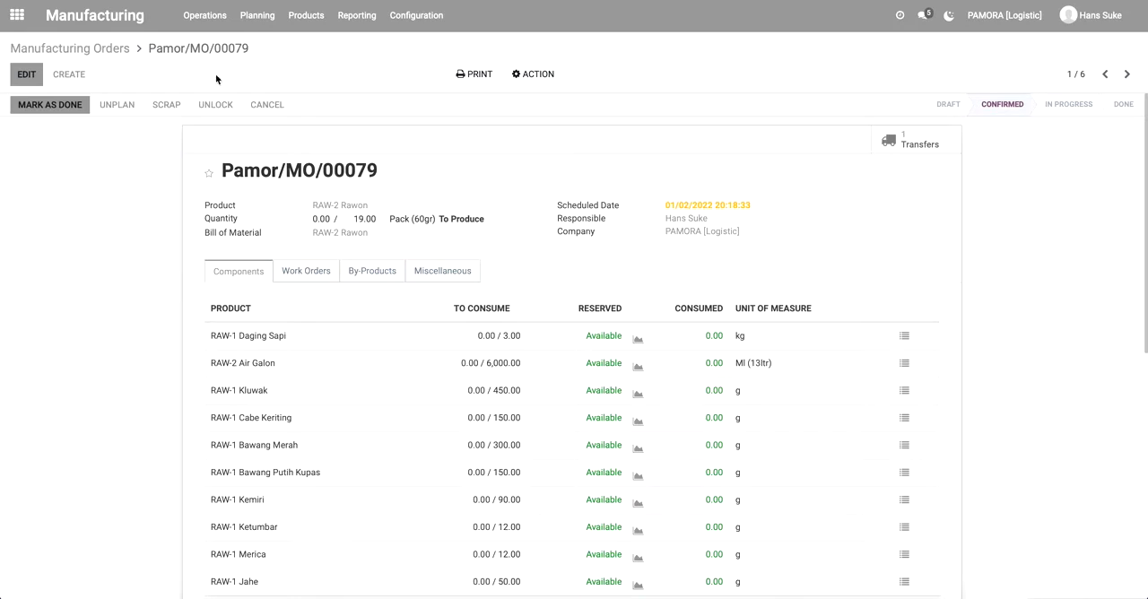
Open the RAW-2 Rawon order's component transfer, check its availability and review the reserved quantities of every line.
left_click(27, 74)
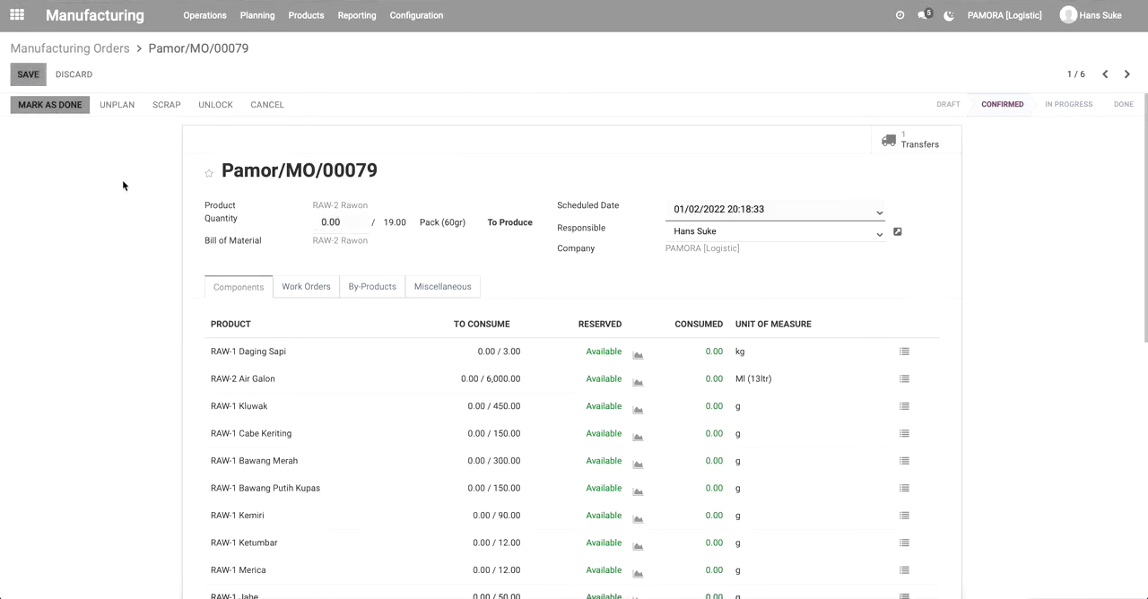
left_click(74, 76)
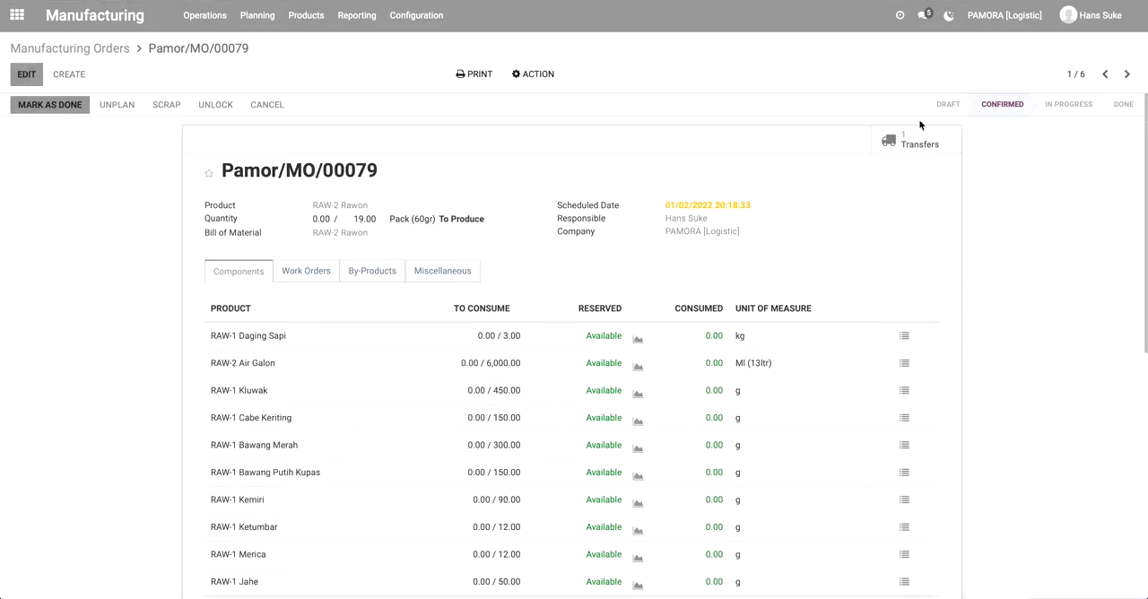
left_click(917, 142)
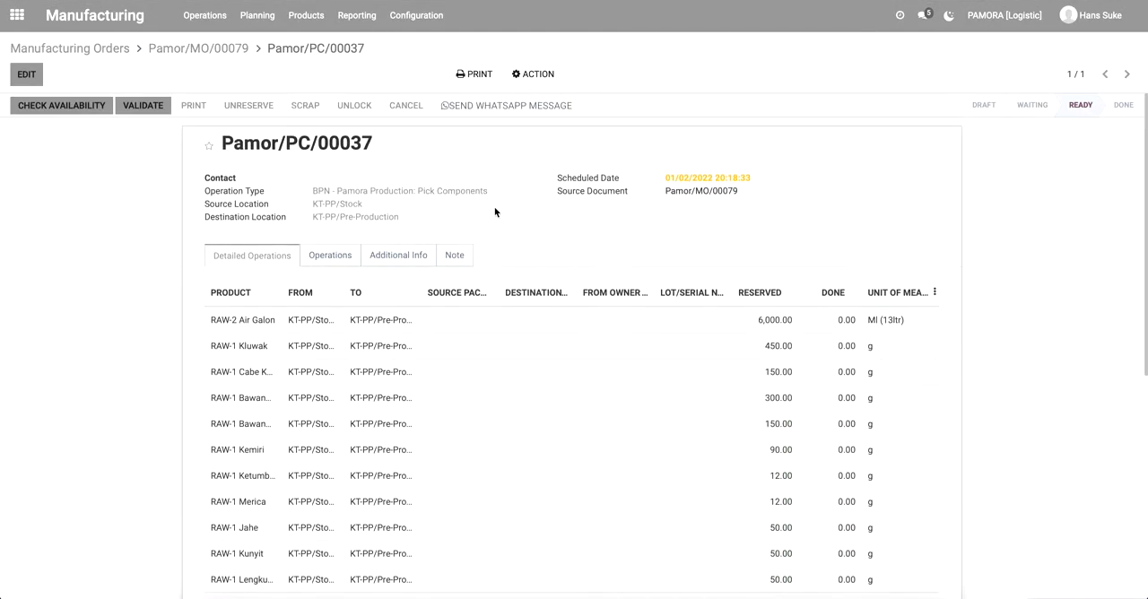
left_click(72, 104)
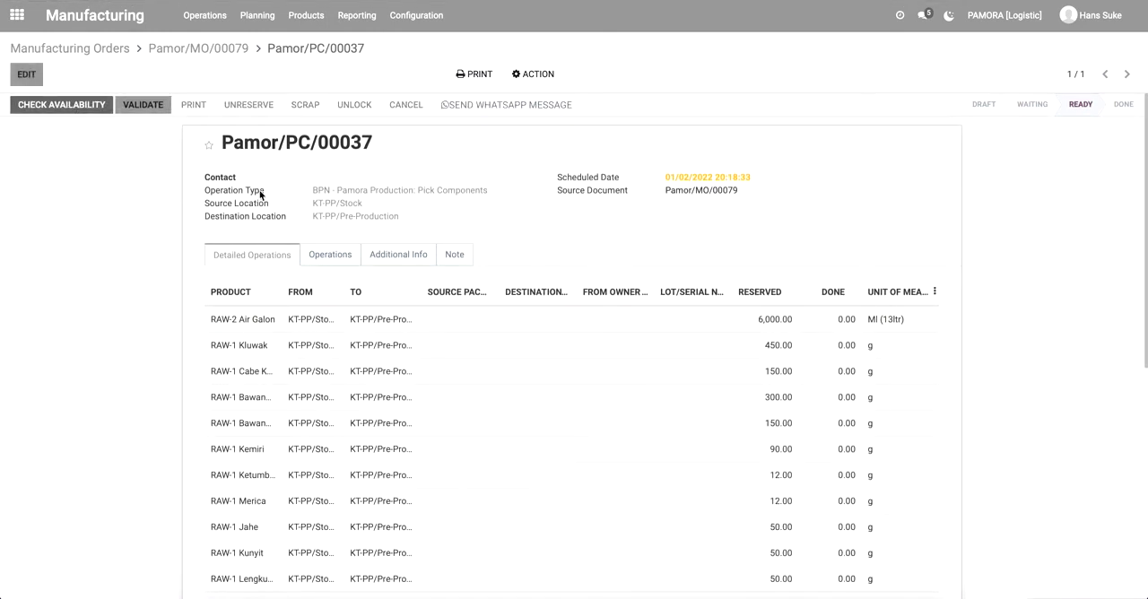
scroll(615, 431, "down", 3)
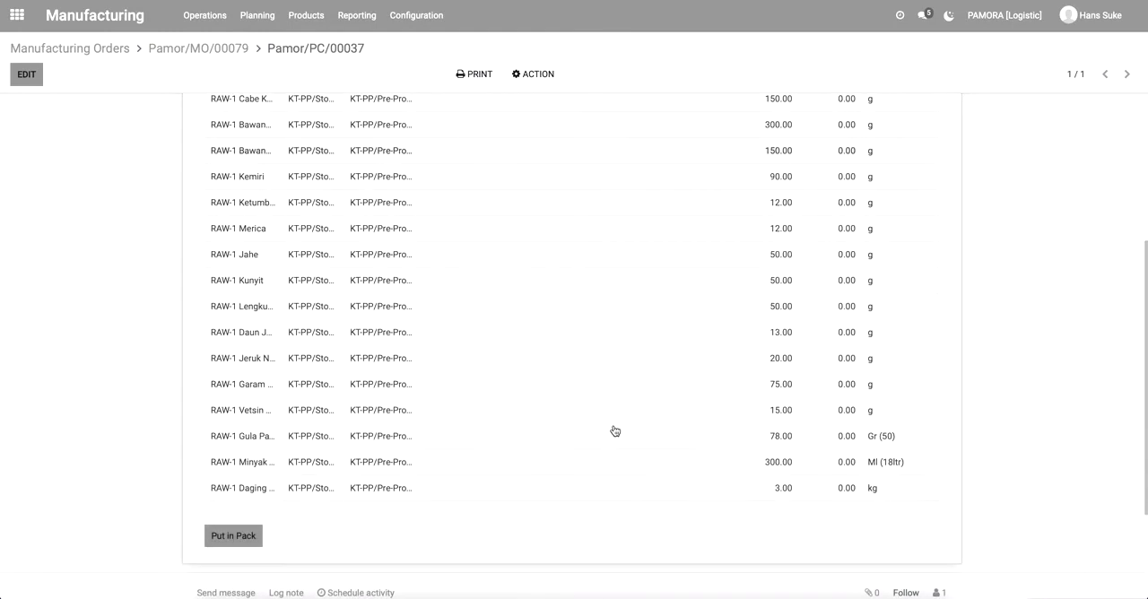
scroll(615, 431, "up", 5)
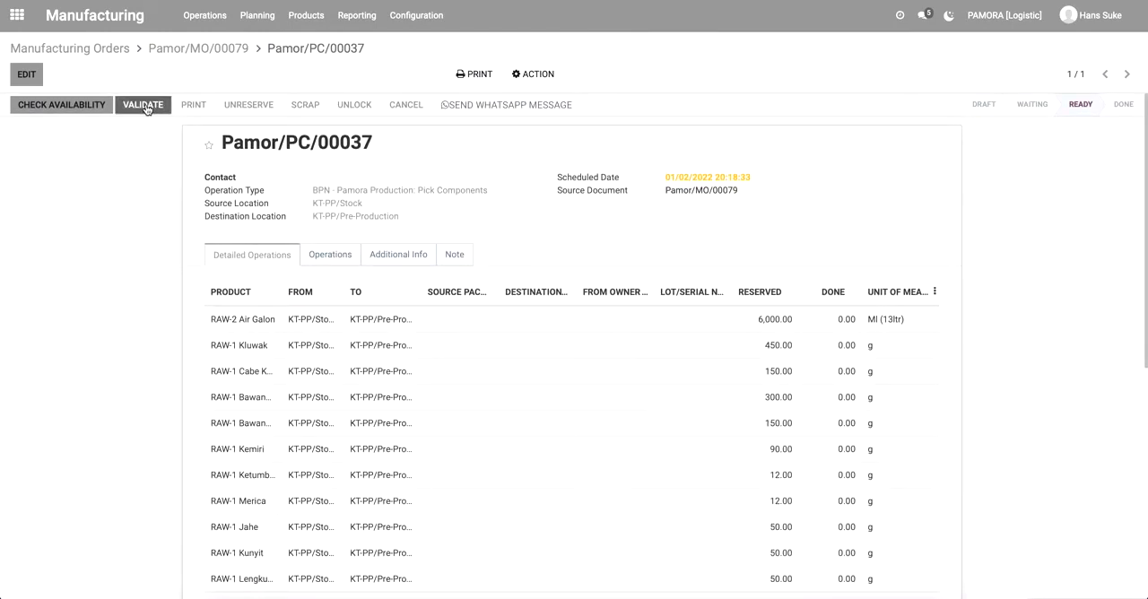
Validate the component transfer, applying immediate processing of all quantities without creating a backorder.
left_click(144, 105)
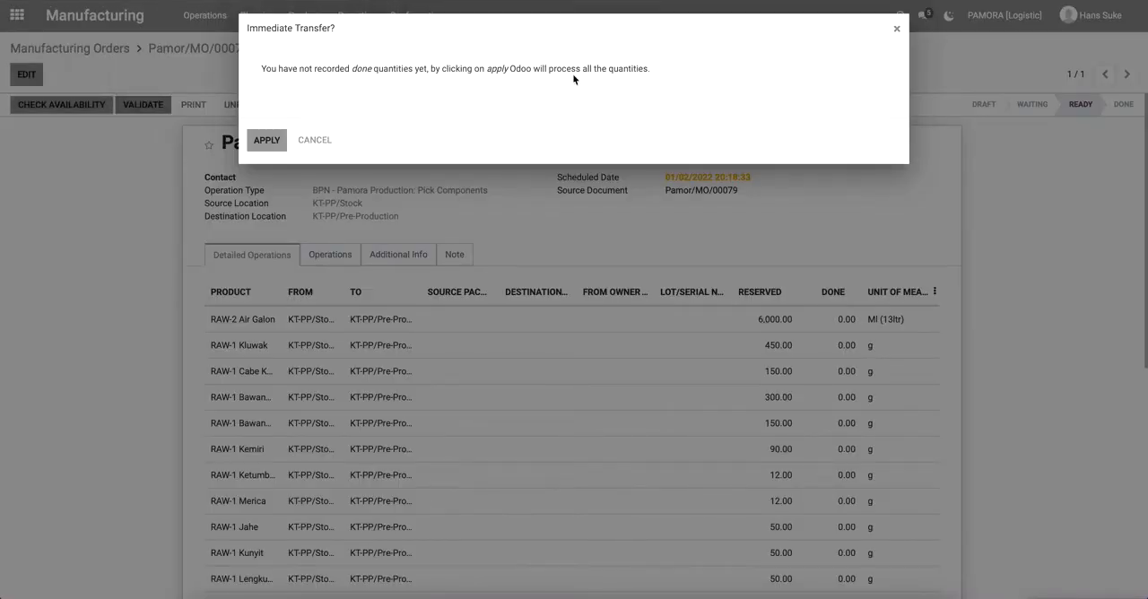
left_click(272, 143)
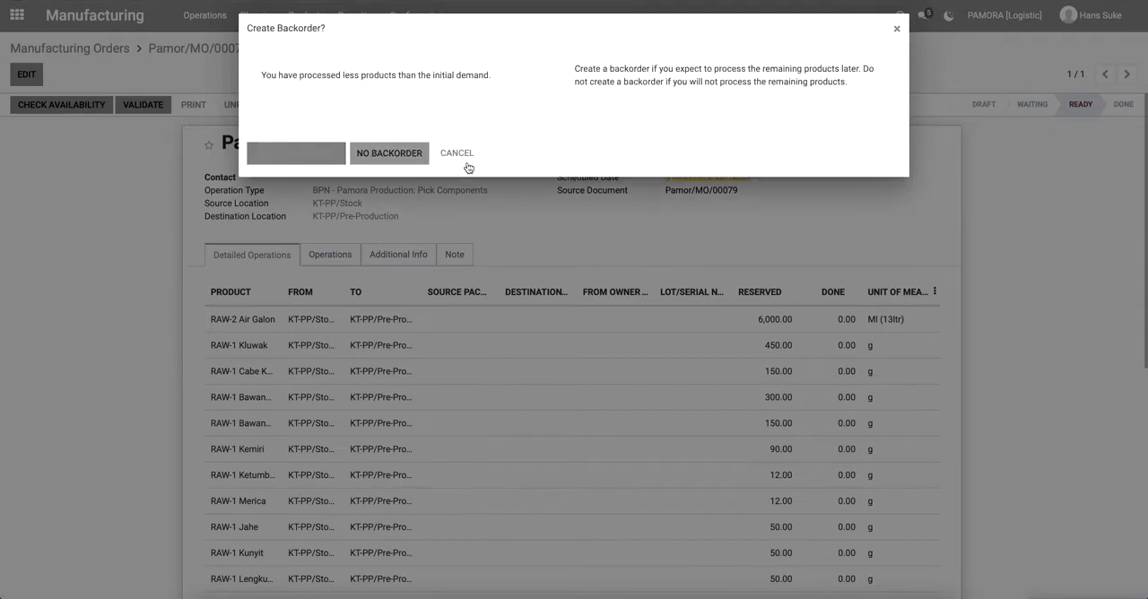
left_click(370, 159)
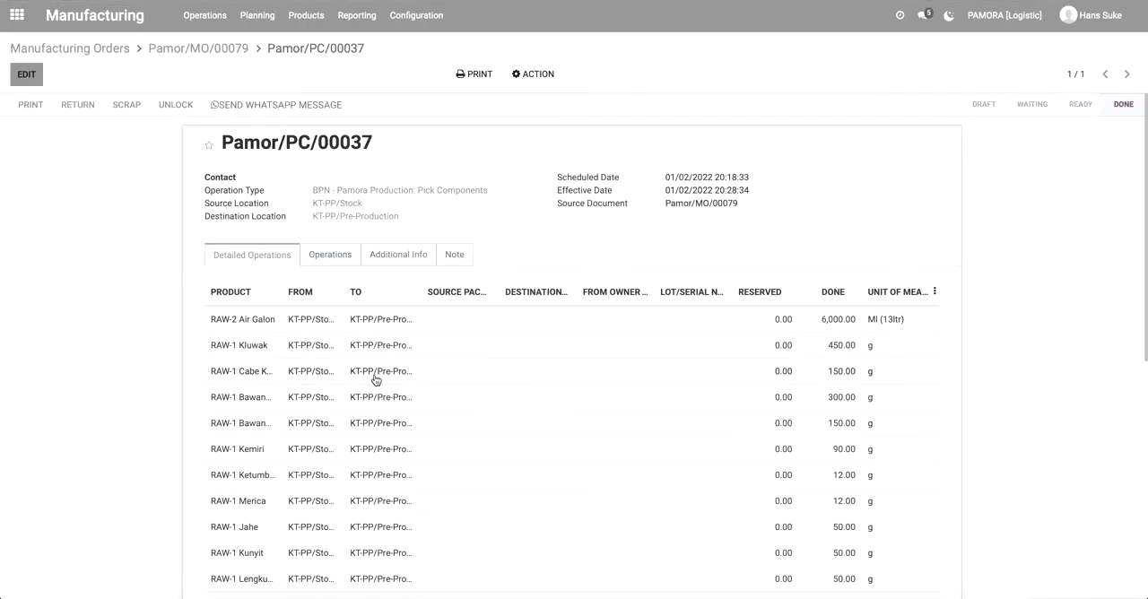
Examine the done quantities of all product lines and the status log in the validated transfer.
scroll(145, 362, "down", 5)
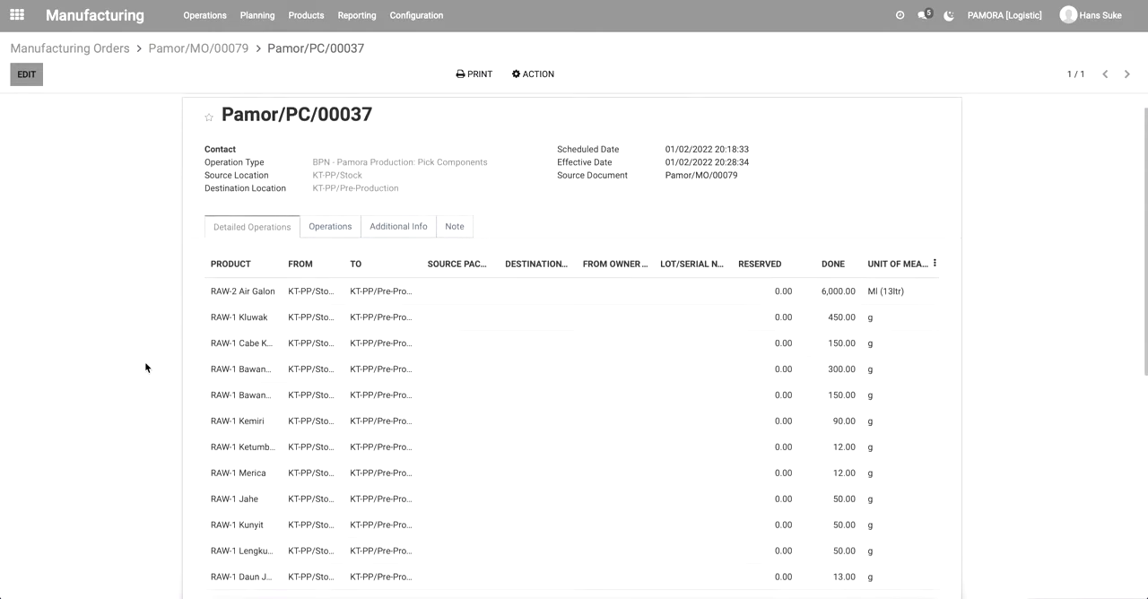
scroll(145, 367, "up", 2)
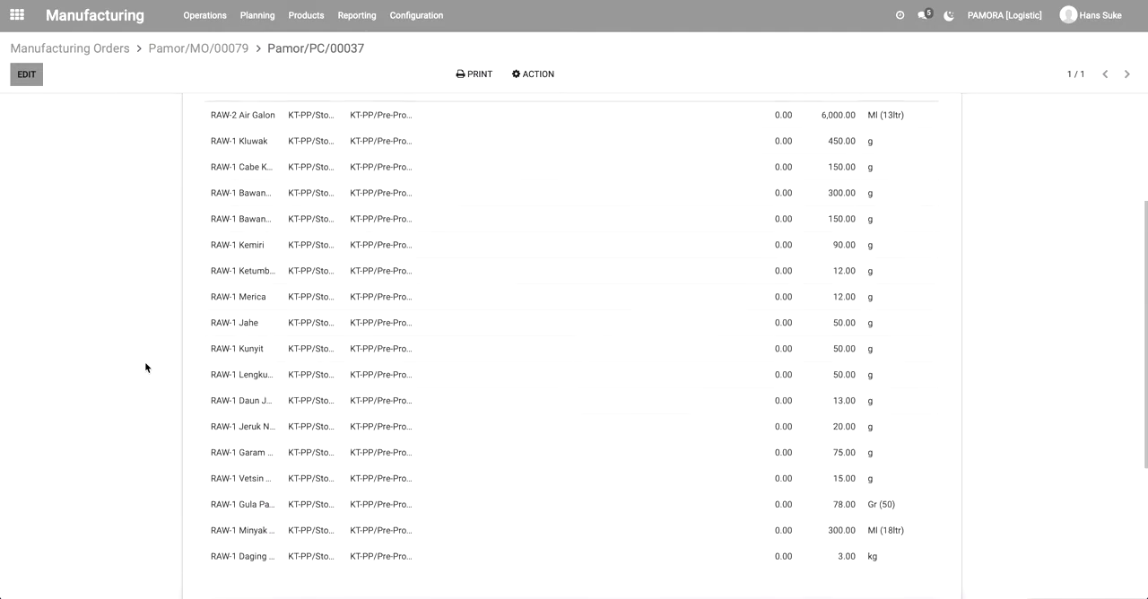
scroll(146, 367, "up", 3)
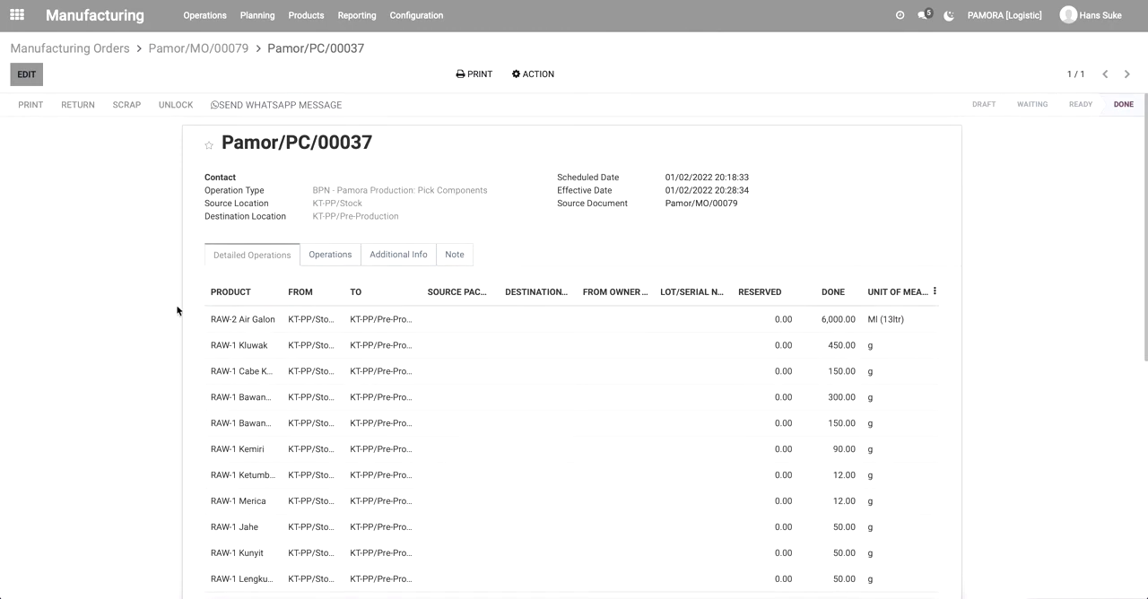
scroll(755, 317, "down", 2)
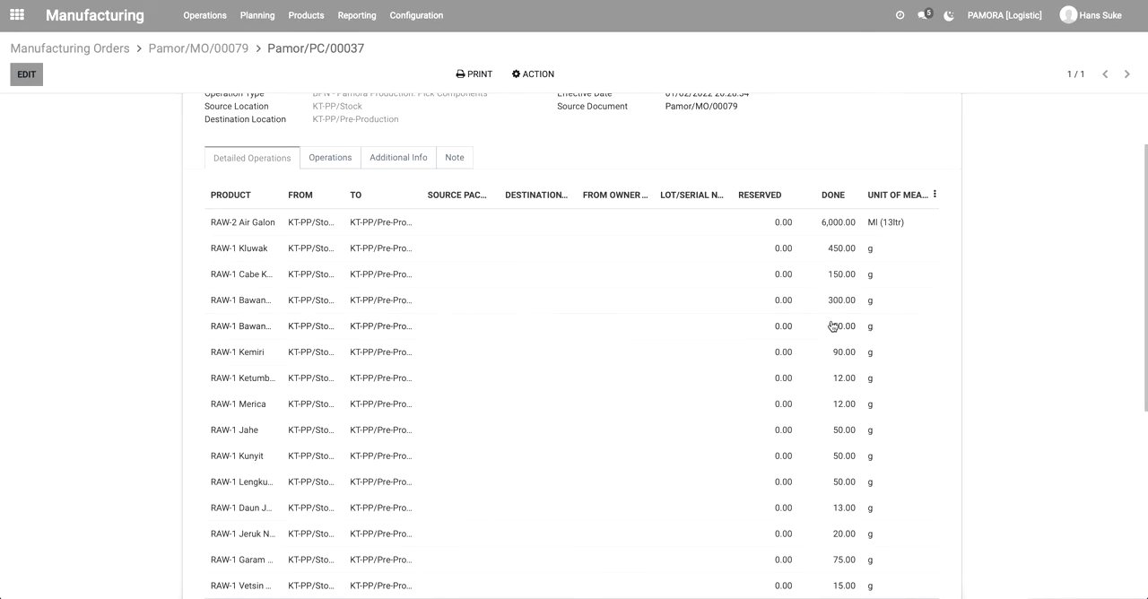
scroll(839, 407, "down", 5)
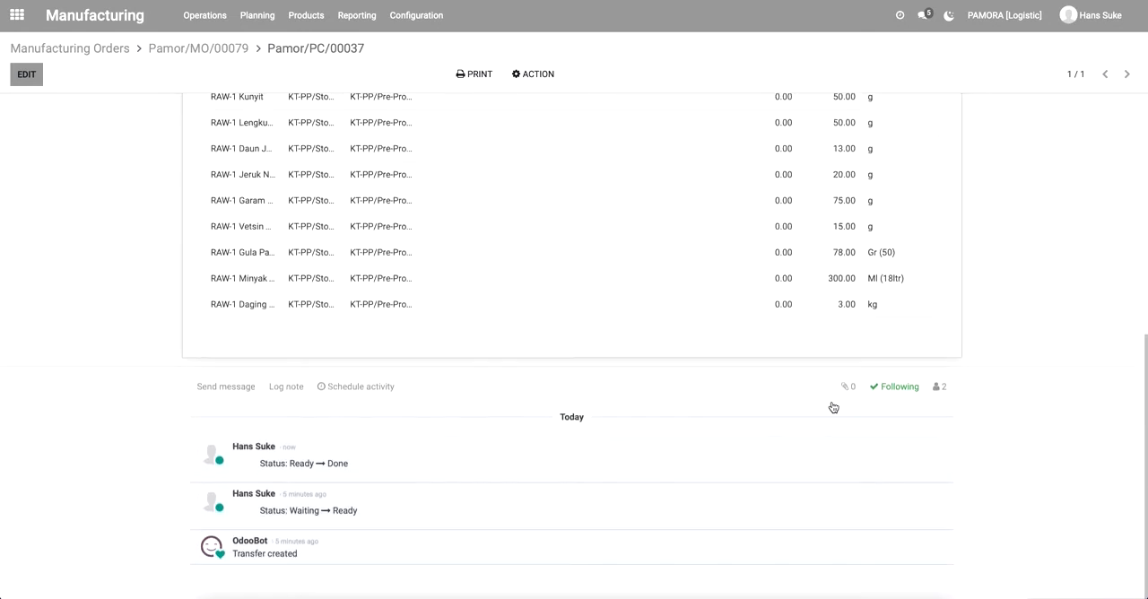
scroll(831, 404, "up", 5)
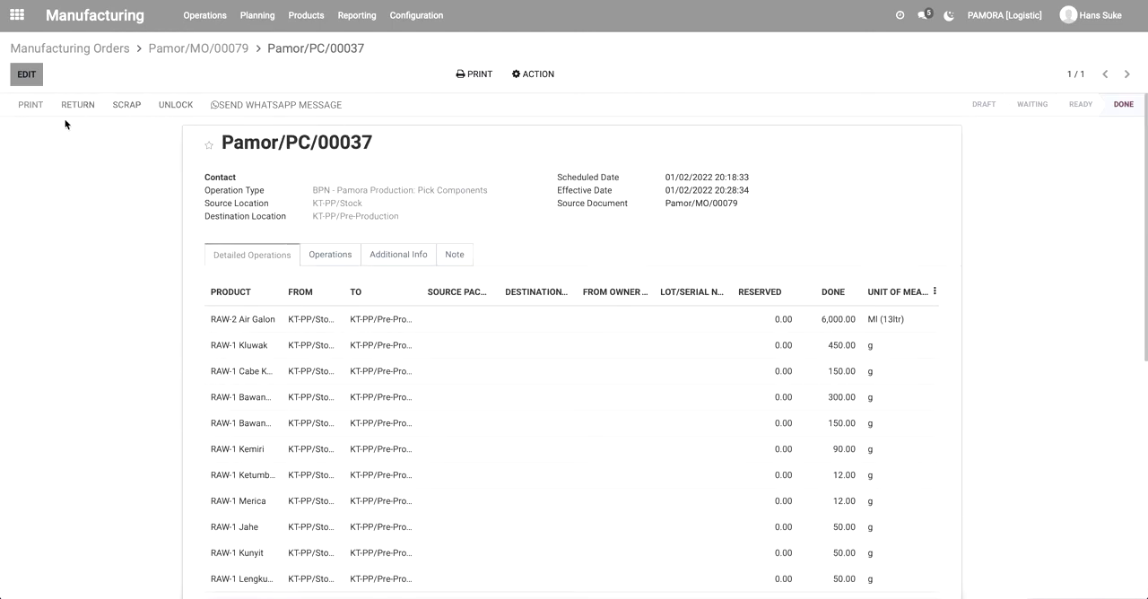
Return to the RAW-2 Rawon manufacturing order and examine the reserved quantities of its components.
left_click(194, 51)
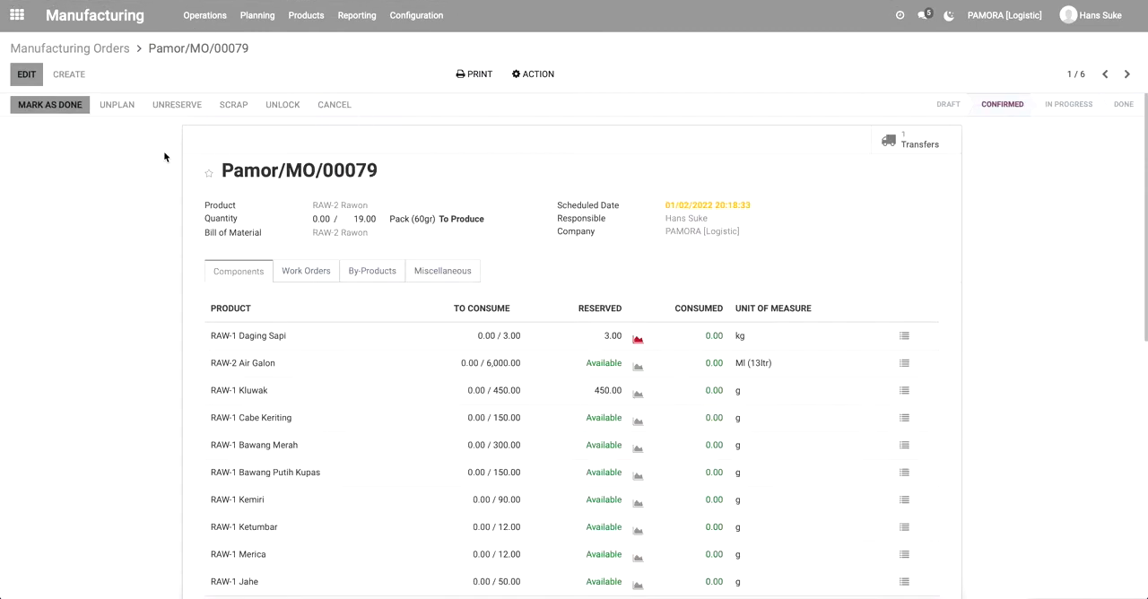
scroll(101, 252, "down", 4)
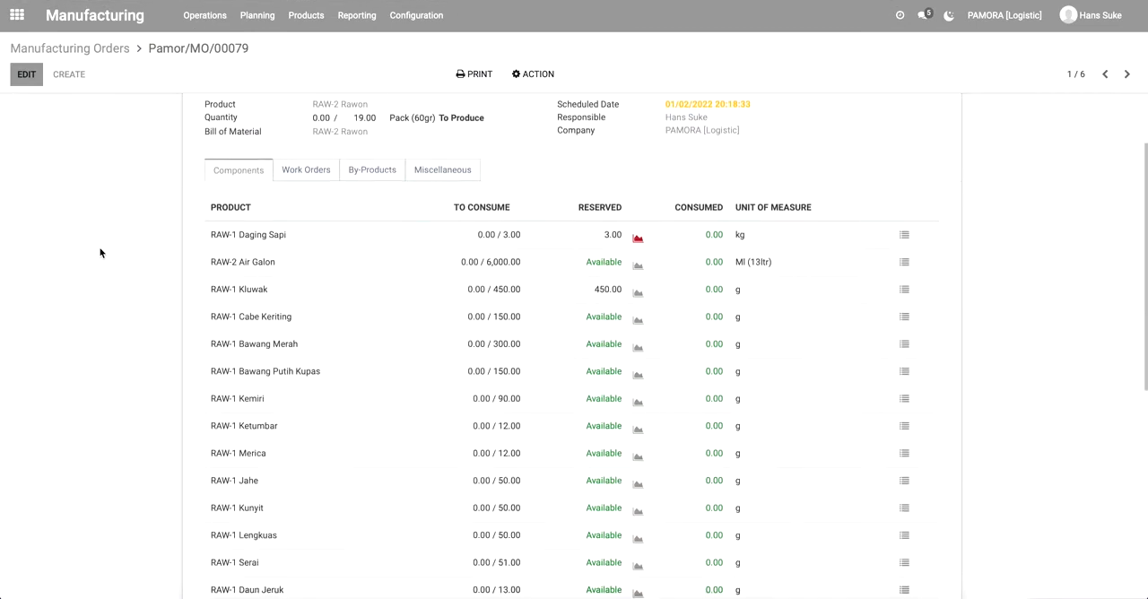
scroll(100, 252, "up", 2)
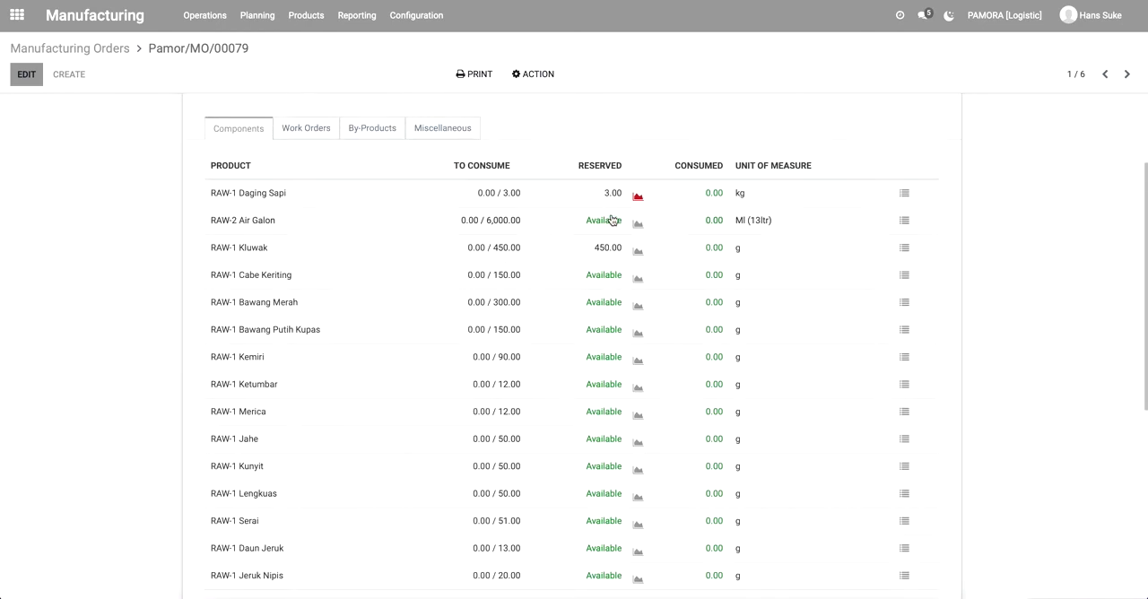
scroll(320, 243, "up", 3)
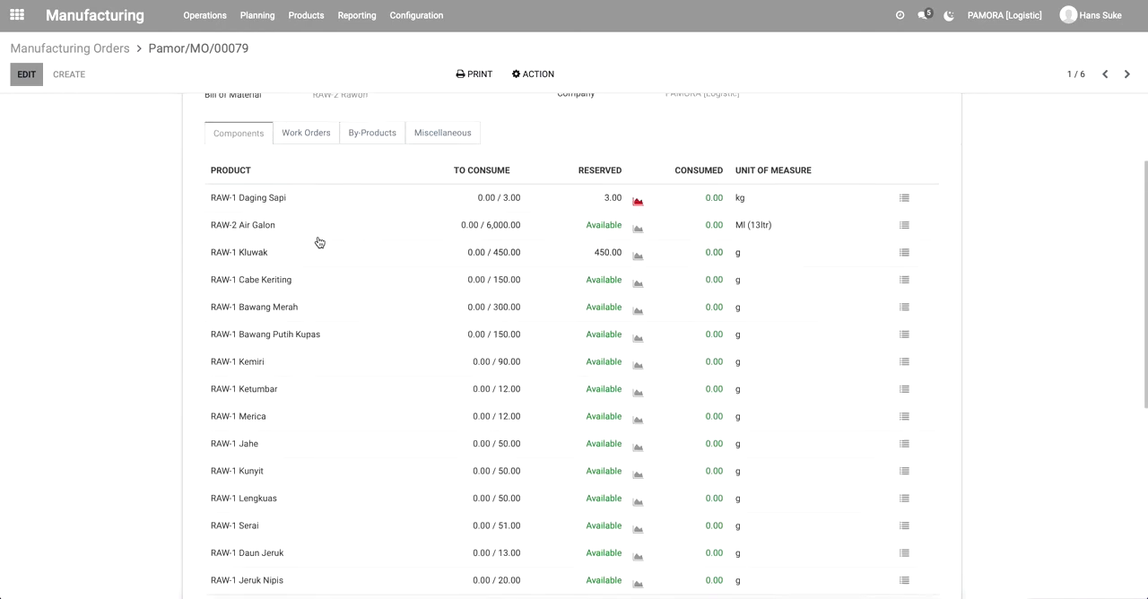
View the work orders list with the order's operations, and return to the manufacturing orders list.
left_click(103, 50)
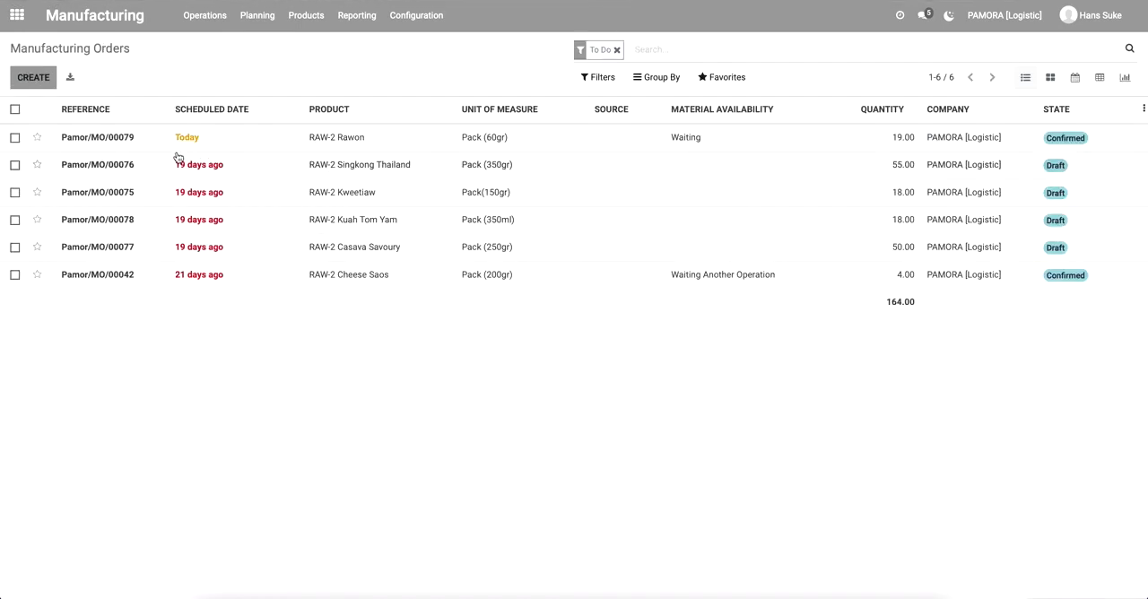
left_click(213, 16)
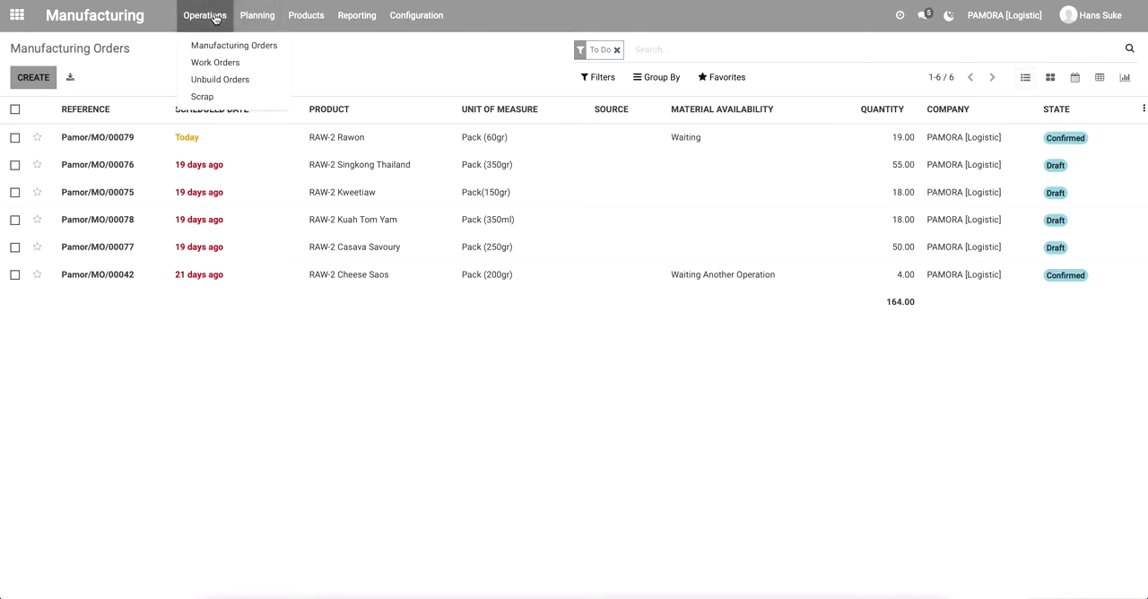
left_click(212, 68)
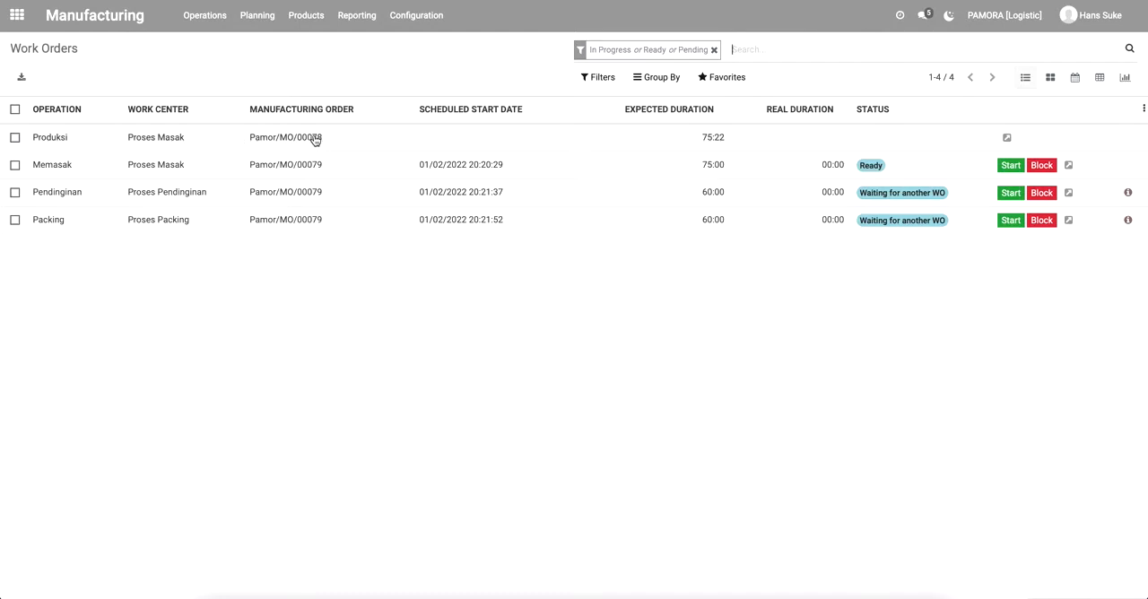
left_click(213, 18)
left_click(213, 47)
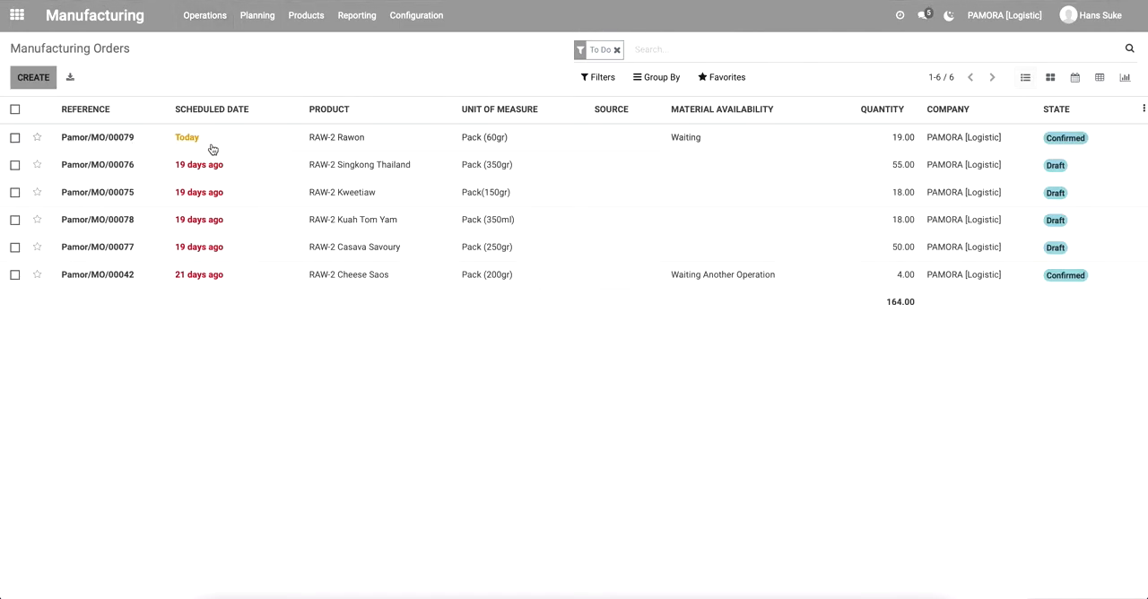
Reopen the RAW-2 Rawon order and recheck its component reservations and its linked component transfer.
left_click(146, 141)
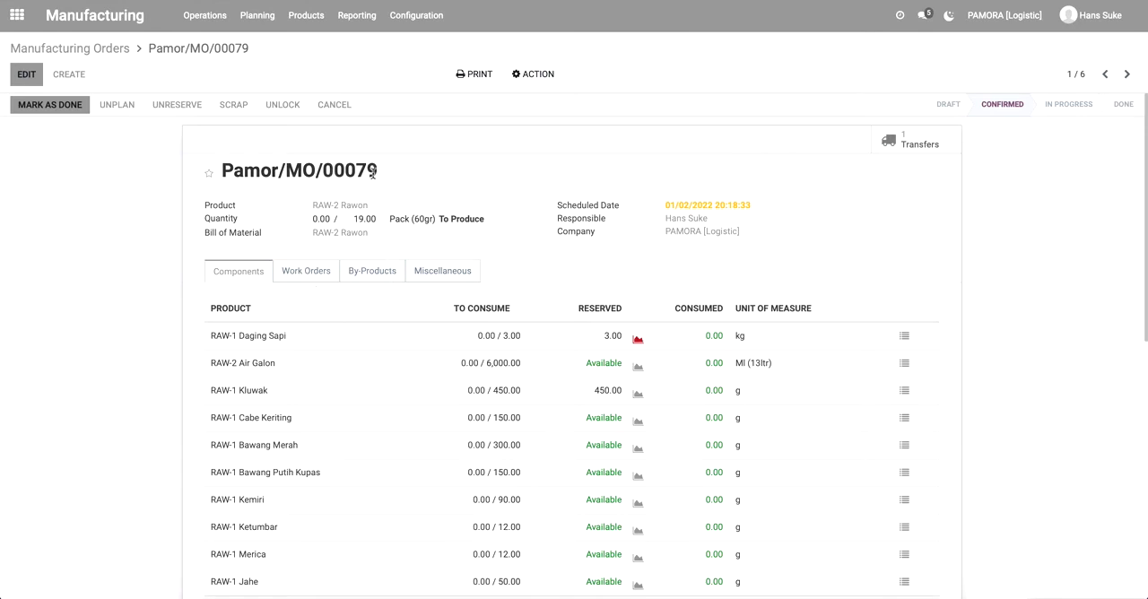
scroll(382, 365, "down", 1)
scroll(381, 365, "down", 2)
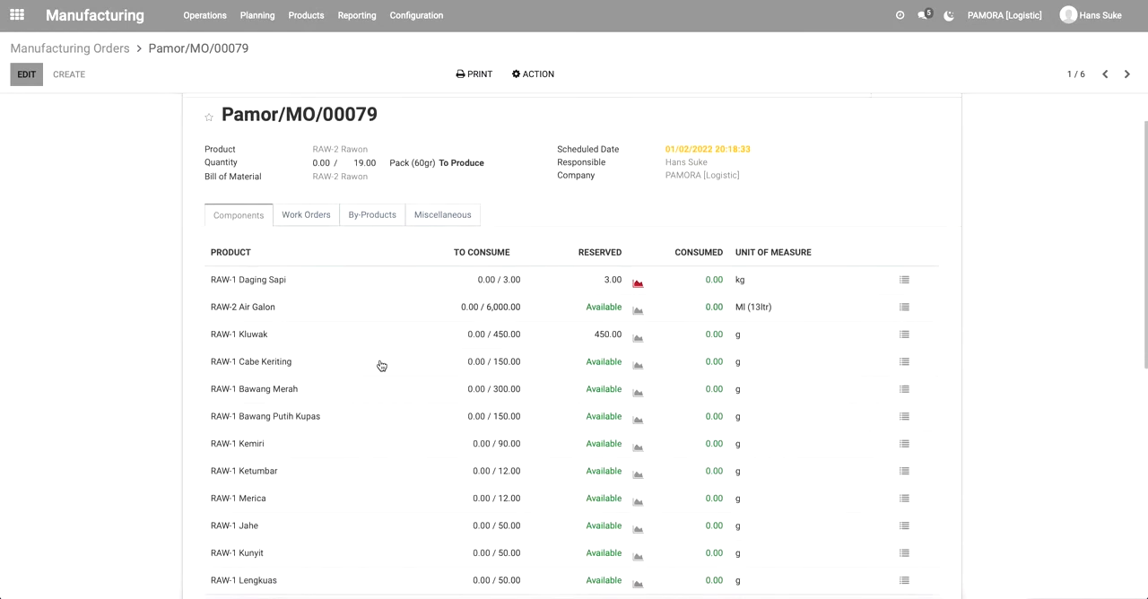
scroll(404, 345, "up", 3)
left_click(912, 143)
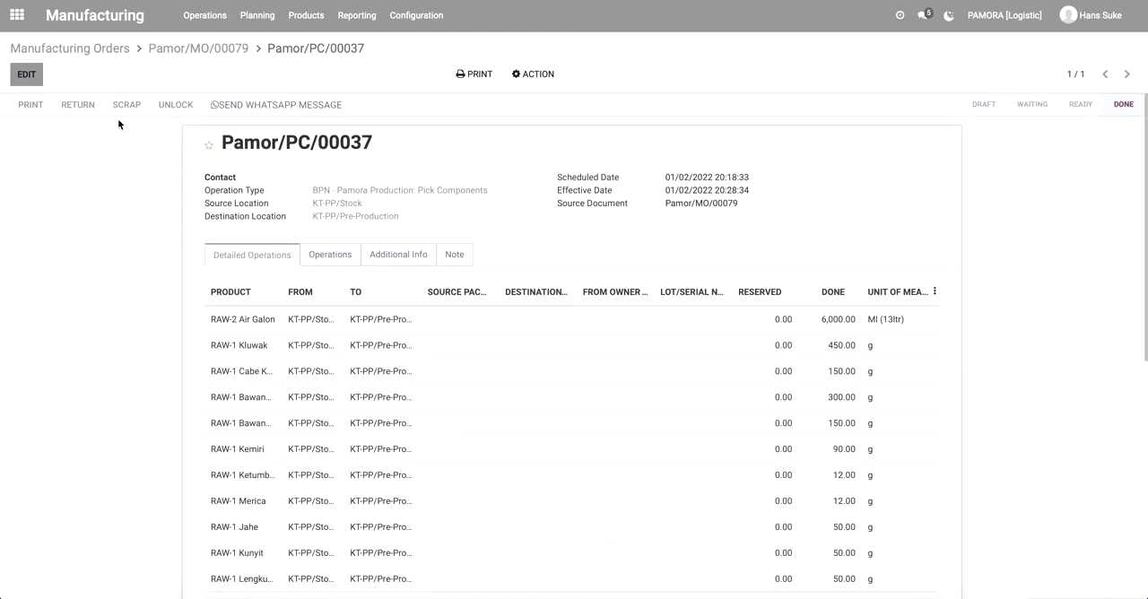
left_click(200, 48)
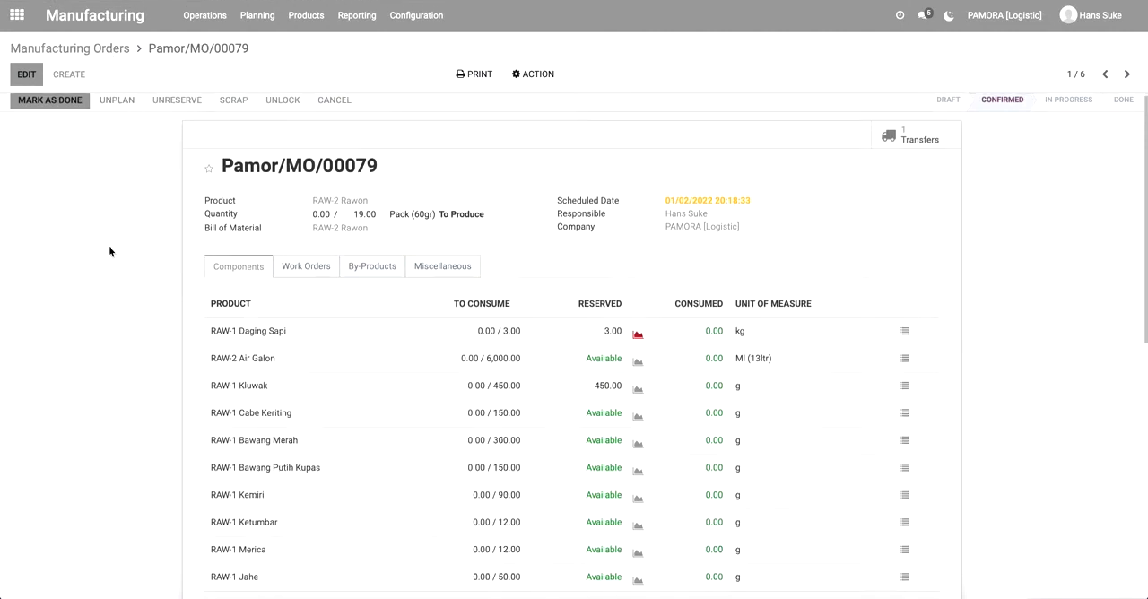
scroll(109, 246, "down", 6)
scroll(109, 246, "up", 10)
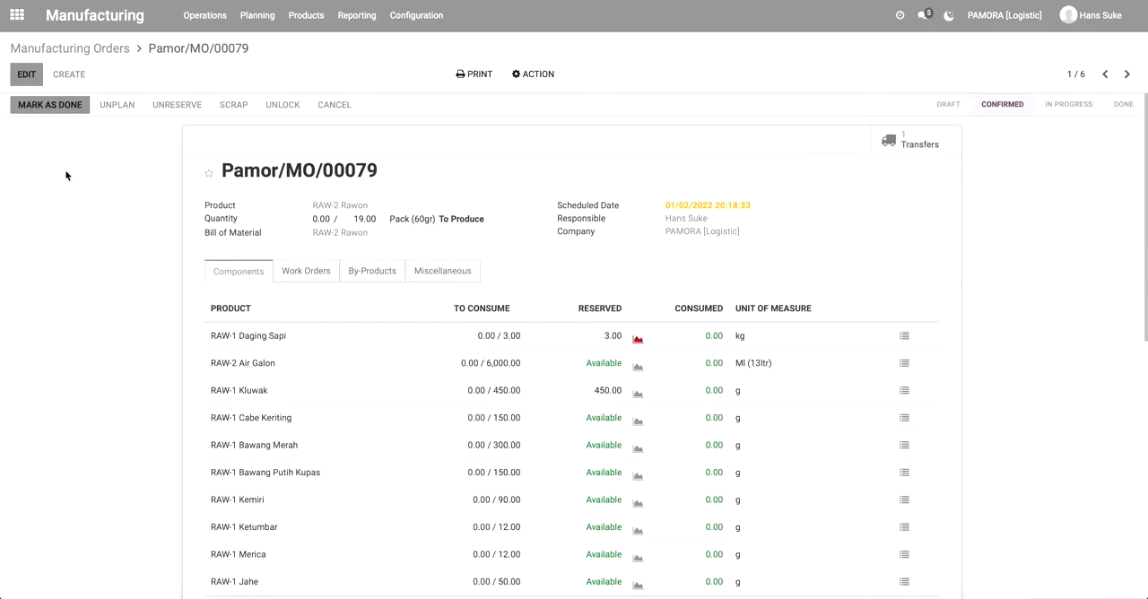
left_click(74, 109)
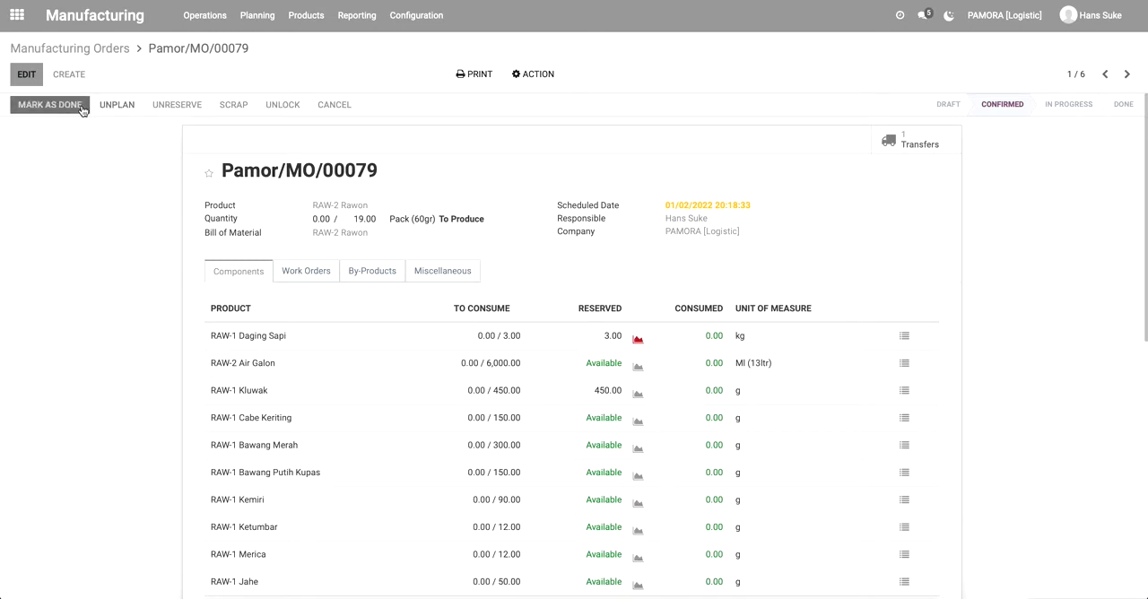
Go to the work orders list, then start and complete the order's Memasak operation.
left_click(104, 52)
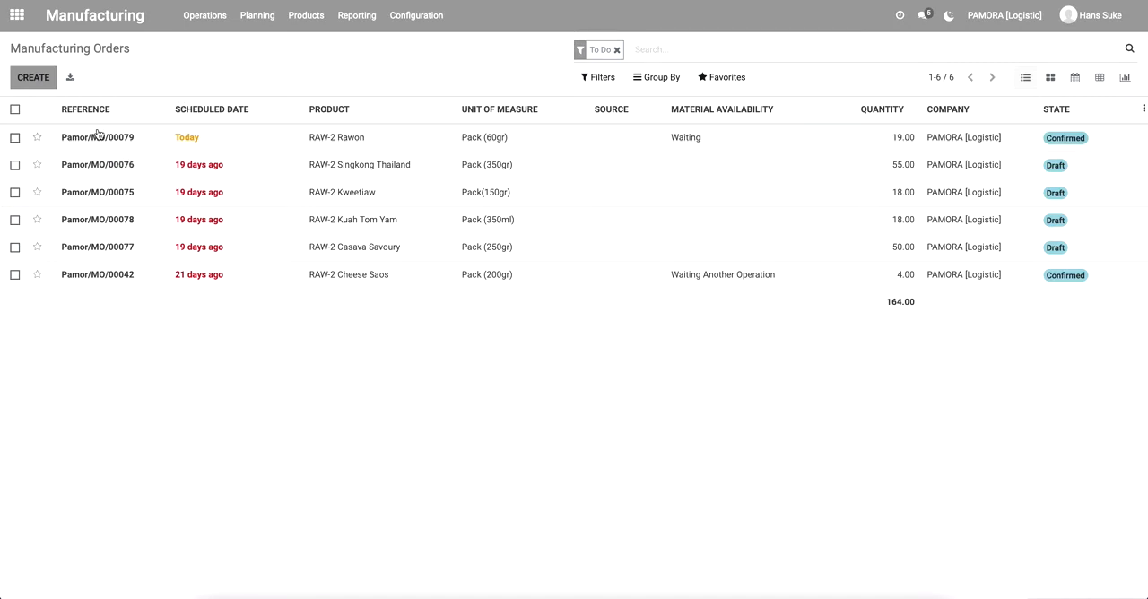
left_click(221, 25)
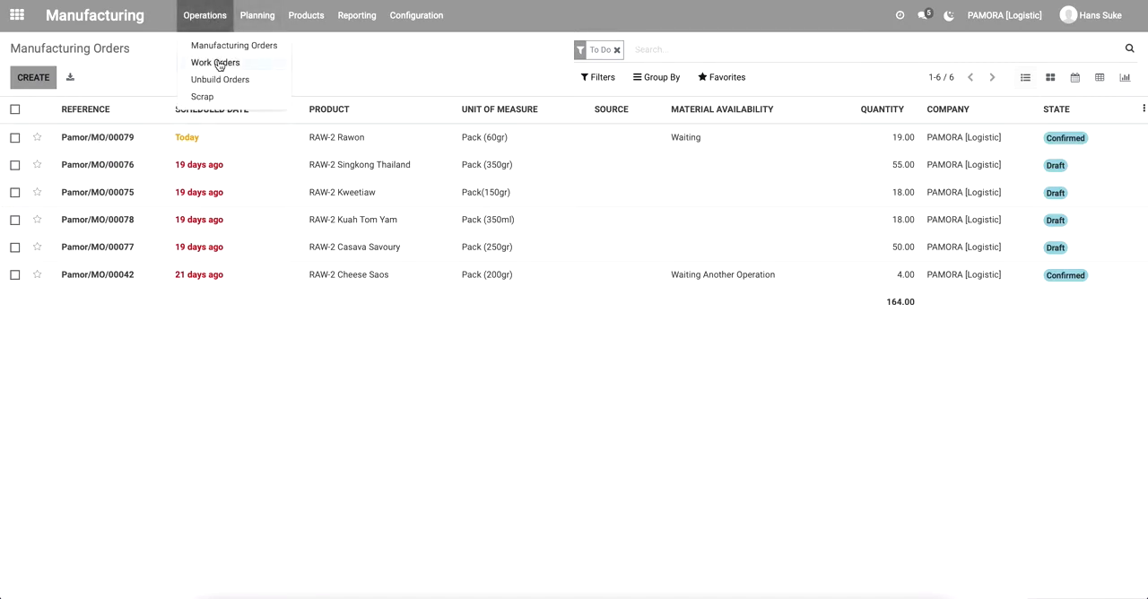
left_click(218, 64)
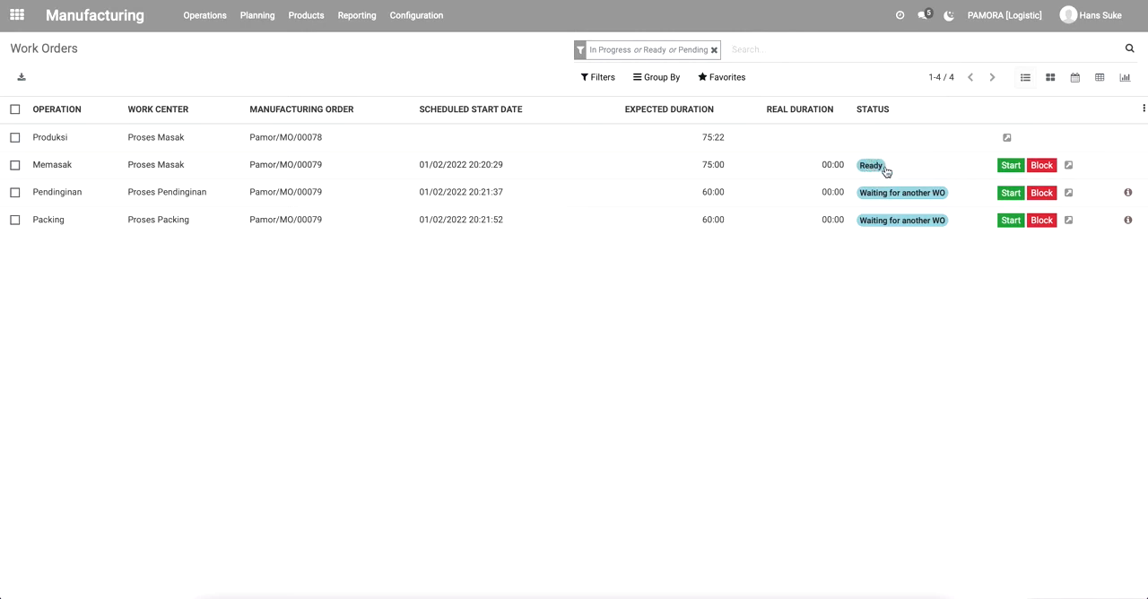
left_click(1010, 167)
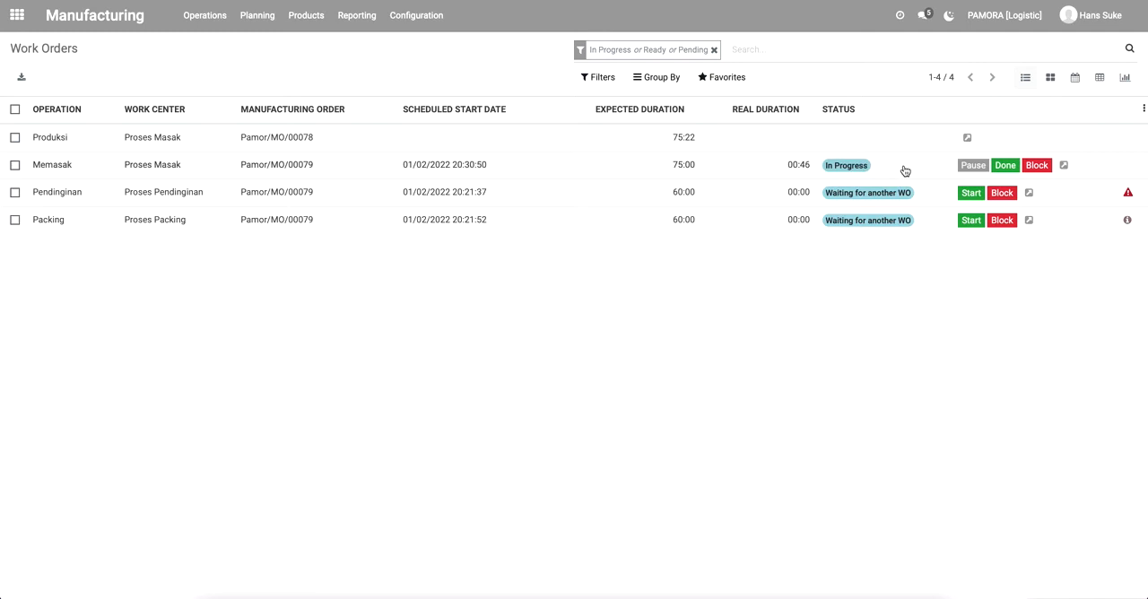
left_click(1005, 167)
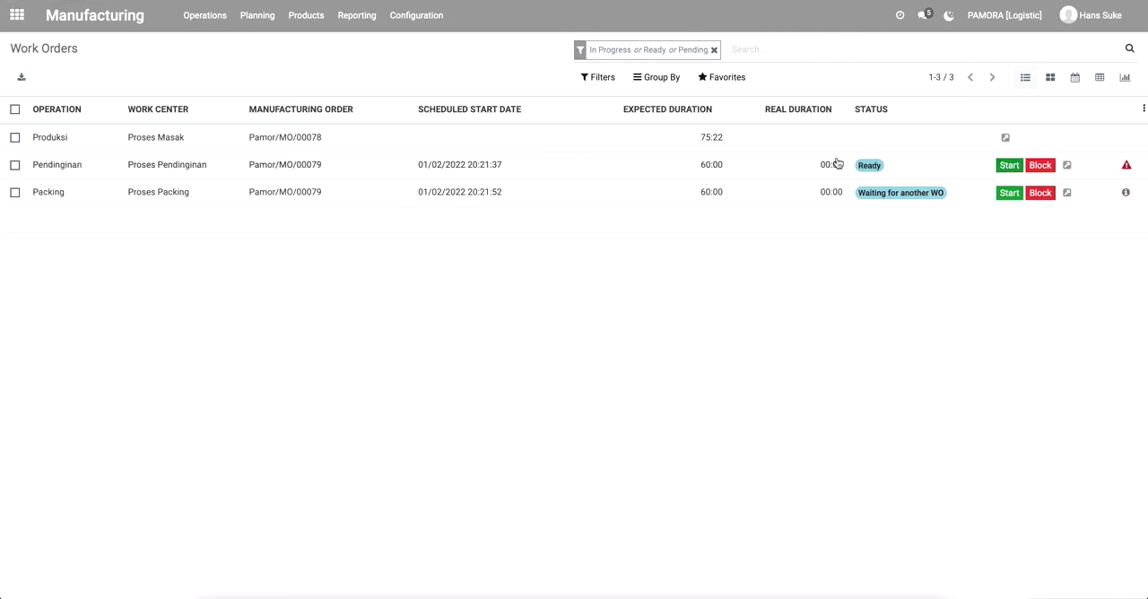
Start and complete the Pendinginan work order of the RAW-2 Rawon order, followed by its Packing work order.
left_click(1009, 166)
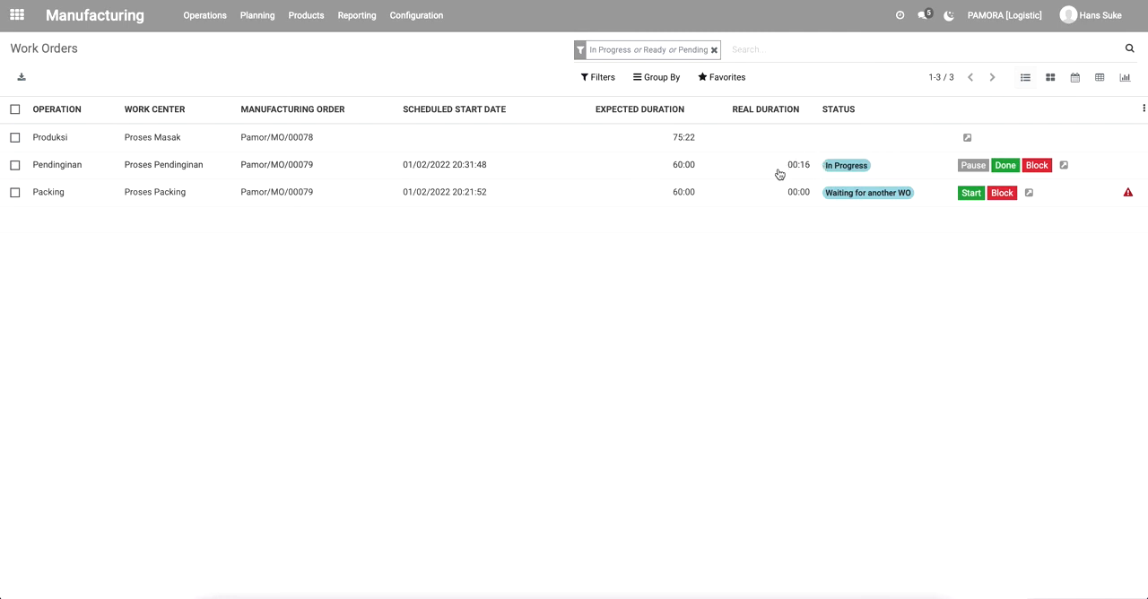
left_click(1005, 167)
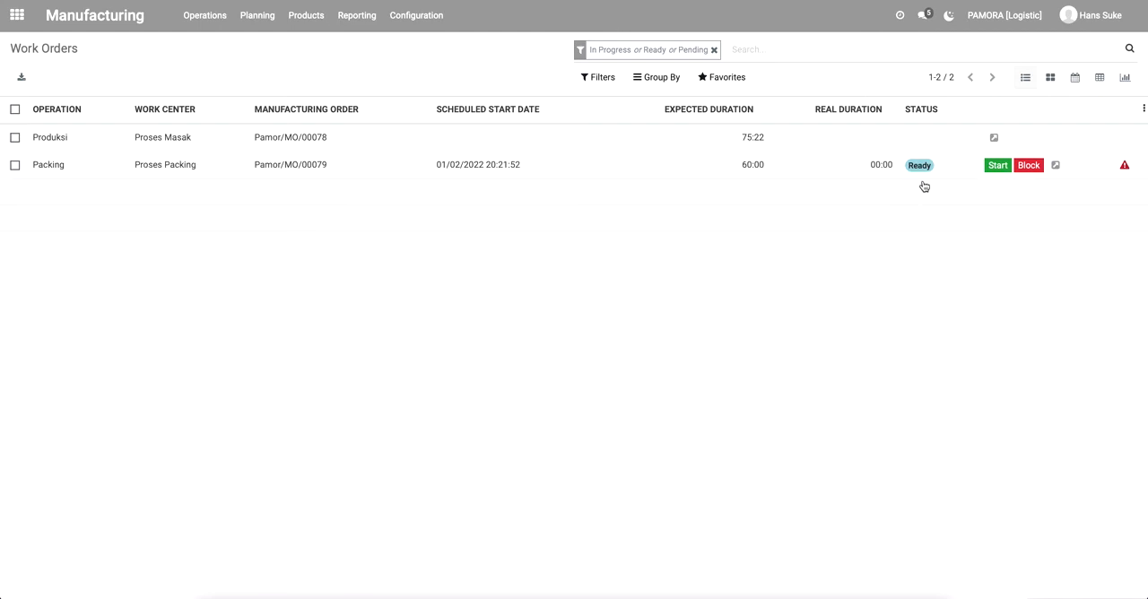
left_click(997, 166)
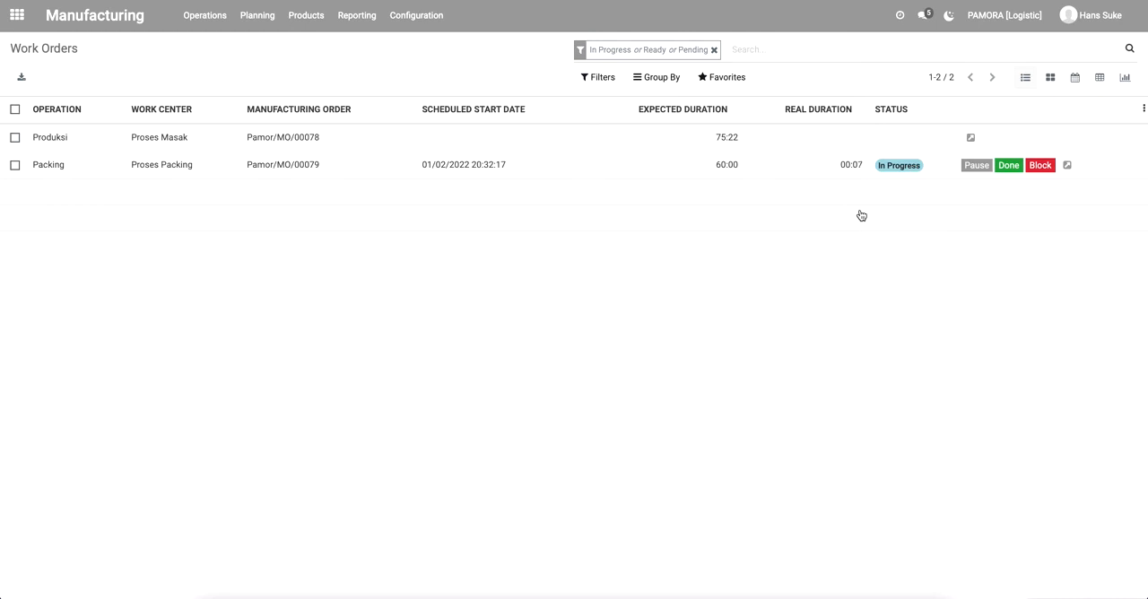
left_click(1009, 166)
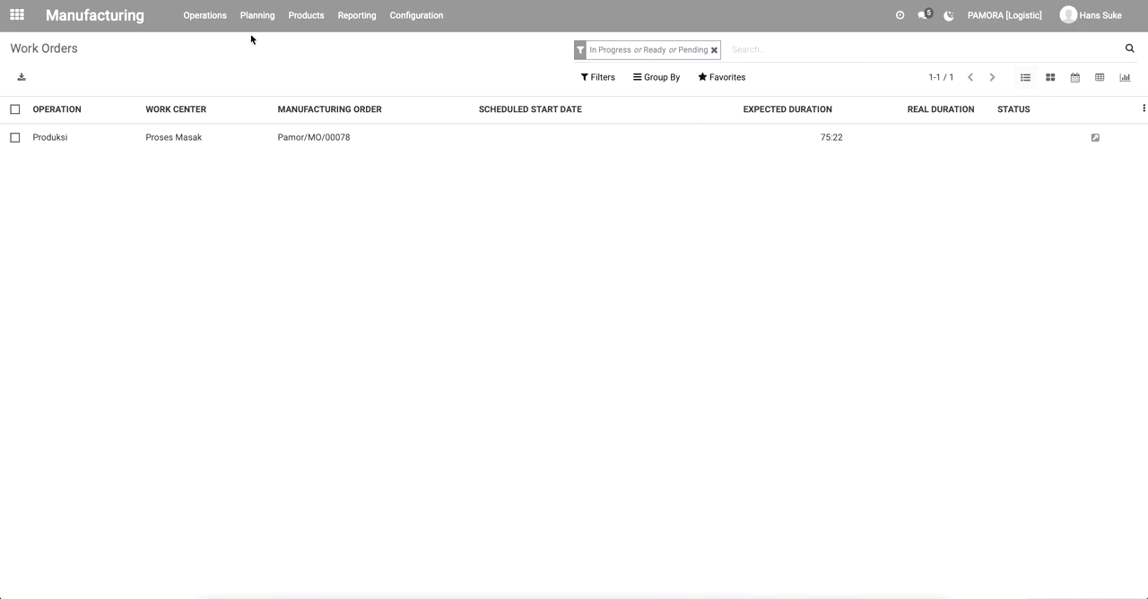
Open the RAW-2 Rawon order from the manufacturing orders list, review its consumed components and mark it as done.
left_click(205, 16)
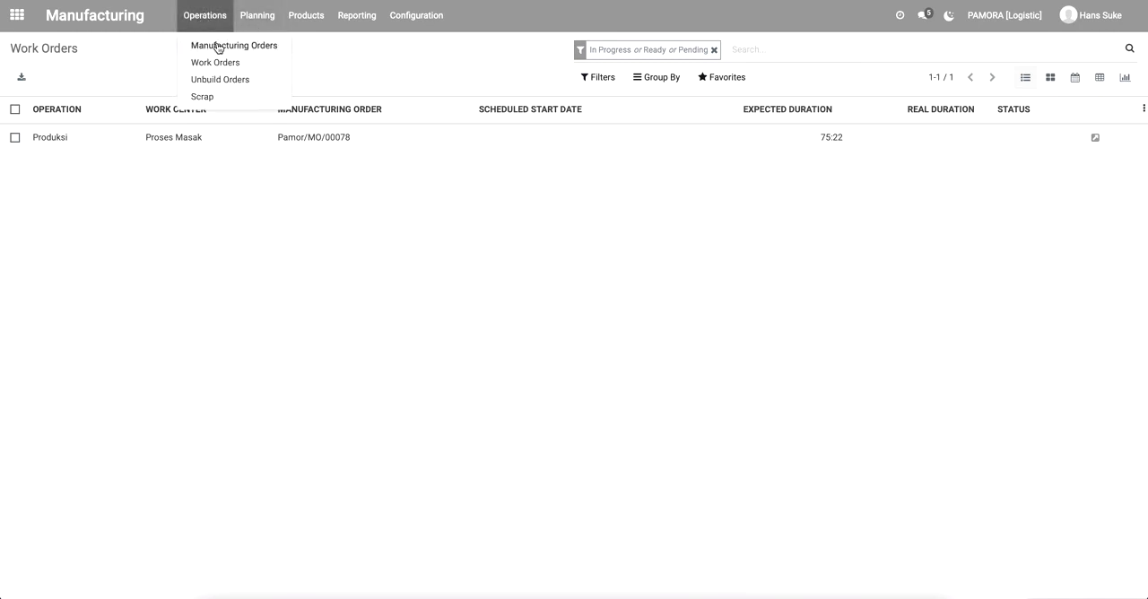
left_click(219, 50)
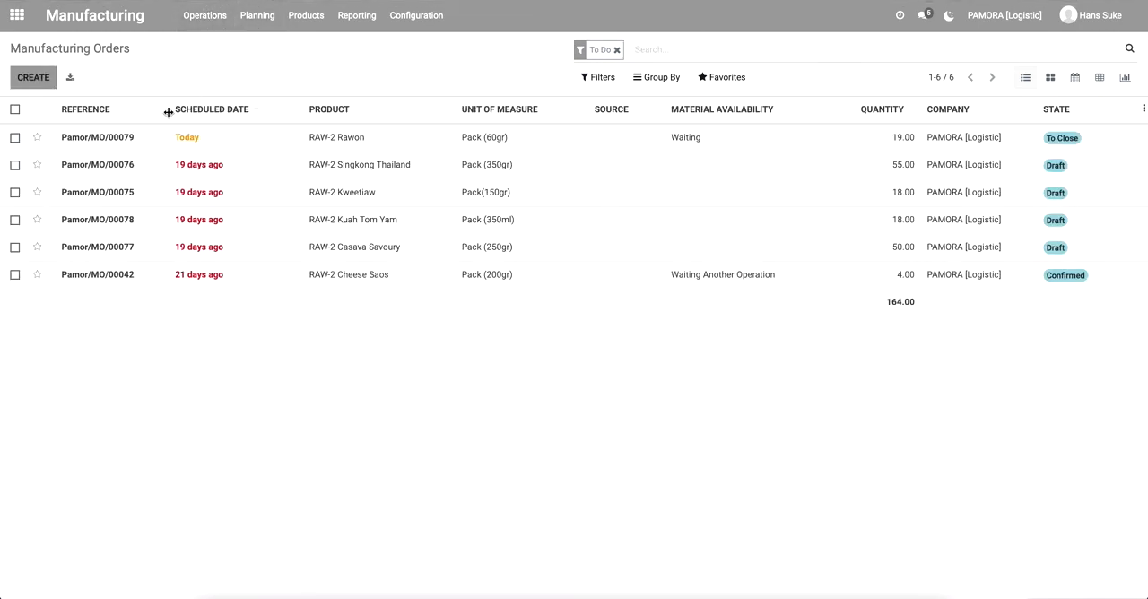
left_click(115, 139)
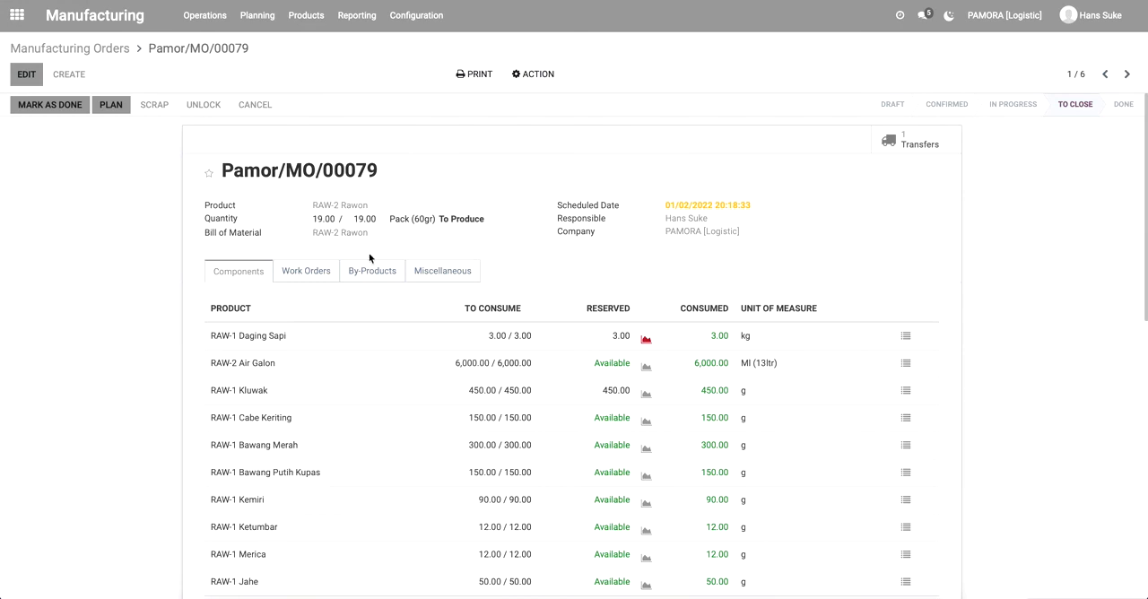
scroll(435, 354, "down", 1)
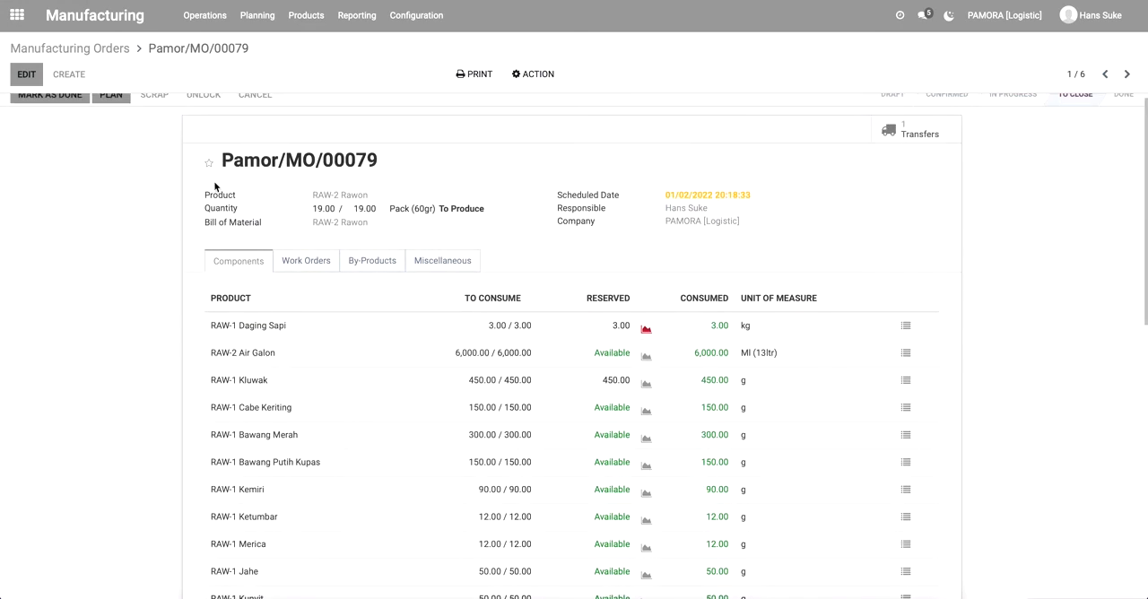
scroll(89, 175, "up", 1)
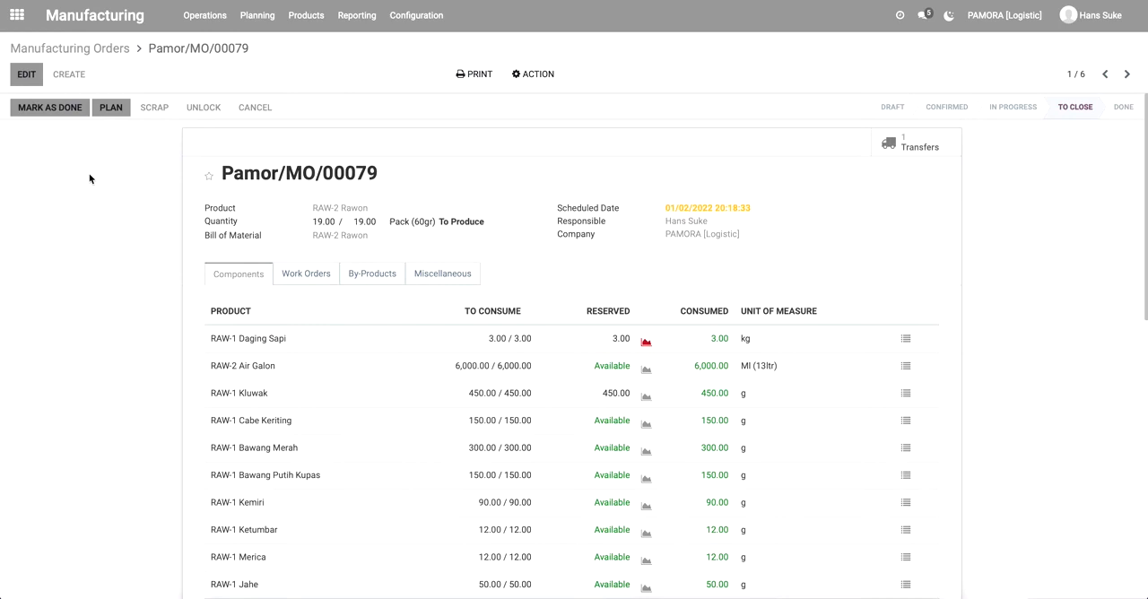
left_click(56, 105)
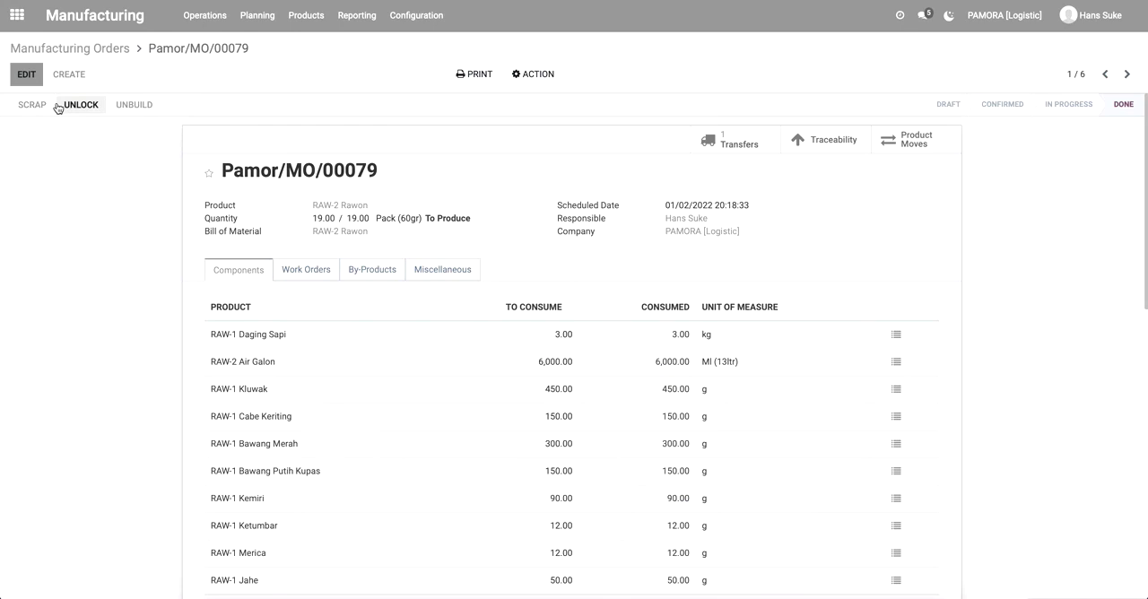
Return to the manufacturing orders list and briefly view the draft RAW-2 Singkong Thailand order.
left_click(100, 49)
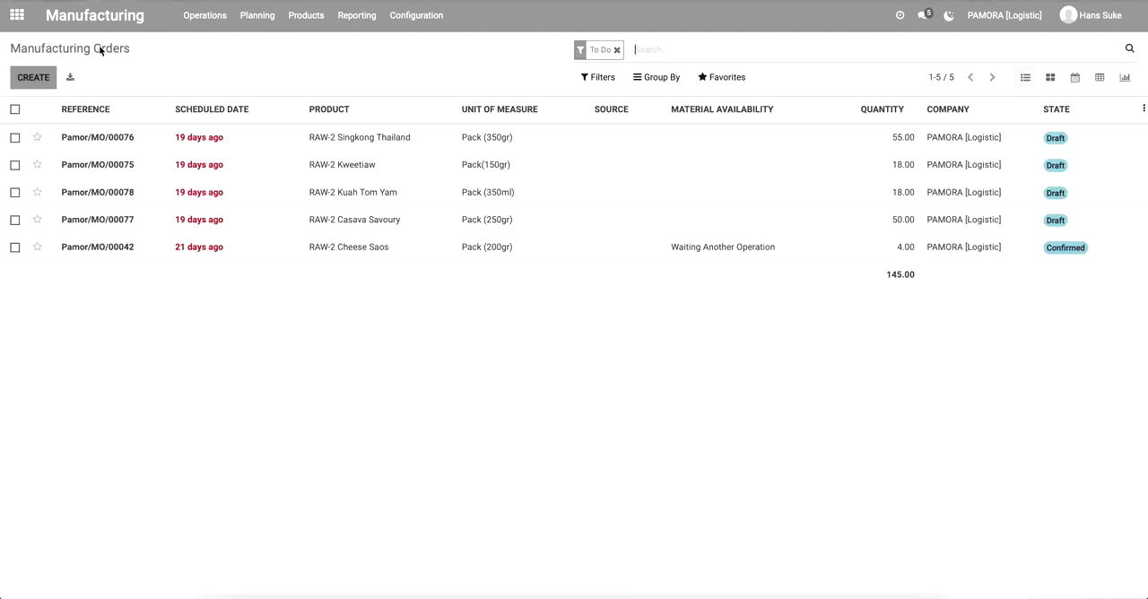
left_click(105, 148)
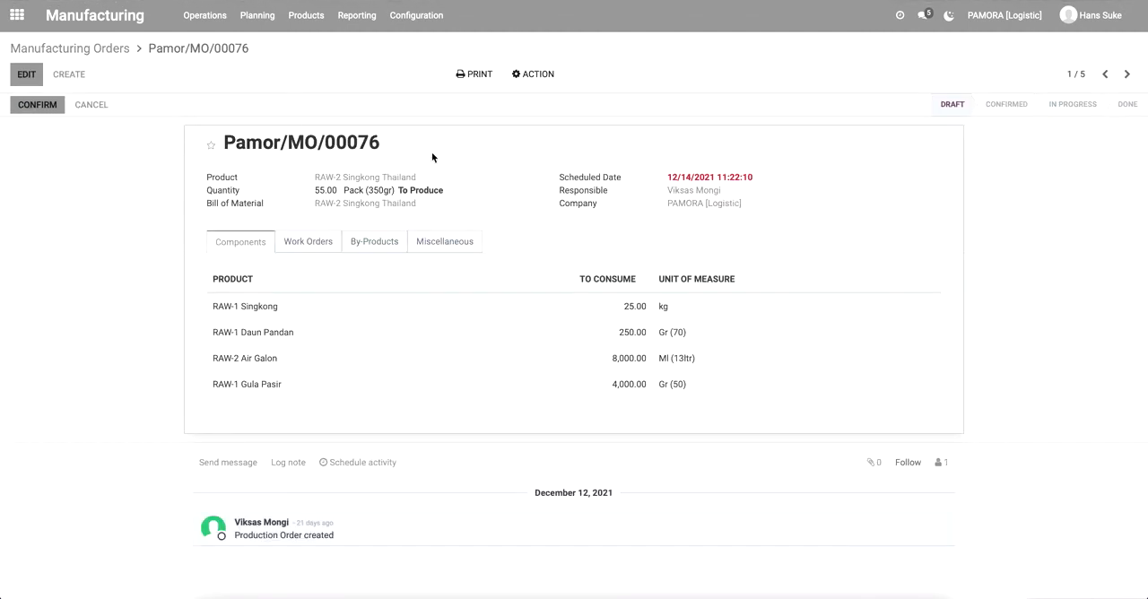
left_click(41, 46)
Search the product catalogue for "rawon" and open the RAW-2 Rawon product.
left_click(303, 18)
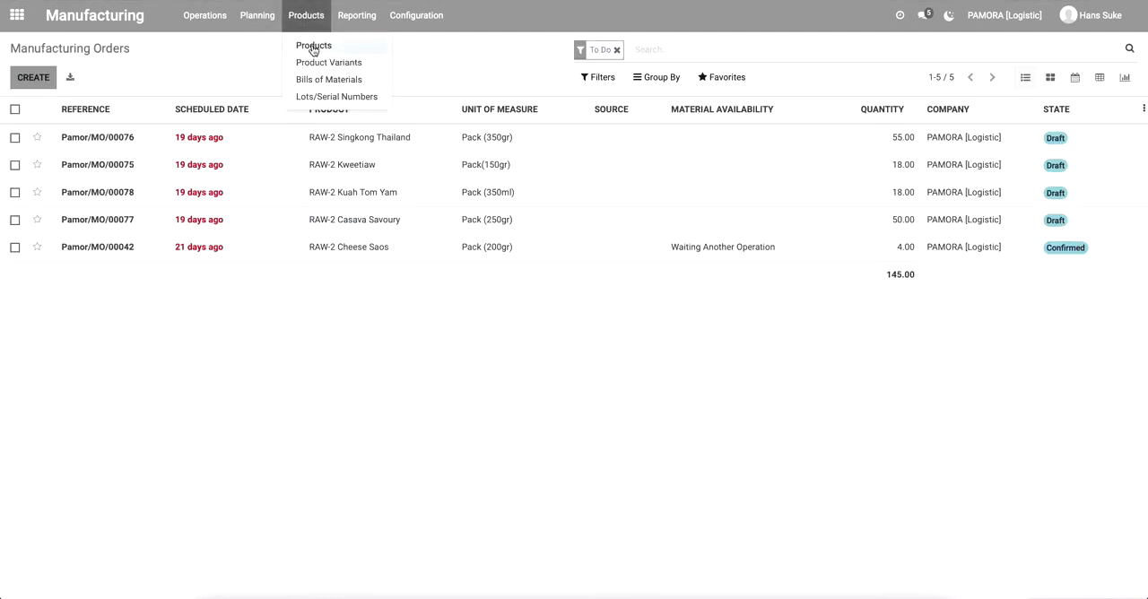
left_click(312, 46)
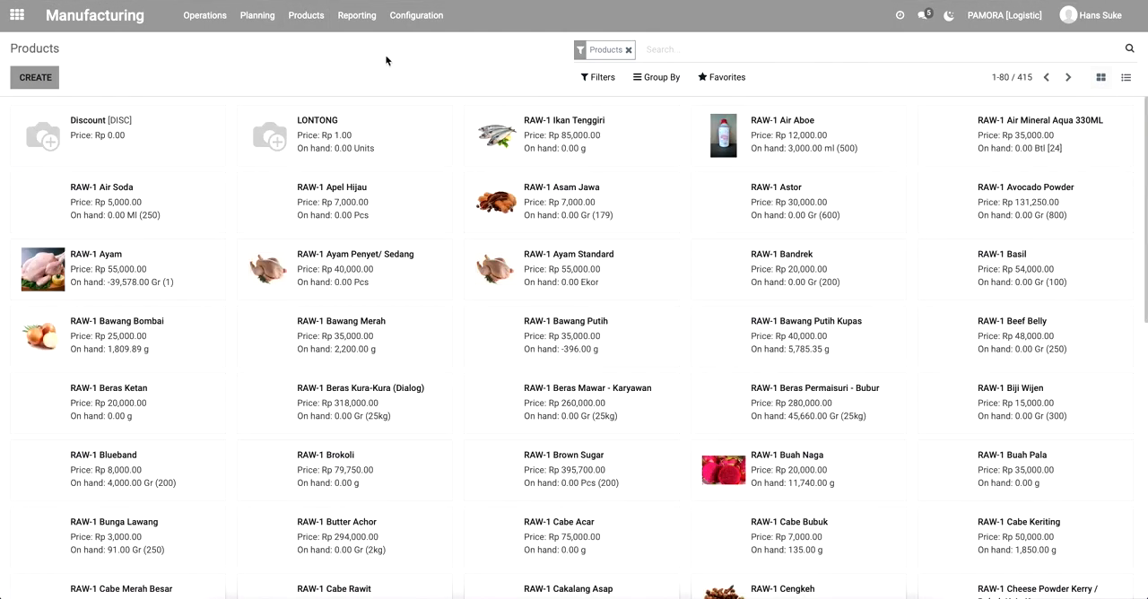
type("rawon")
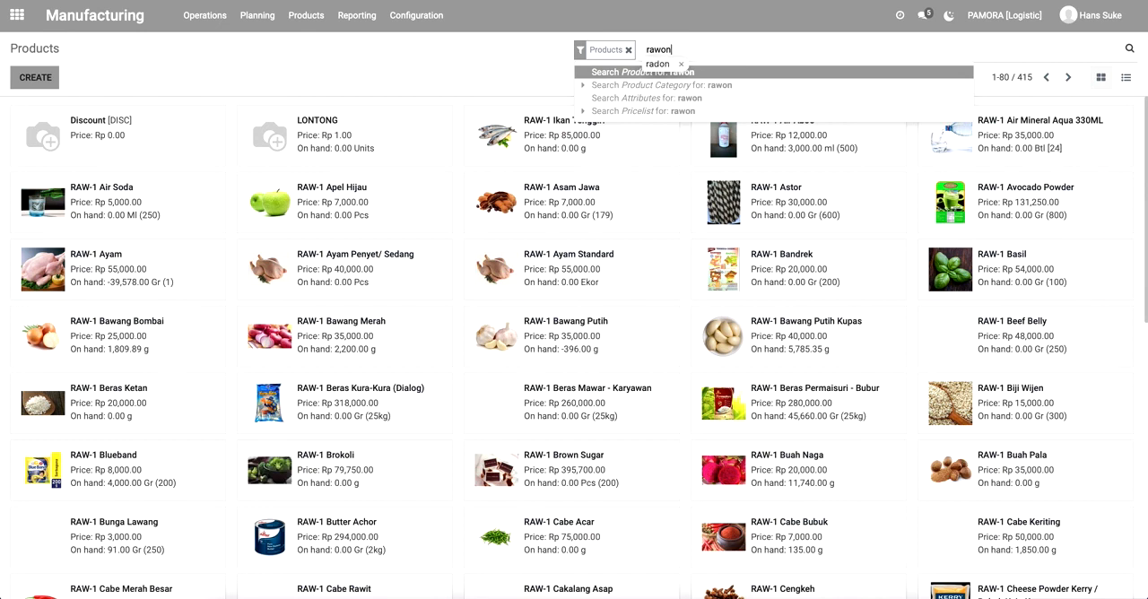
key("Return")
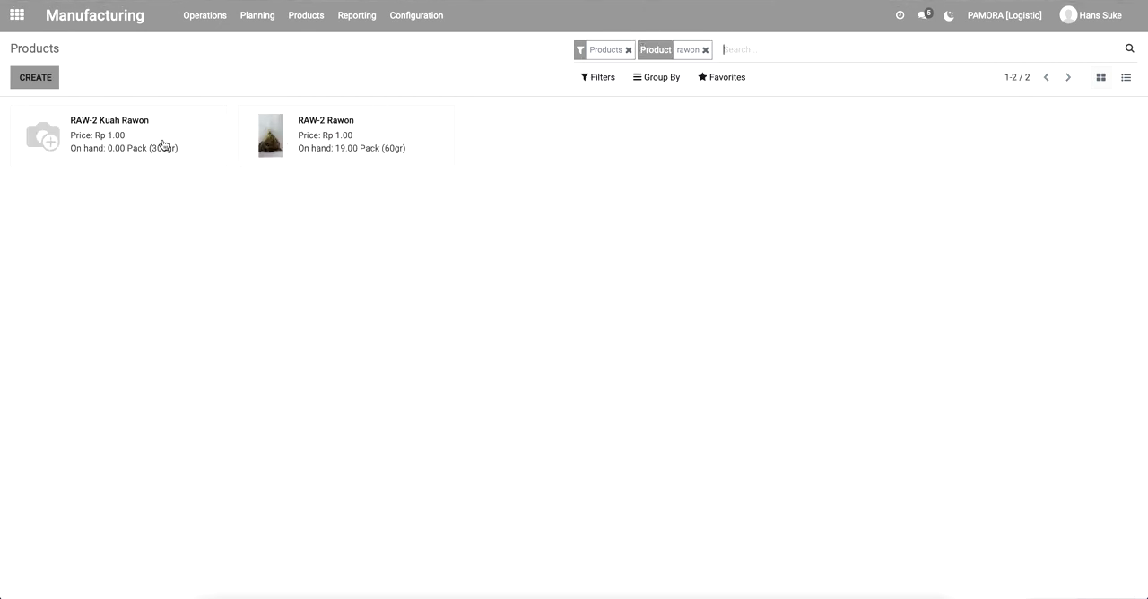
left_click(341, 137)
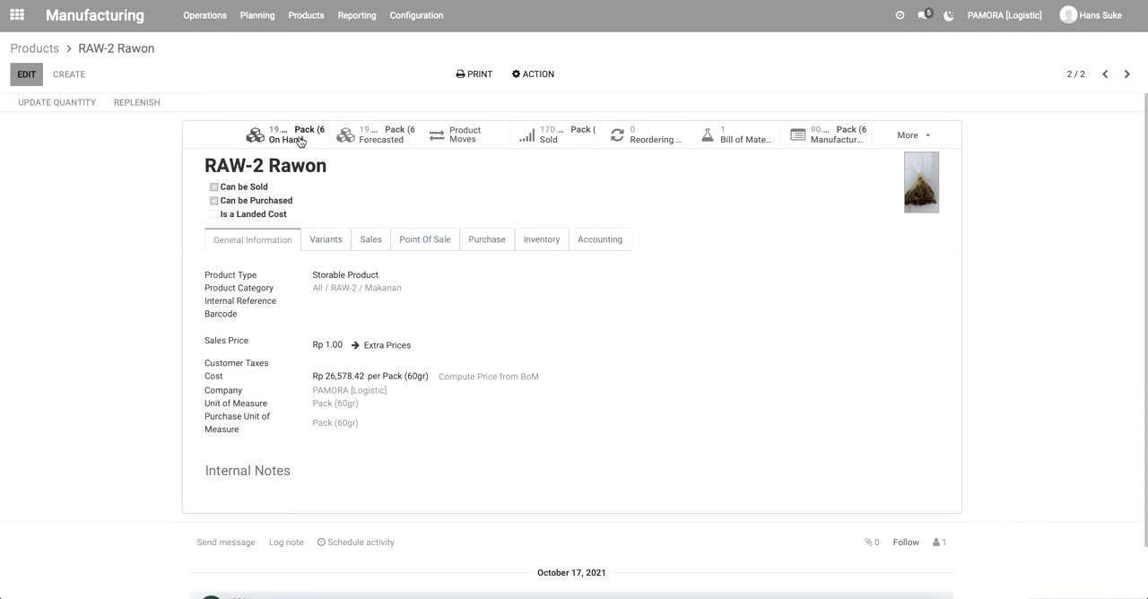
Check RAW-2 Rawon's forecasted report and its on-hand quantity and stock value by location, and return to the product search results.
left_click(377, 138)
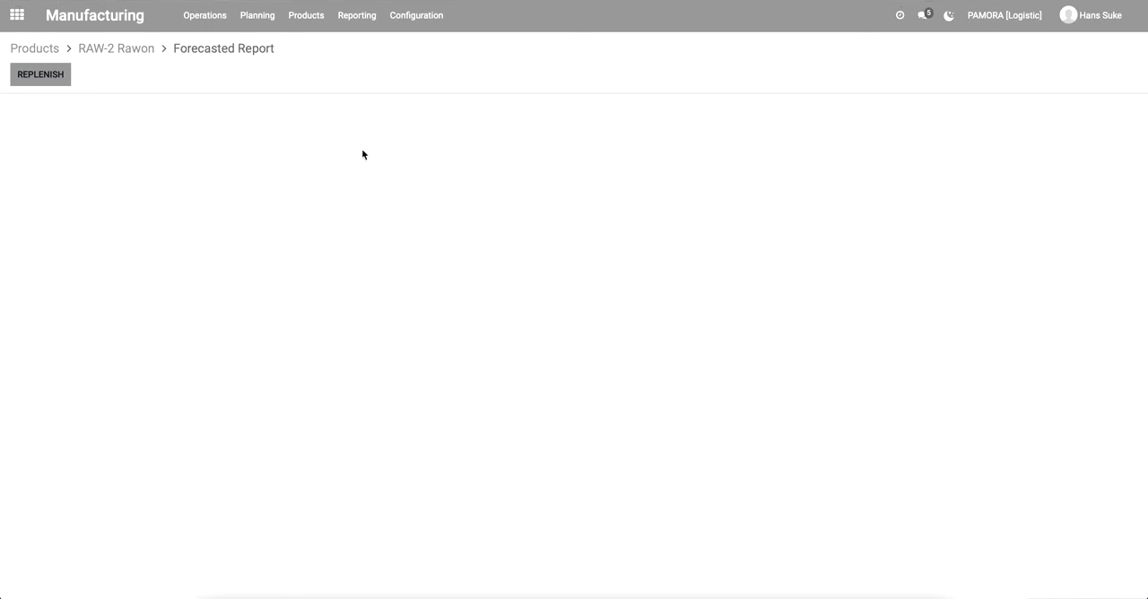
left_click(124, 53)
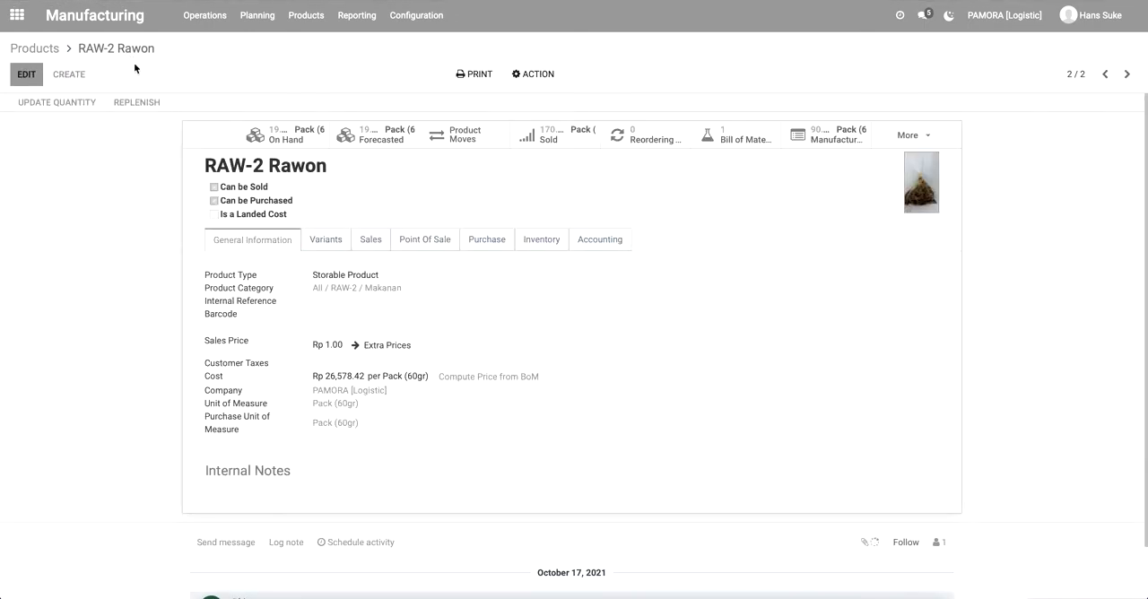
left_click(284, 135)
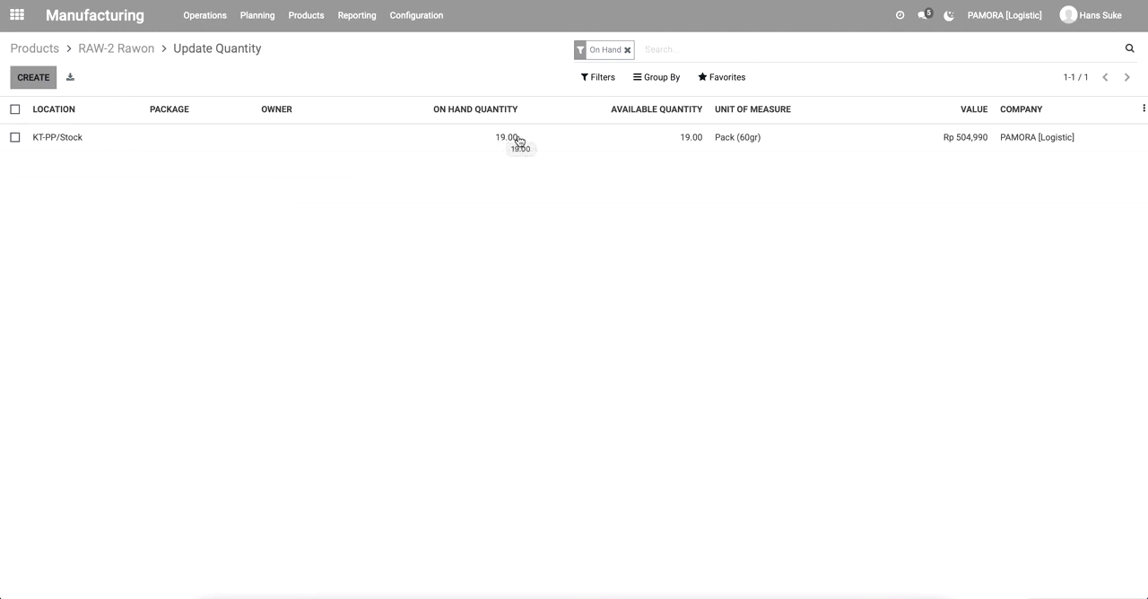
left_click(961, 140)
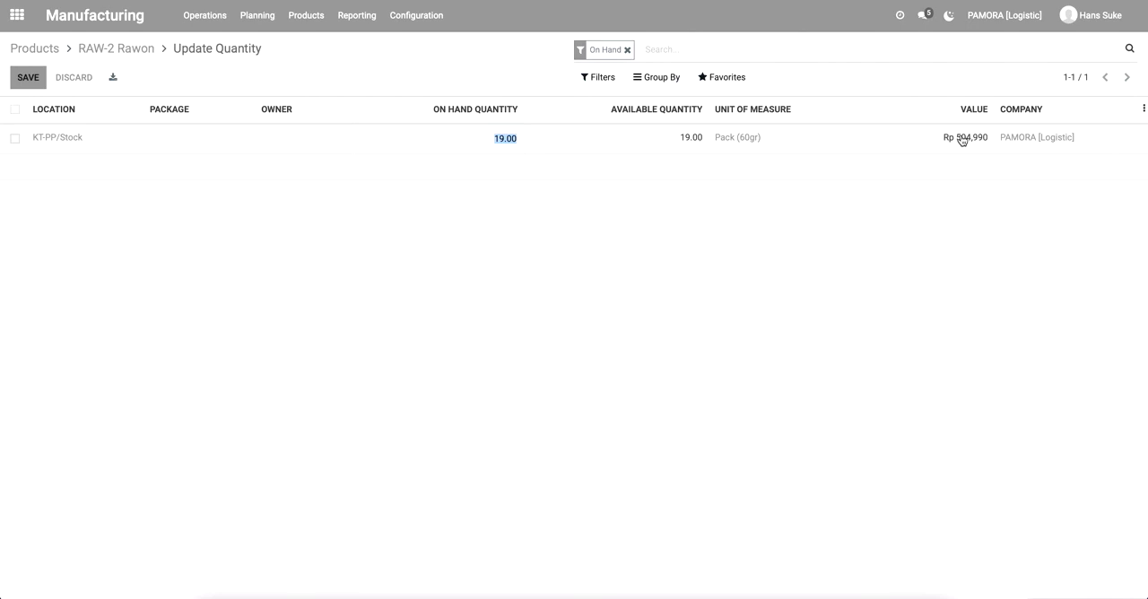
left_click(443, 231)
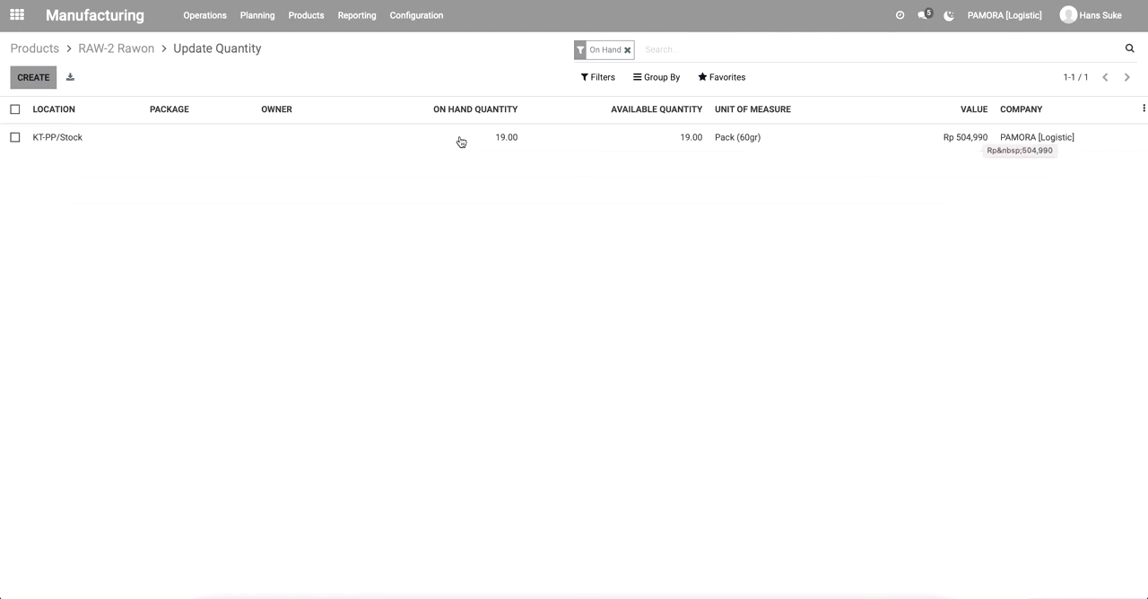
left_click(120, 55)
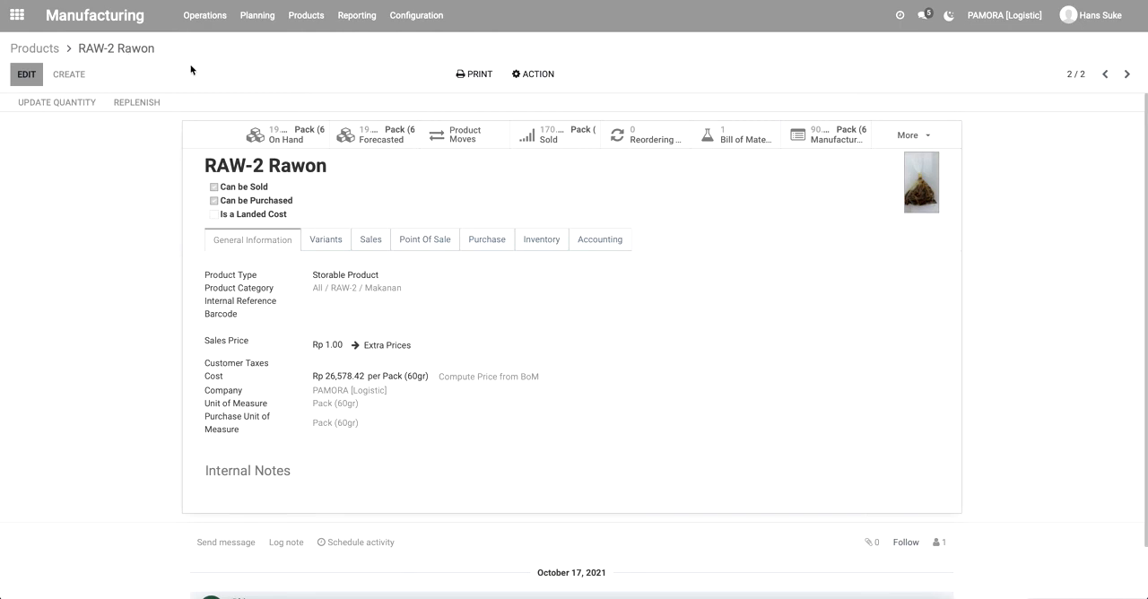
left_click(47, 51)
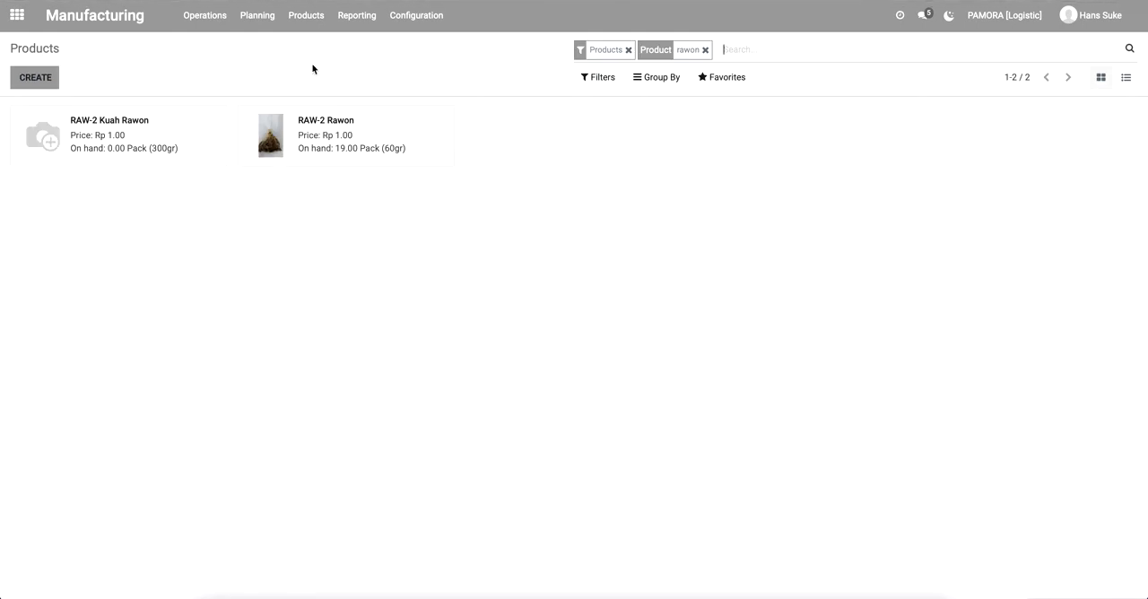